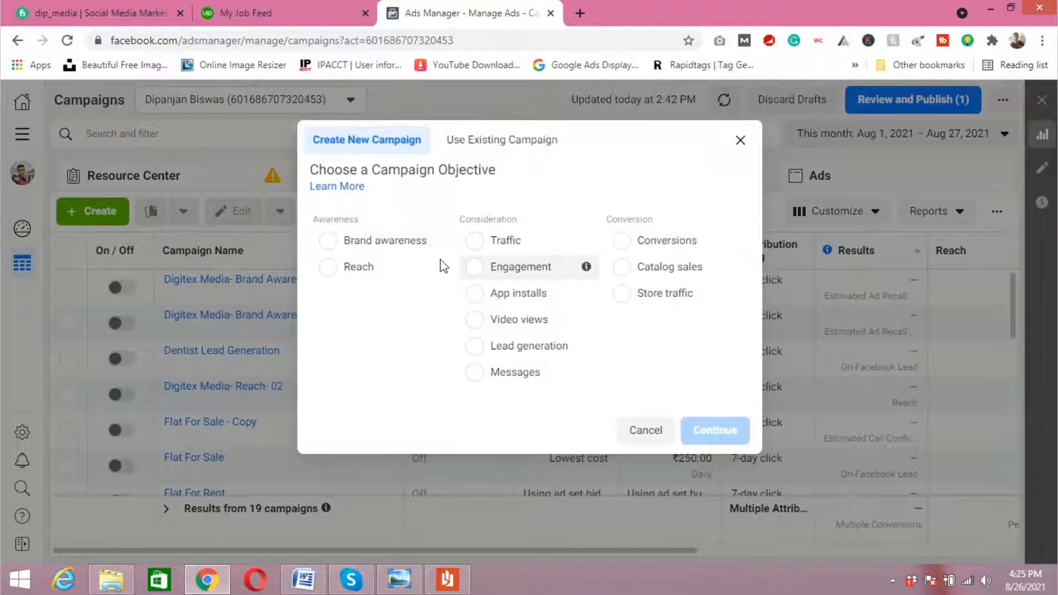
Create a new campaign with the Reach objective and name it "Fiverr Ad".
{"action": "left_click", "coordinate": [331, 279]}
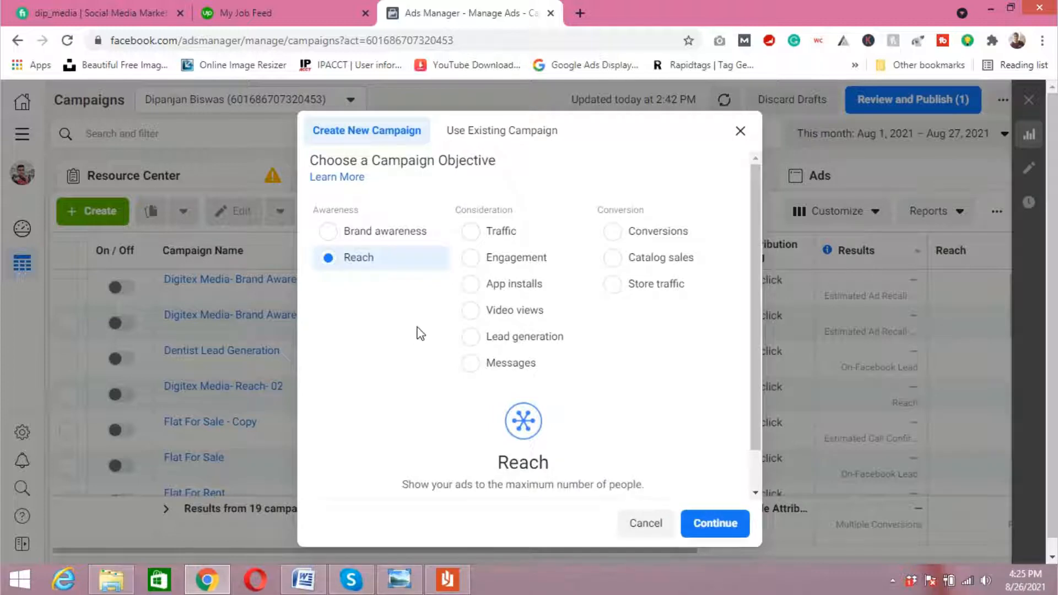
{"action": "scroll", "coordinate": [419, 333], "scroll_direction": "down", "scroll_amount": 1}
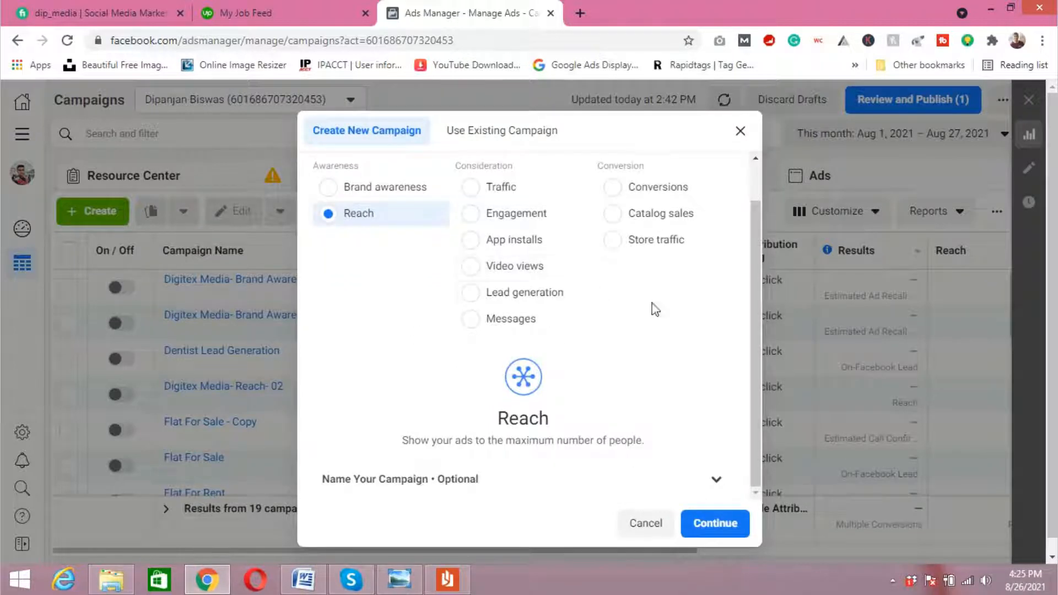
{"action": "scroll", "coordinate": [585, 312], "scroll_direction": "up", "scroll_amount": 1}
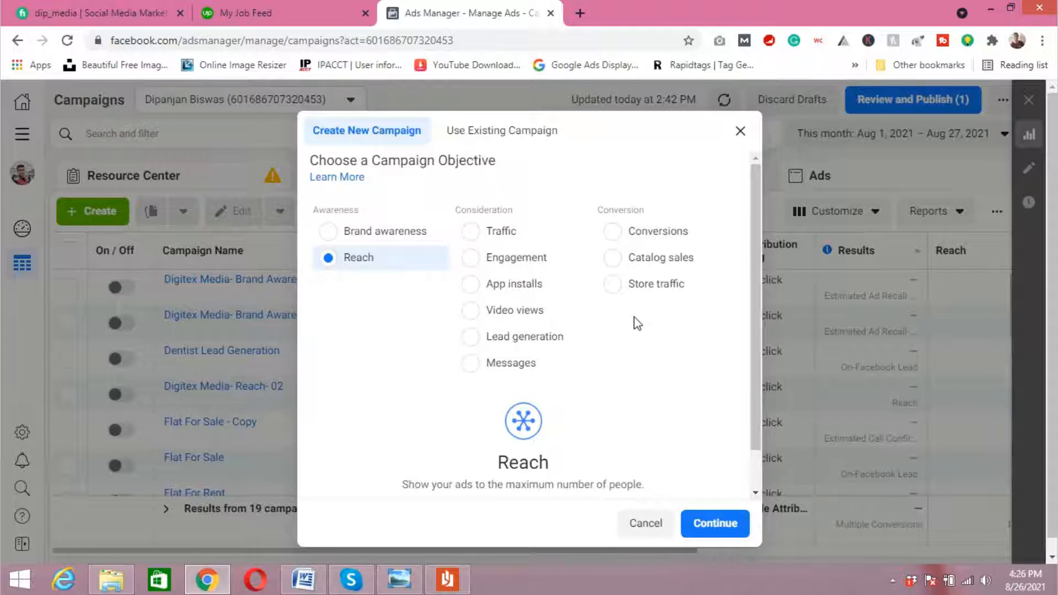
{"action": "left_click", "coordinate": [730, 530]}
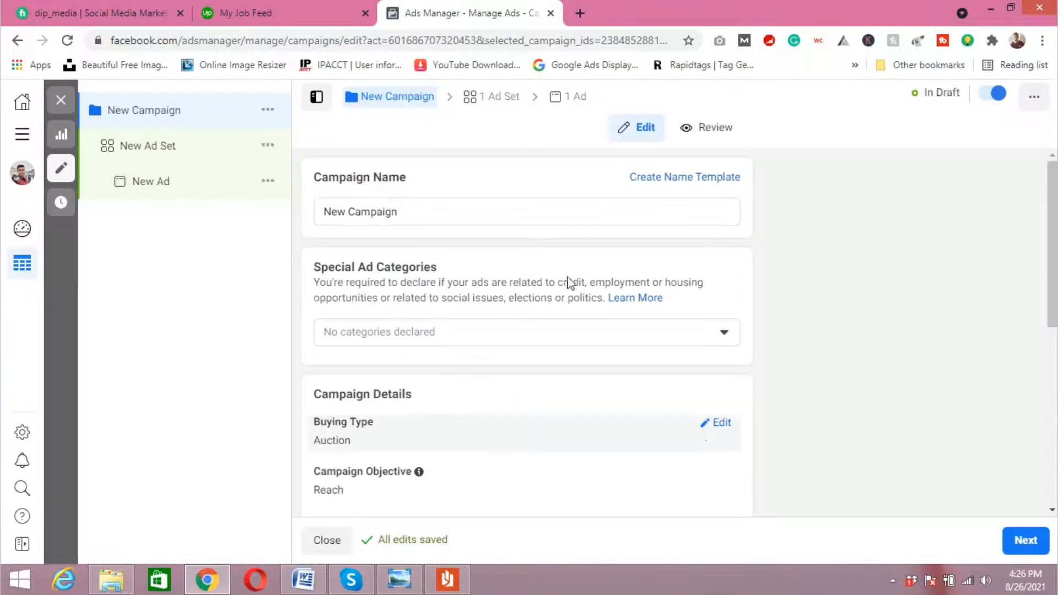
{"action": "triple_click", "coordinate": [585, 216]}
{"action": "type", "text": "Fiverr Ad"}
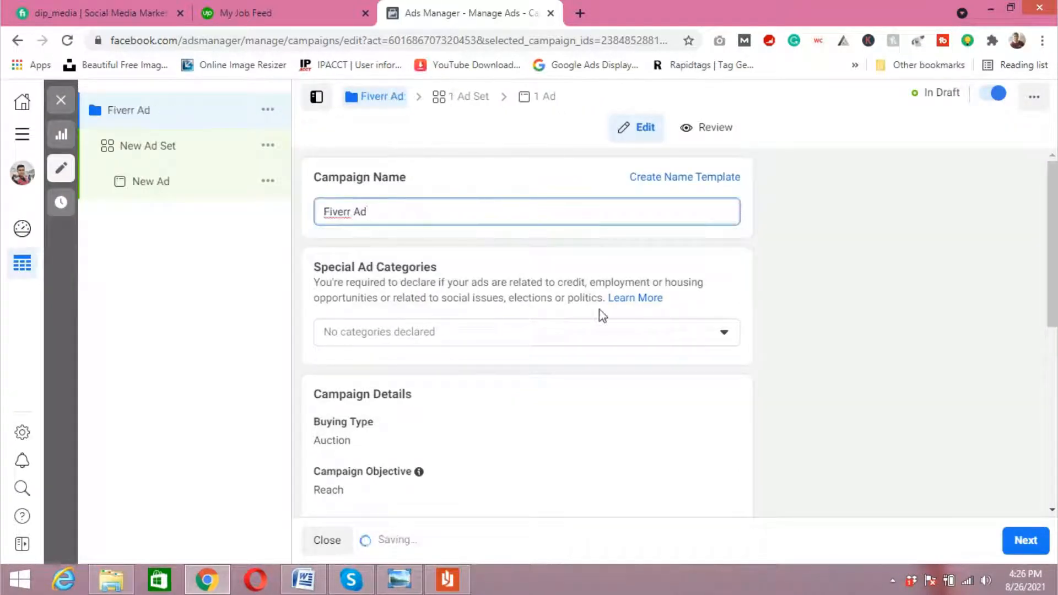
Turn on Campaign Budget Optimization for the campaign and set its daily budget to ₹372.
{"action": "scroll", "coordinate": [973, 418], "scroll_direction": "down", "scroll_amount": 4}
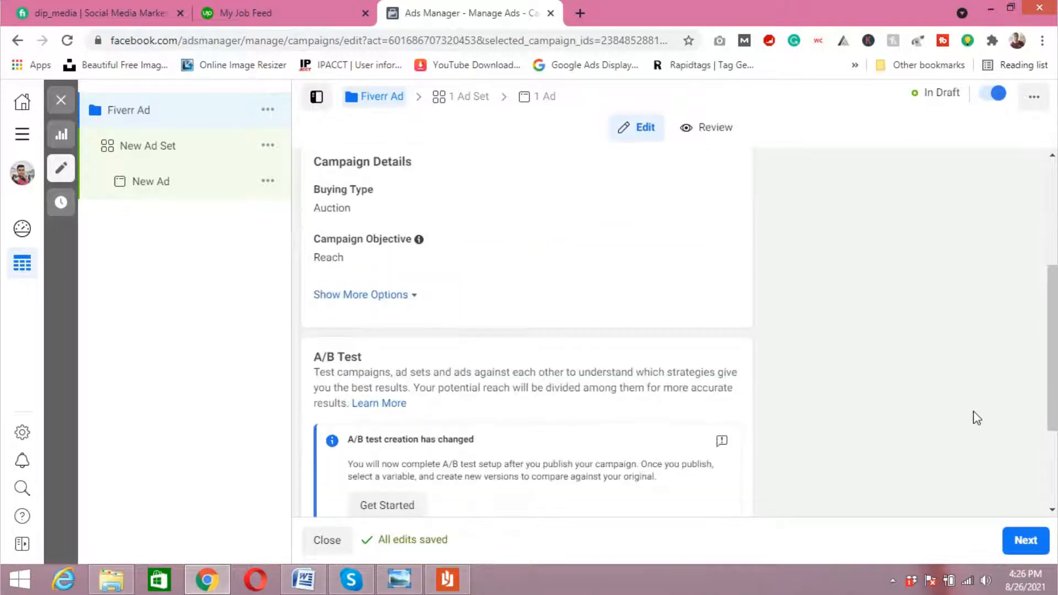
{"action": "scroll", "coordinate": [974, 416], "scroll_direction": "up", "scroll_amount": 1}
{"action": "scroll", "coordinate": [974, 416], "scroll_direction": "down", "scroll_amount": 1}
{"action": "scroll", "coordinate": [815, 405], "scroll_direction": "down", "scroll_amount": 3}
{"action": "scroll", "coordinate": [815, 405], "scroll_direction": "down", "scroll_amount": 1}
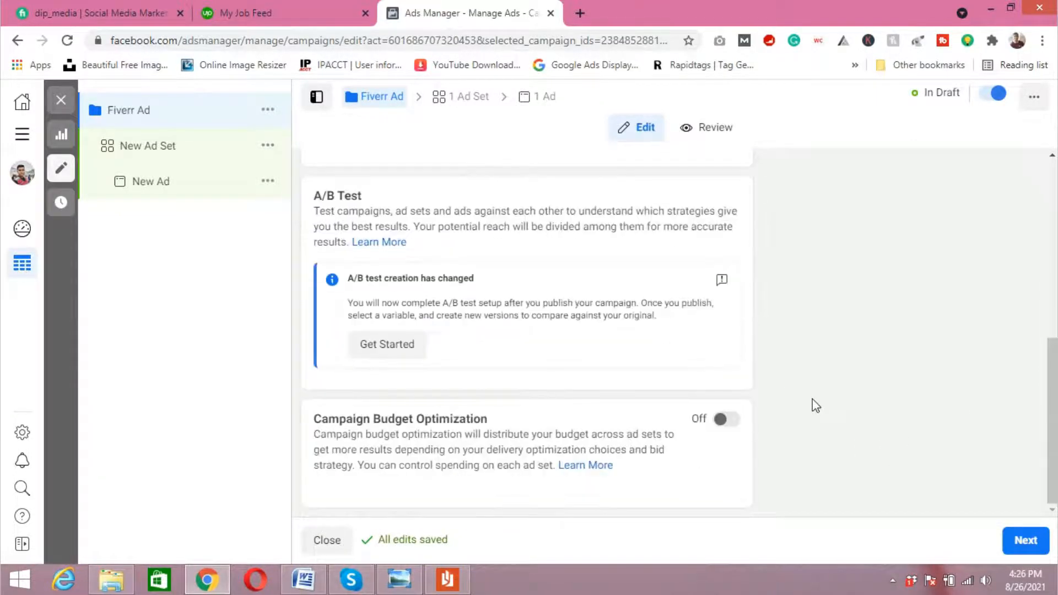
{"action": "left_click", "coordinate": [727, 419]}
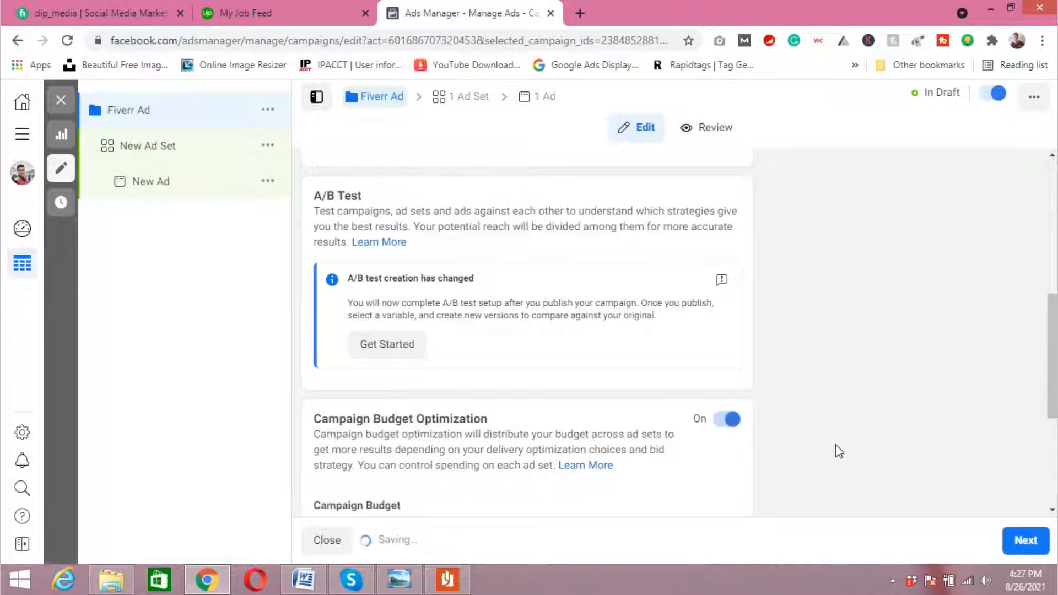
{"action": "scroll", "coordinate": [835, 444], "scroll_direction": "down", "scroll_amount": 5}
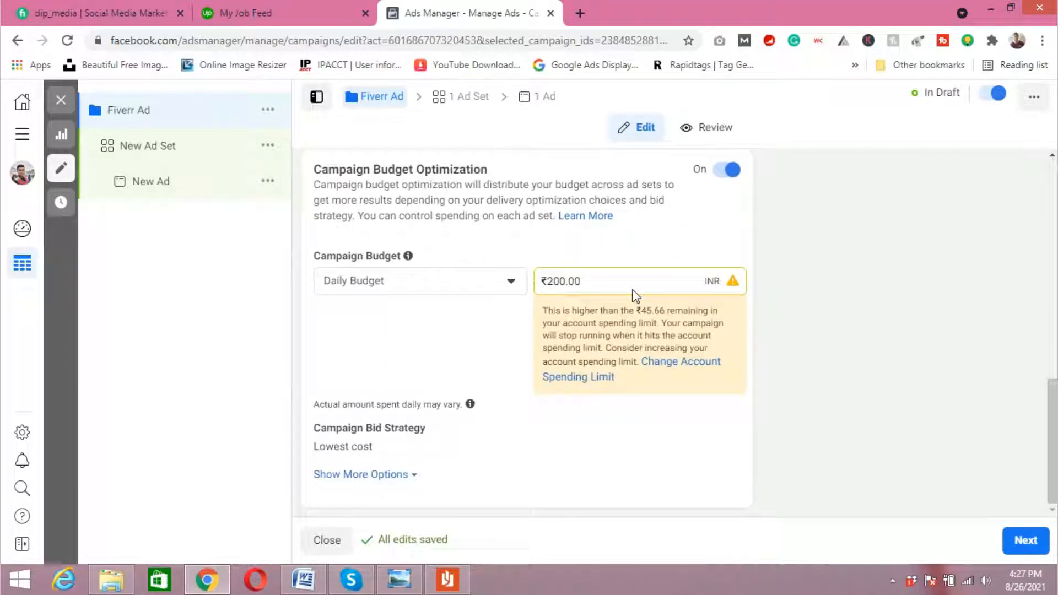
{"action": "left_click", "coordinate": [615, 281]}
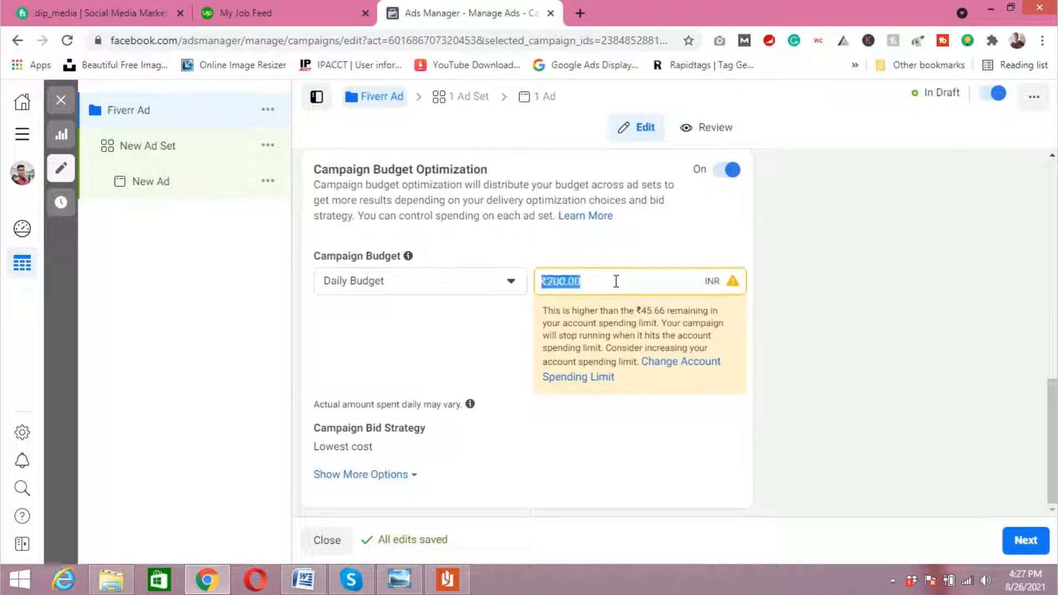
{"action": "type", "text": "372"}
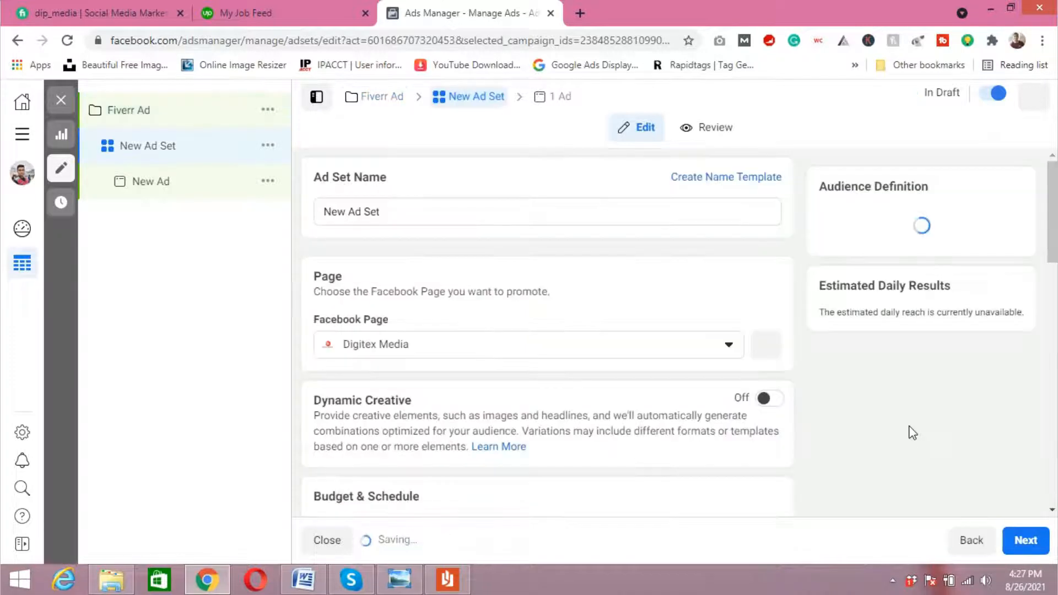
In the ad set's audience, set the location targeting to "People living in this location".
{"action": "left_click", "coordinate": [469, 212]}
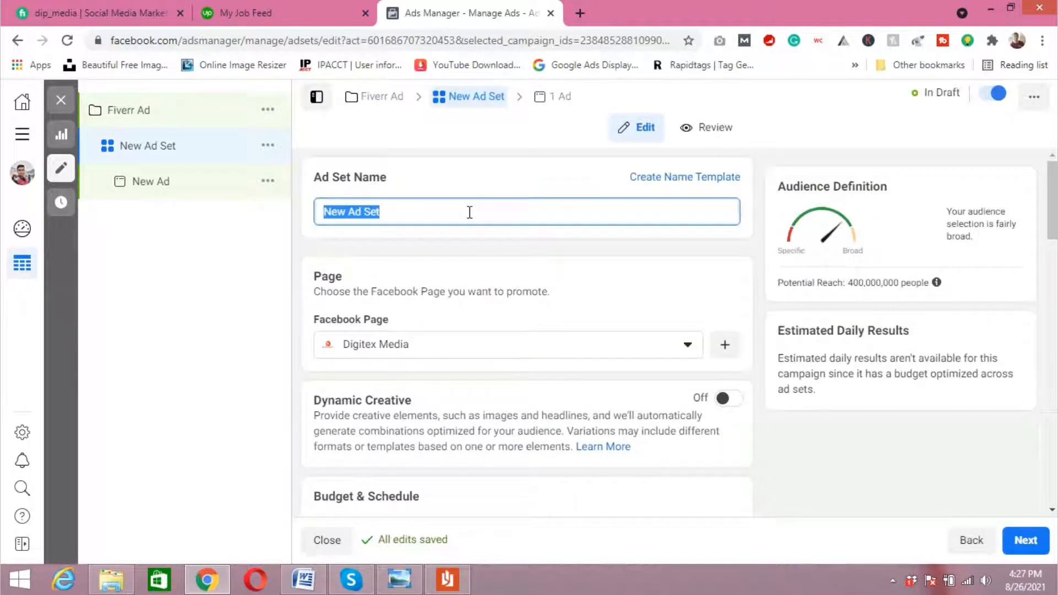
{"action": "scroll", "coordinate": [596, 314], "scroll_direction": "down", "scroll_amount": 3}
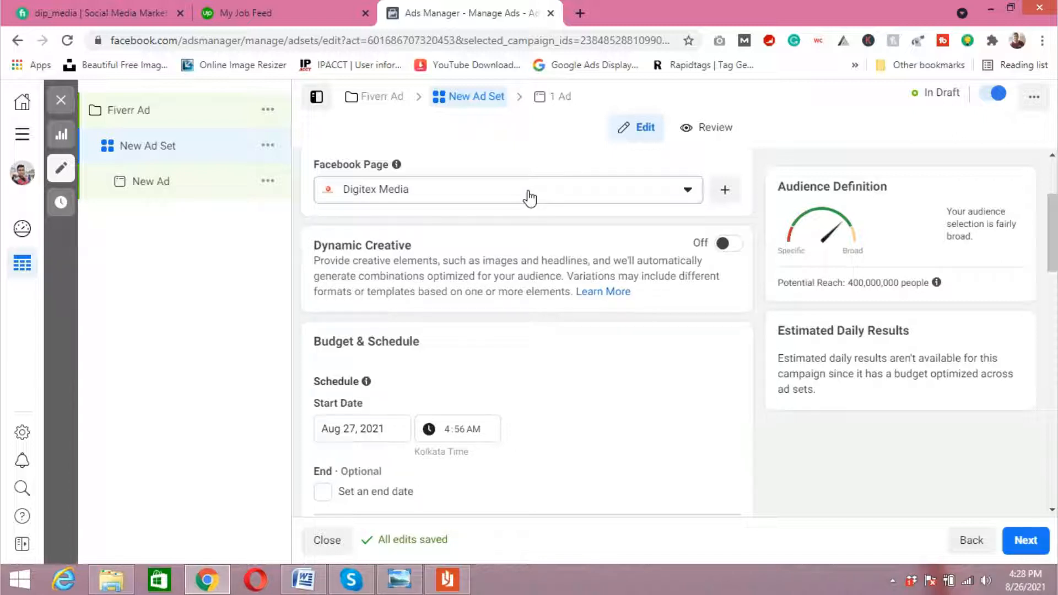
{"action": "scroll", "coordinate": [710, 358], "scroll_direction": "down", "scroll_amount": 3}
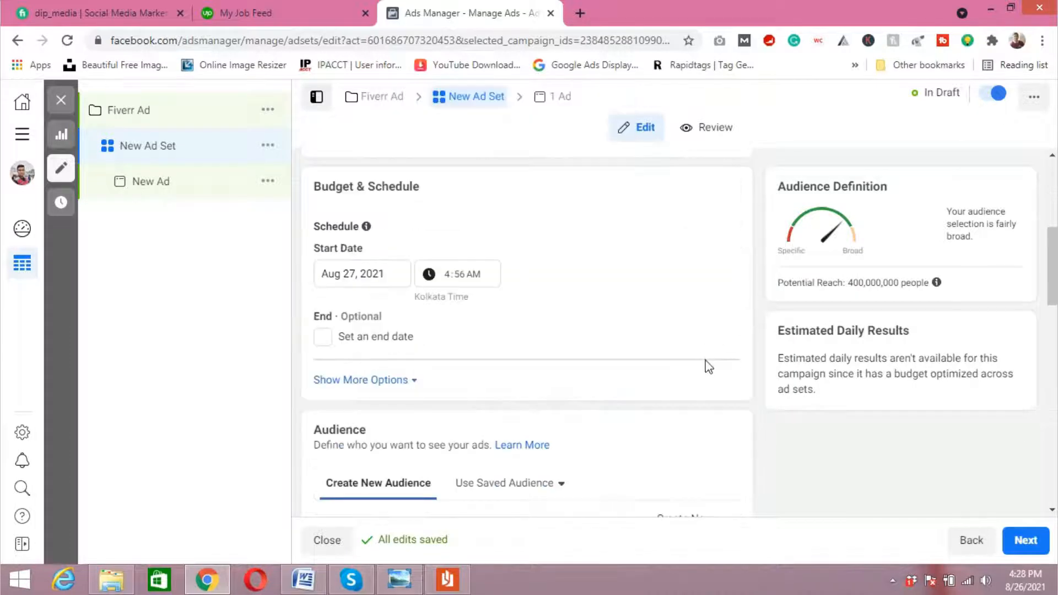
{"action": "scroll", "coordinate": [736, 385], "scroll_direction": "down", "scroll_amount": 1}
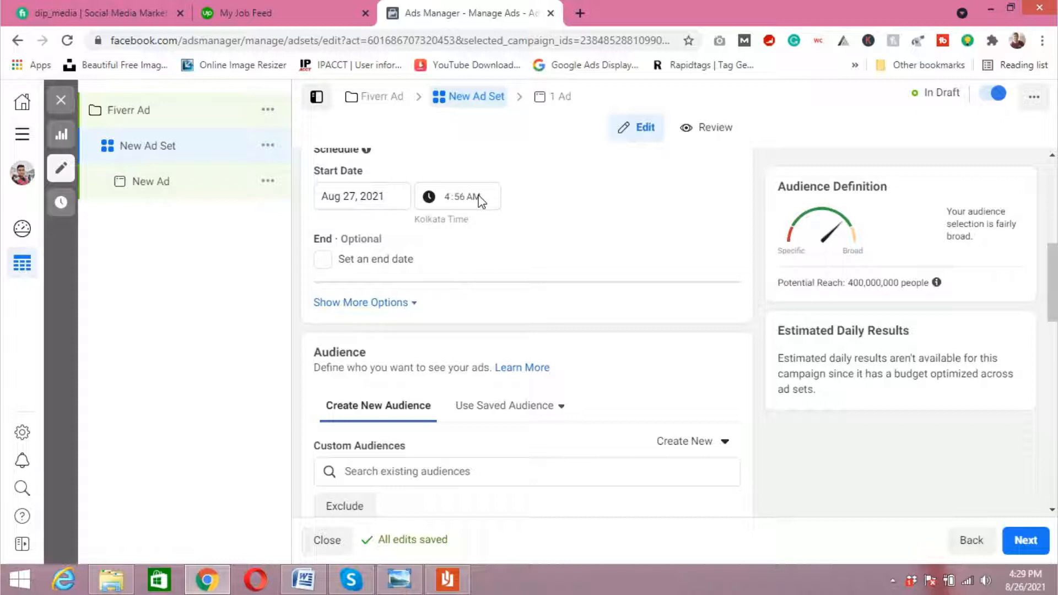
{"action": "scroll", "coordinate": [445, 200], "scroll_direction": "down", "scroll_amount": 3}
{"action": "scroll", "coordinate": [555, 250], "scroll_direction": "down", "scroll_amount": 3}
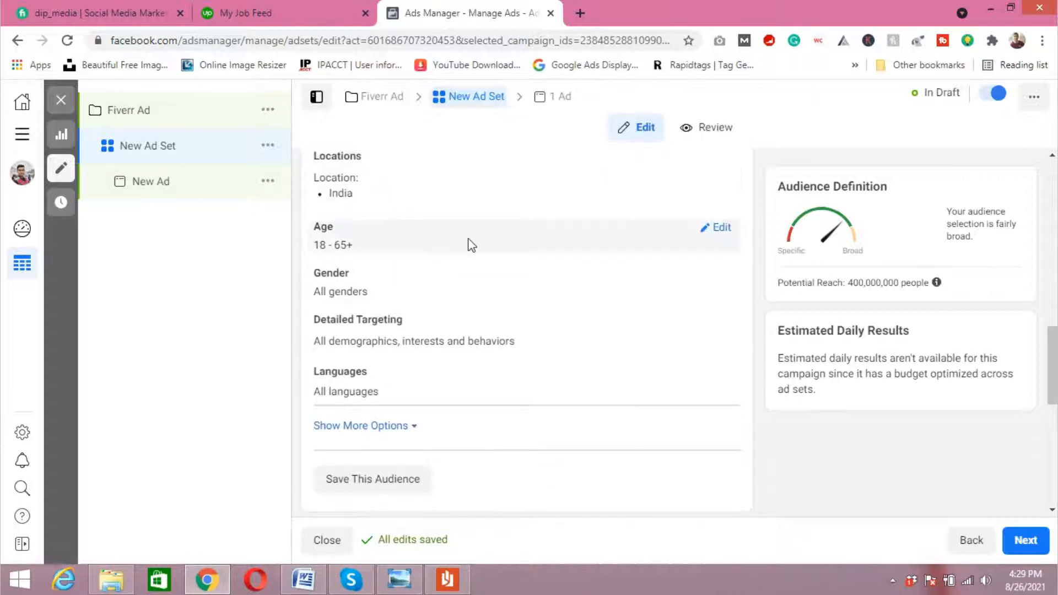
{"action": "scroll", "coordinate": [471, 245], "scroll_direction": "up", "scroll_amount": 1}
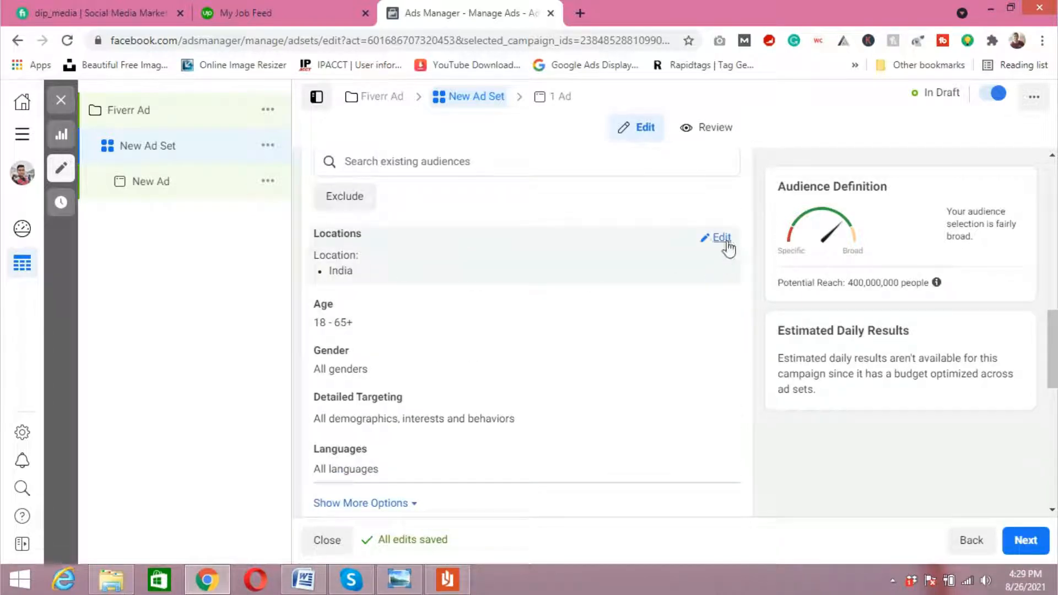
{"action": "left_click", "coordinate": [722, 238]}
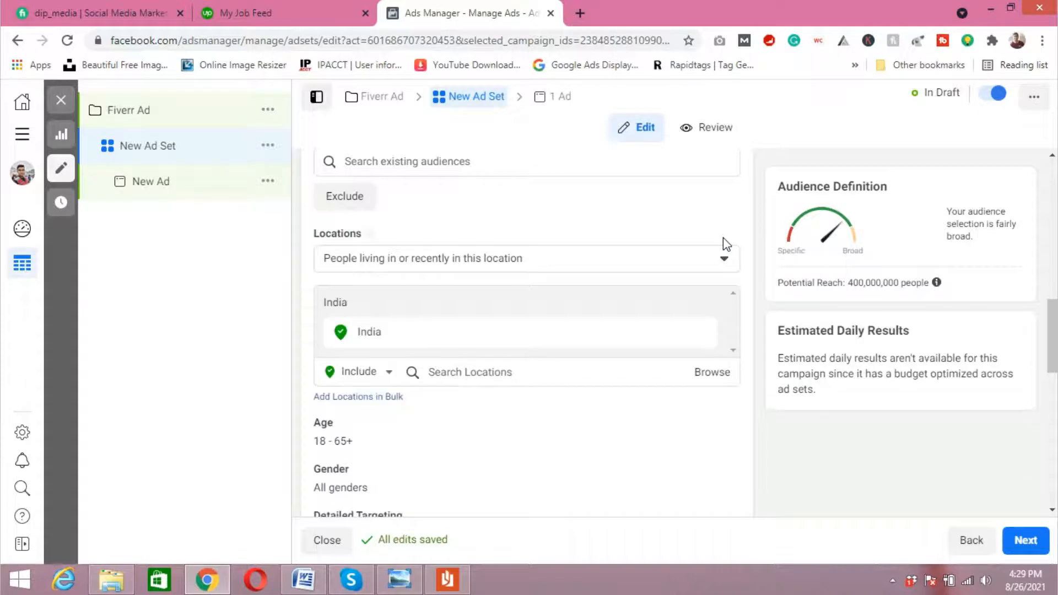
{"action": "left_click", "coordinate": [626, 263]}
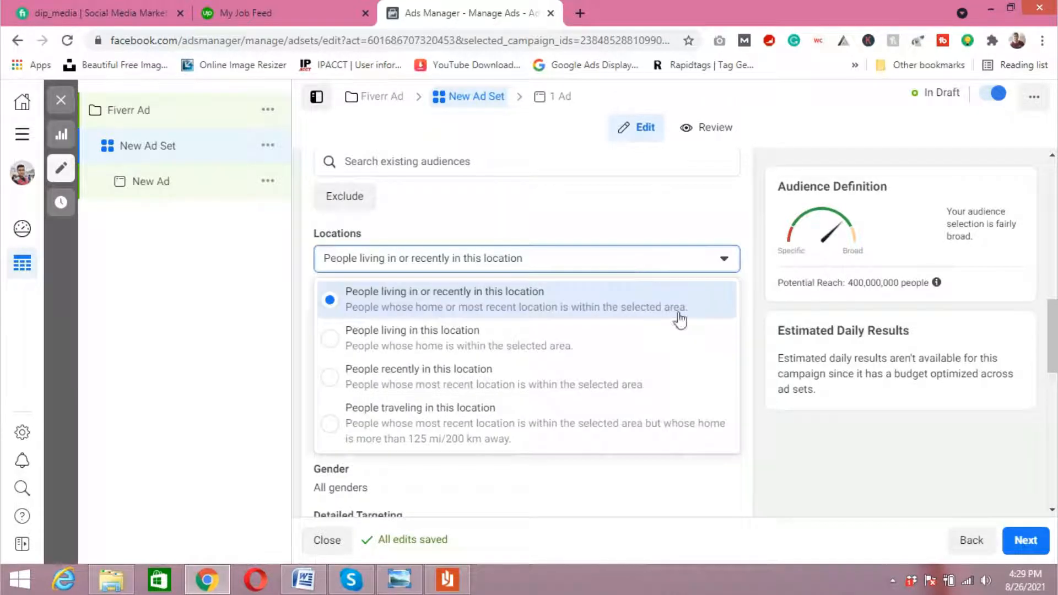
{"action": "left_click", "coordinate": [528, 342]}
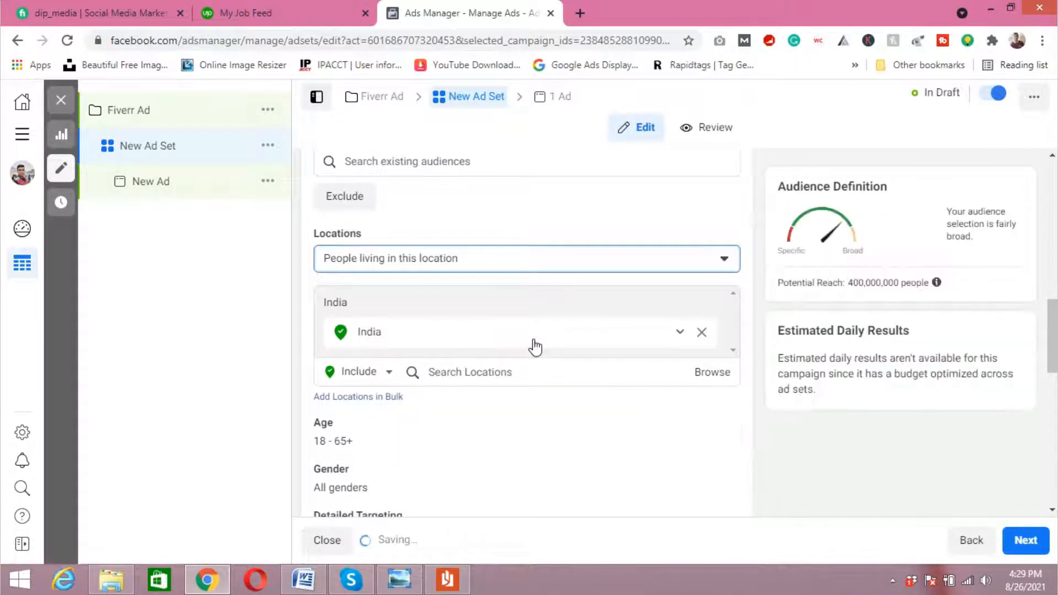
Replace India with the United States as the included audience location.
{"action": "left_click", "coordinate": [701, 334]}
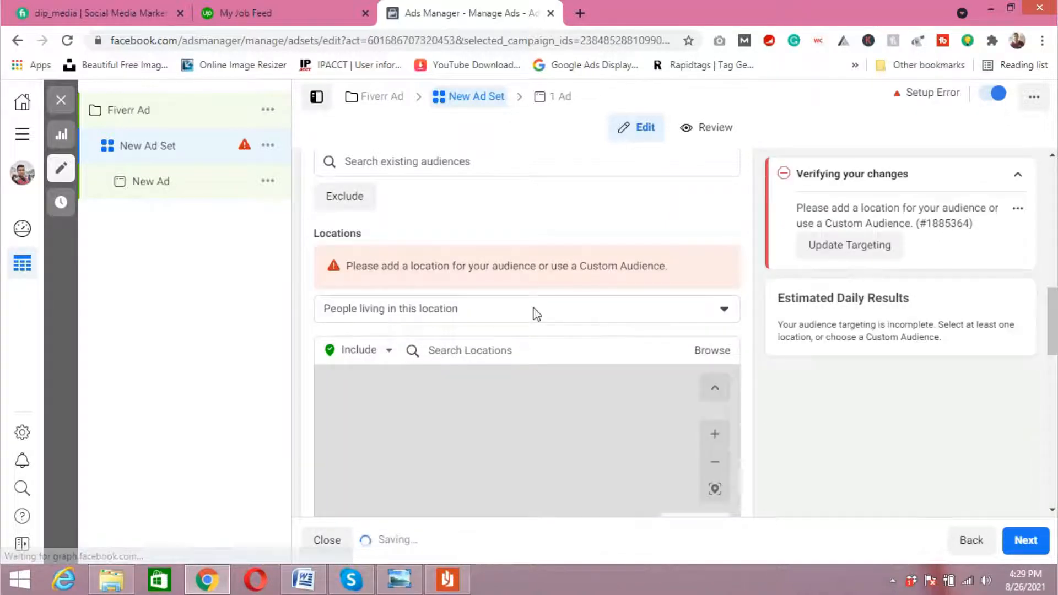
{"action": "left_click", "coordinate": [535, 312]}
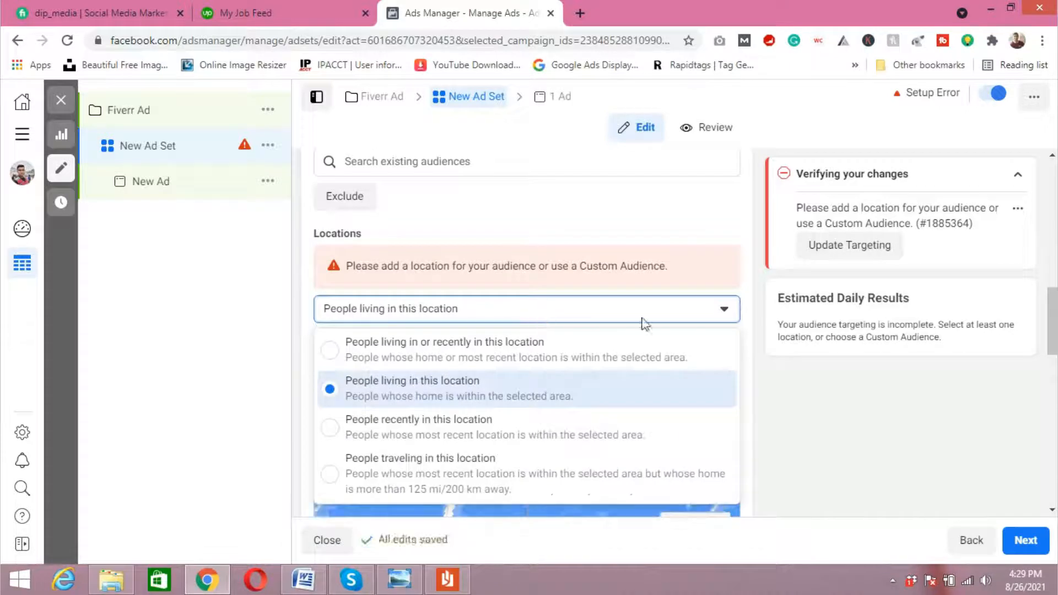
{"action": "scroll", "coordinate": [582, 301], "scroll_direction": "down", "scroll_amount": 3}
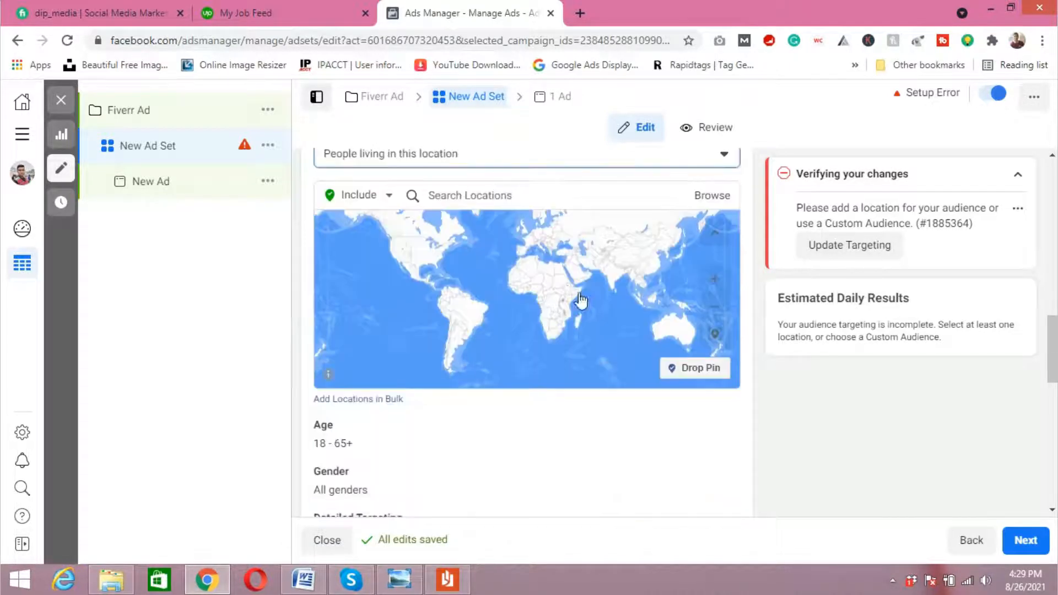
{"action": "left_click", "coordinate": [579, 199]}
{"action": "type", "text": "usa"}
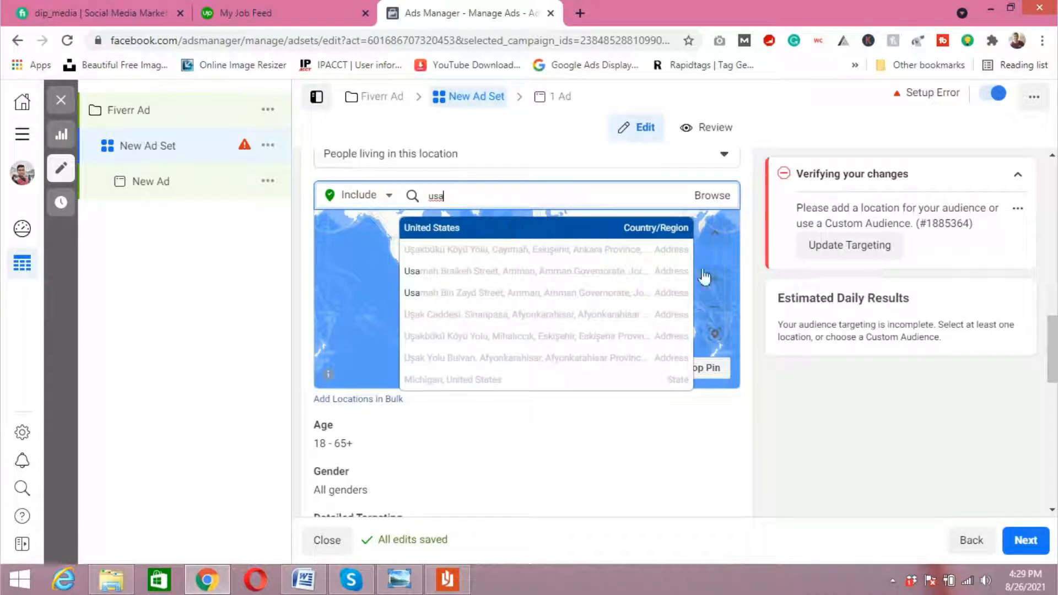
{"action": "key", "text": "Return"}
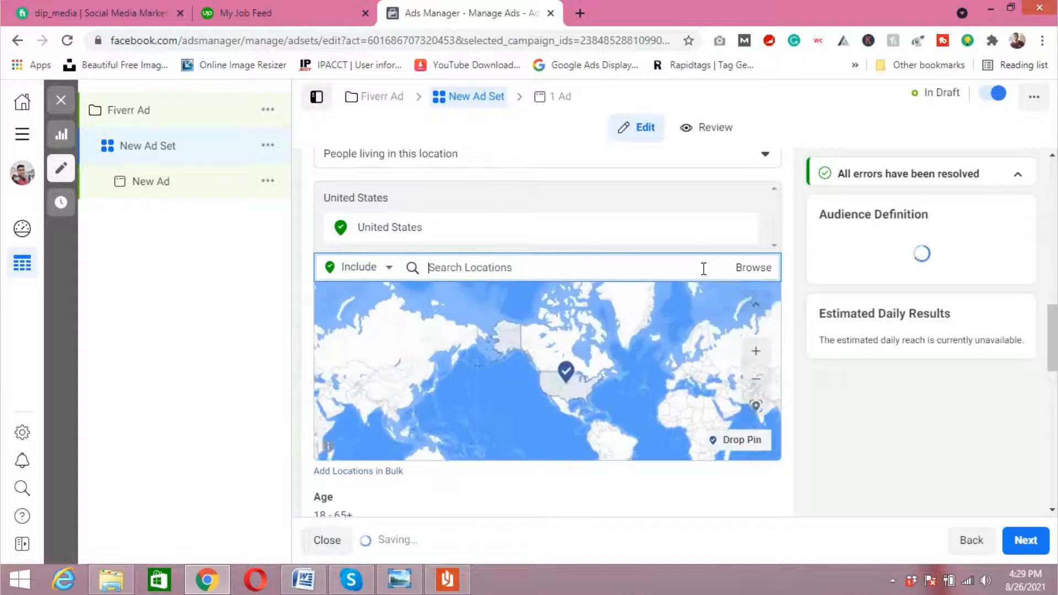
Set the audience's minimum age to 25.
{"action": "scroll", "coordinate": [838, 392], "scroll_direction": "down", "scroll_amount": 4}
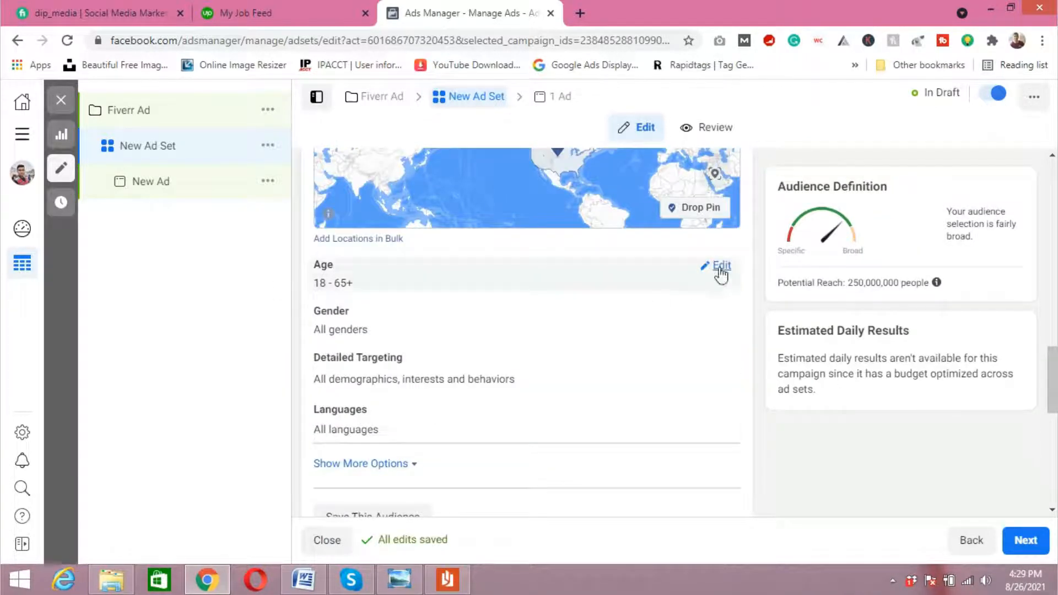
{"action": "left_click", "coordinate": [723, 267]}
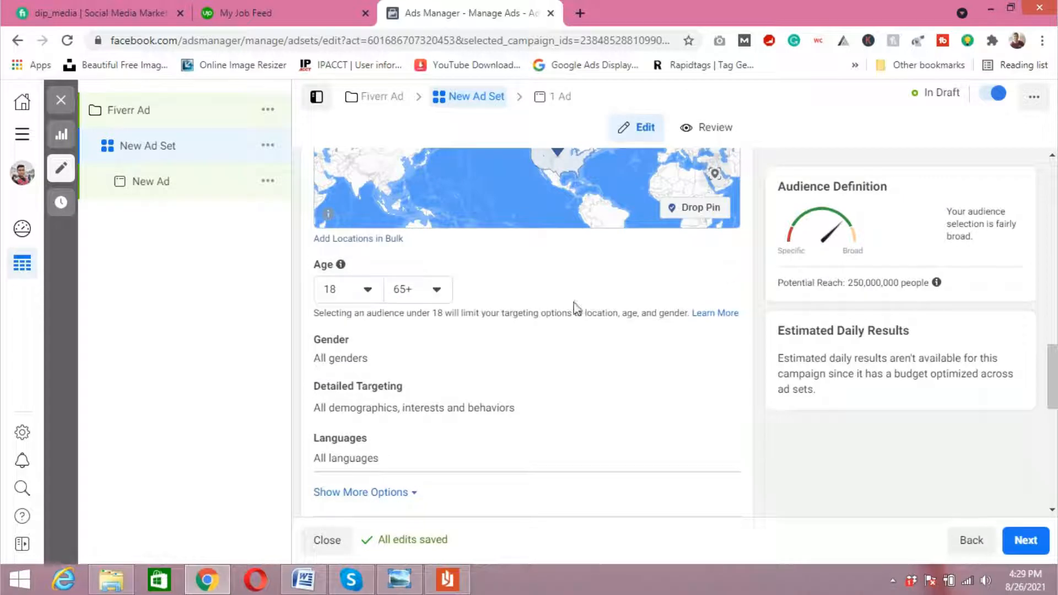
{"action": "left_click", "coordinate": [367, 291]}
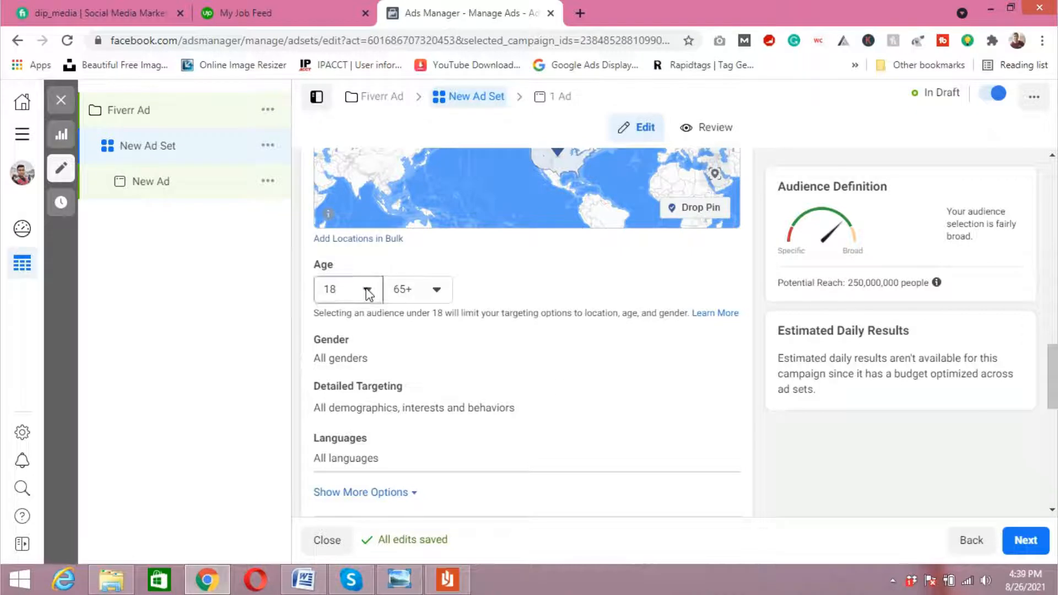
{"action": "scroll", "coordinate": [468, 406], "scroll_direction": "down", "scroll_amount": 2}
{"action": "scroll", "coordinate": [469, 406], "scroll_direction": "down", "scroll_amount": 1}
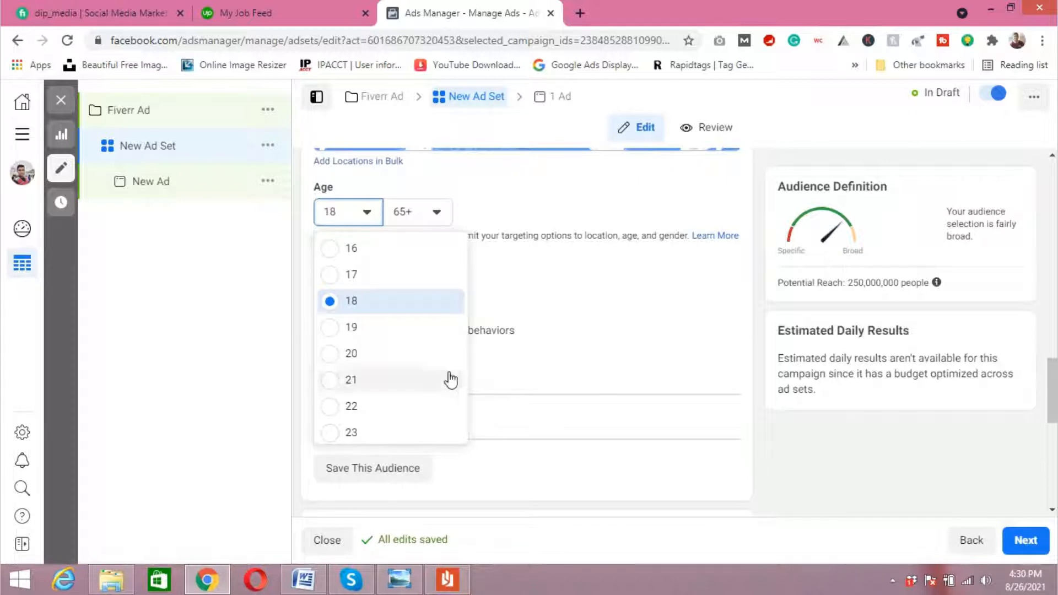
{"action": "scroll", "coordinate": [425, 381], "scroll_direction": "down", "scroll_amount": 2}
{"action": "scroll", "coordinate": [423, 380], "scroll_direction": "down", "scroll_amount": 1}
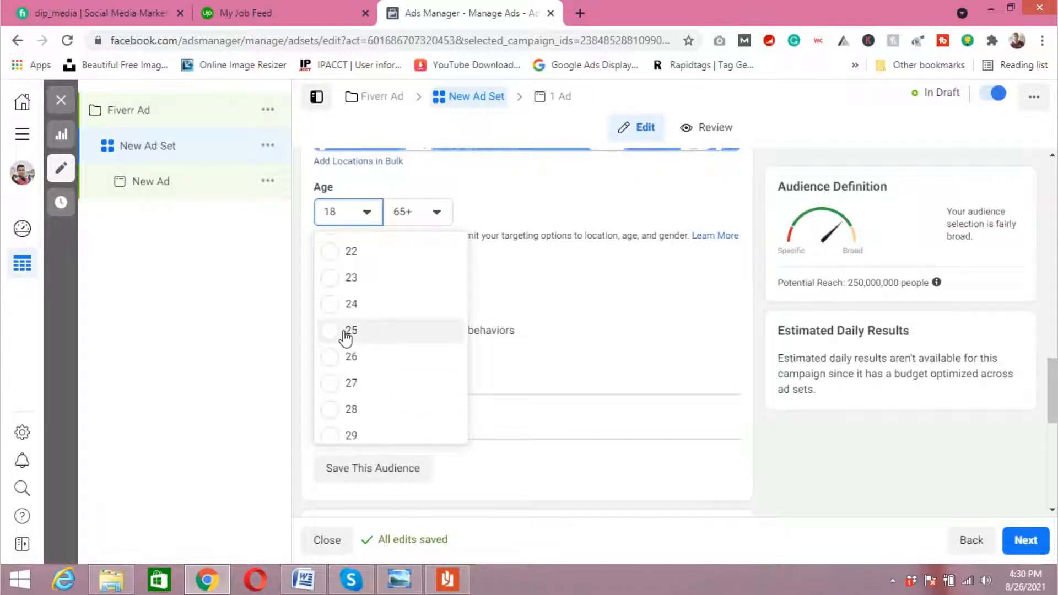
{"action": "left_click", "coordinate": [346, 332]}
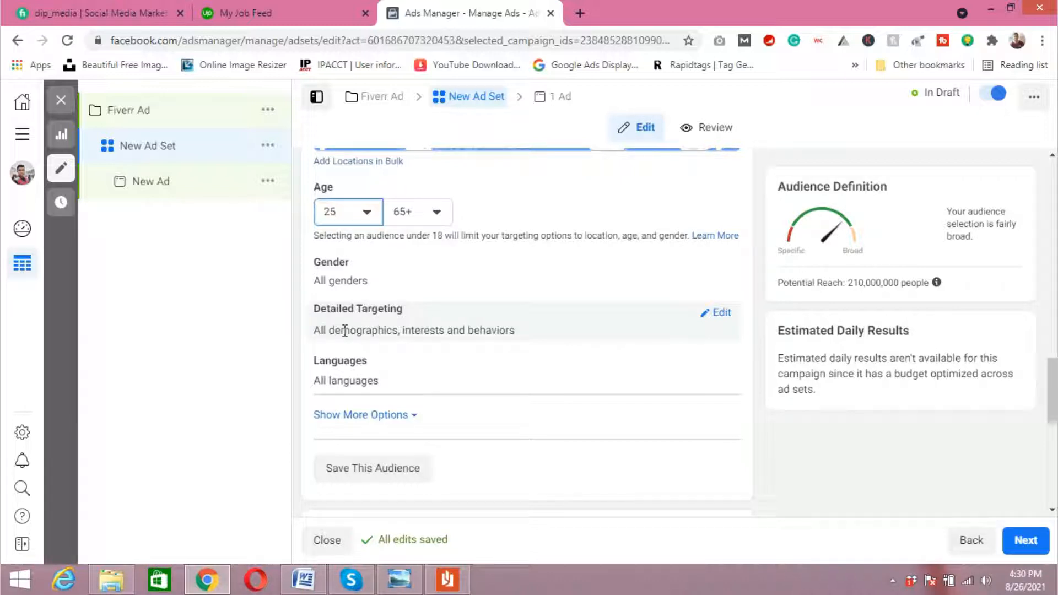
Set the audience's maximum age to 55.
{"action": "left_click", "coordinate": [441, 216]}
{"action": "left_click", "coordinate": [441, 216]}
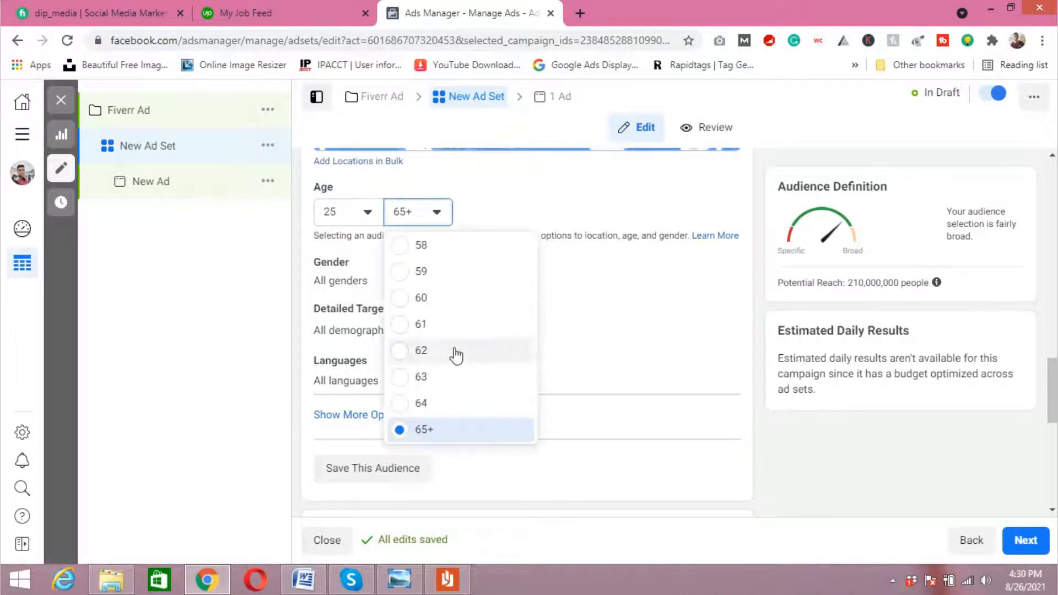
{"action": "scroll", "coordinate": [456, 355], "scroll_direction": "up", "scroll_amount": 3}
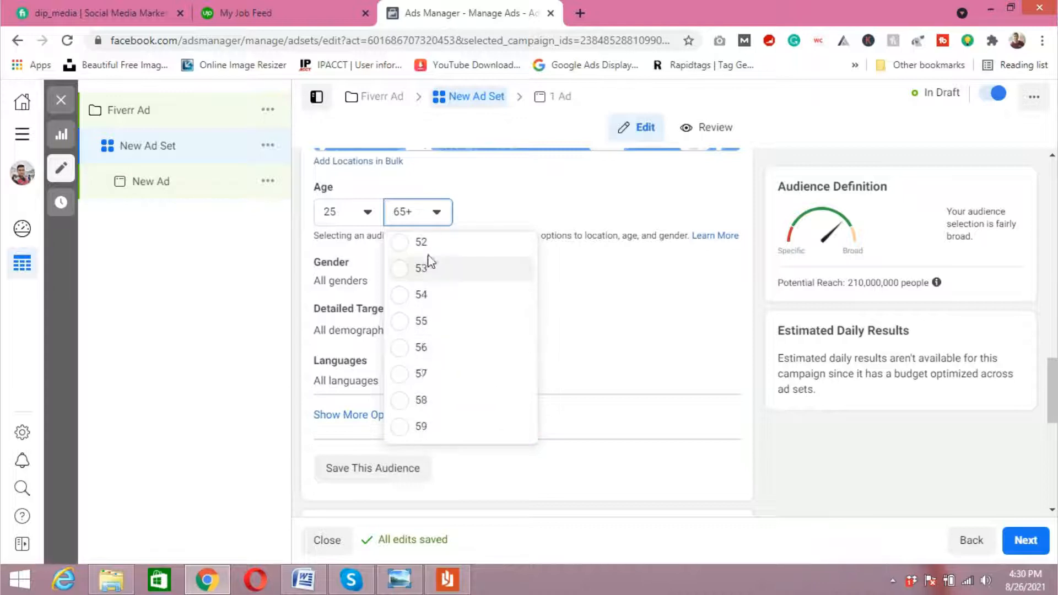
{"action": "left_click", "coordinate": [437, 323]}
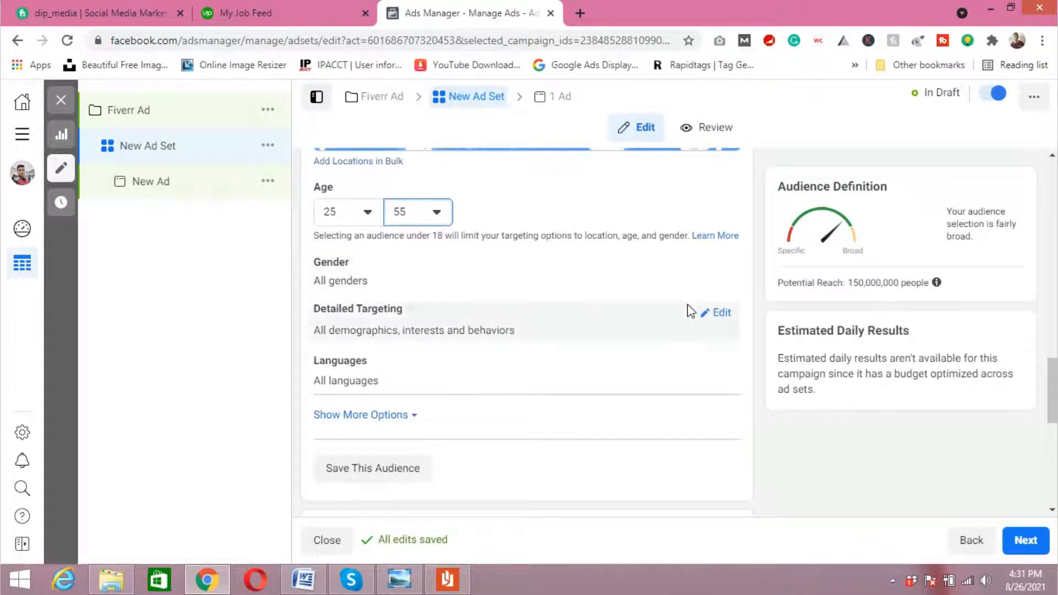
Open the gender setting for editing and include the Fiverr interest in the ad set's detailed targeting.
{"action": "left_click", "coordinate": [726, 265]}
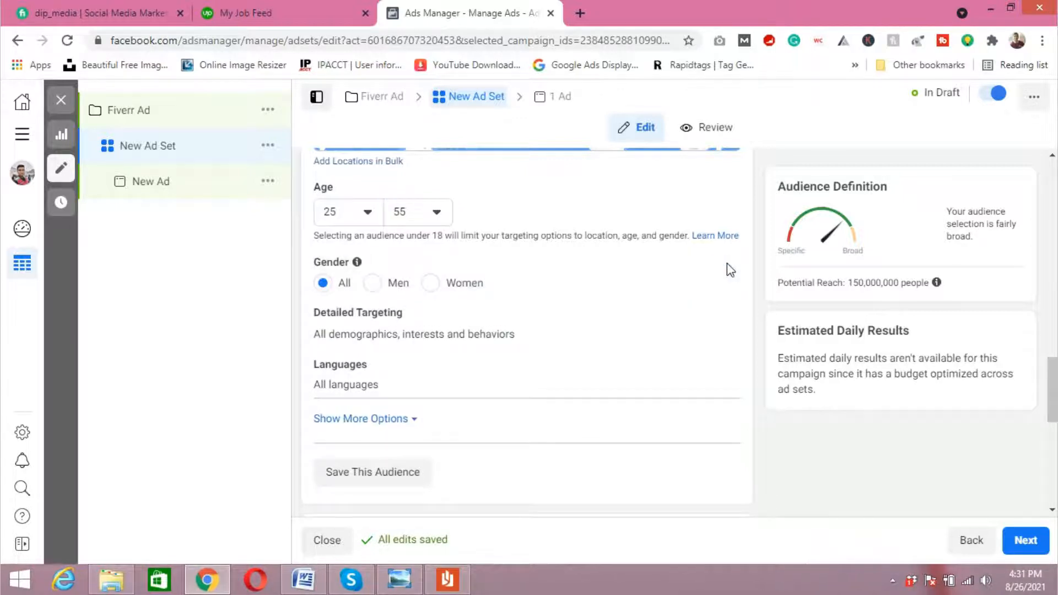
{"action": "scroll", "coordinate": [746, 335], "scroll_direction": "down", "scroll_amount": 2}
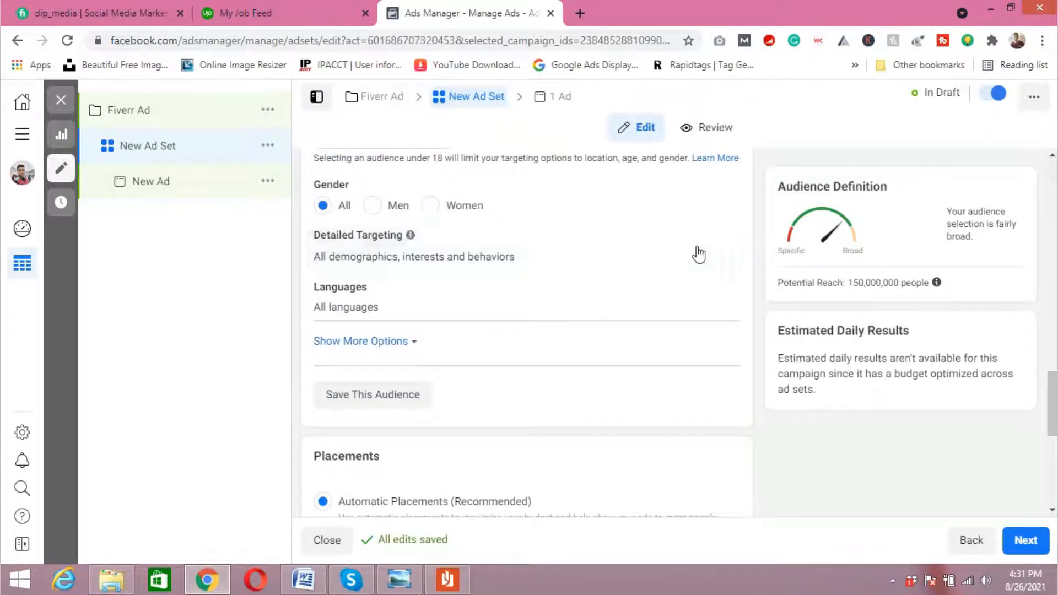
{"action": "left_click", "coordinate": [727, 244]}
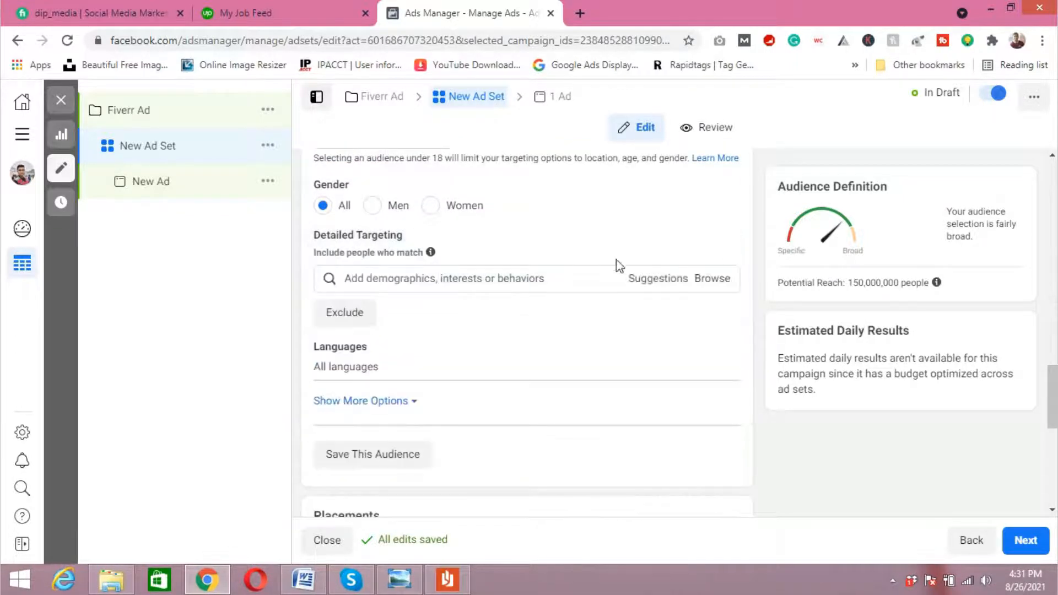
{"action": "left_click", "coordinate": [552, 278]}
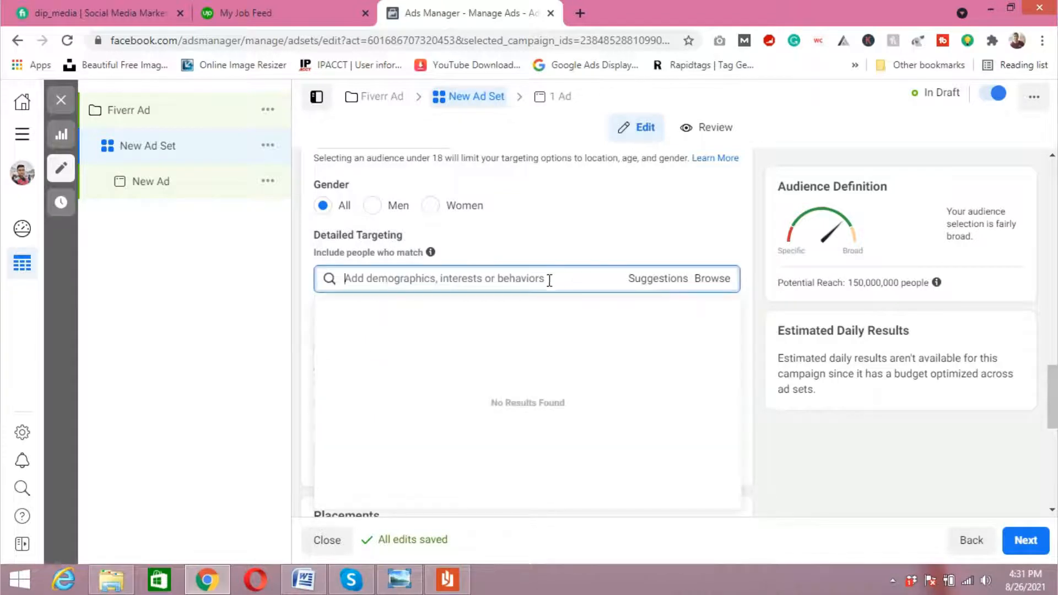
{"action": "type", "text": "fiverr"}
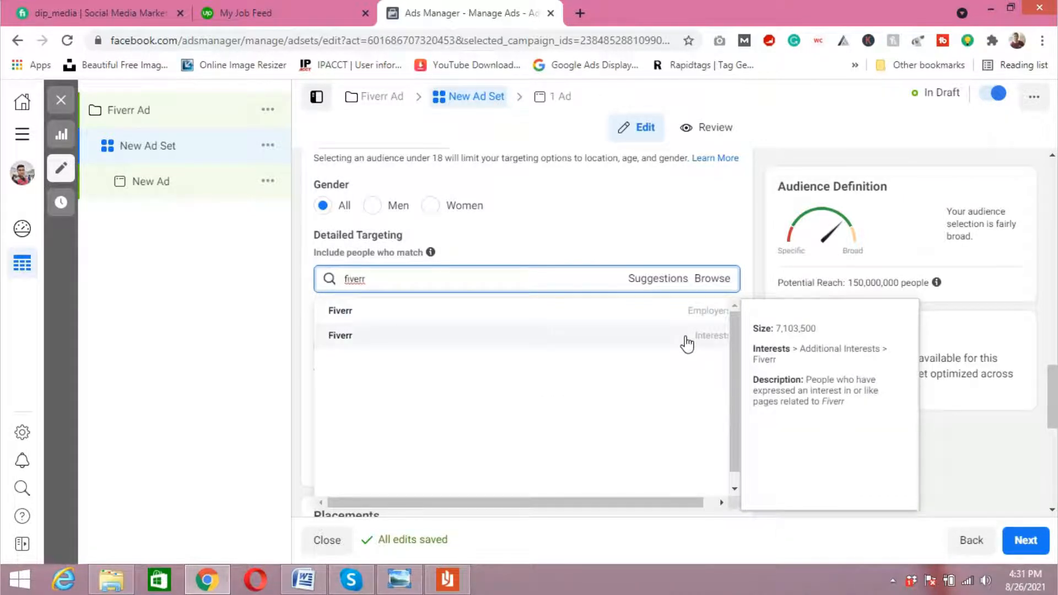
{"action": "left_click", "coordinate": [687, 345]}
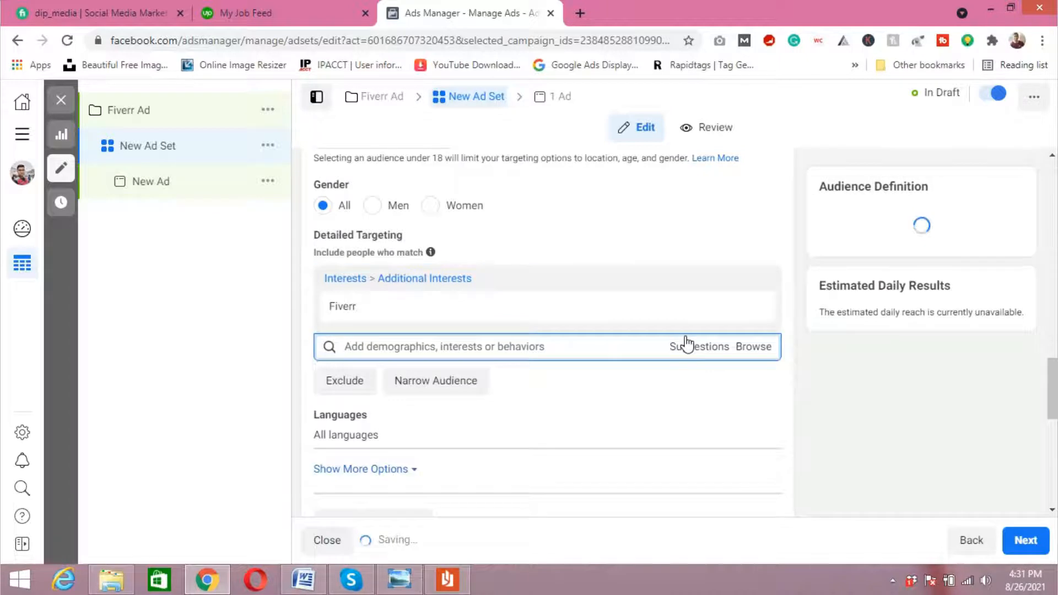
Search detailed targeting for "ceo" and add the "ceo founder" interest.
{"action": "left_click", "coordinate": [588, 347]}
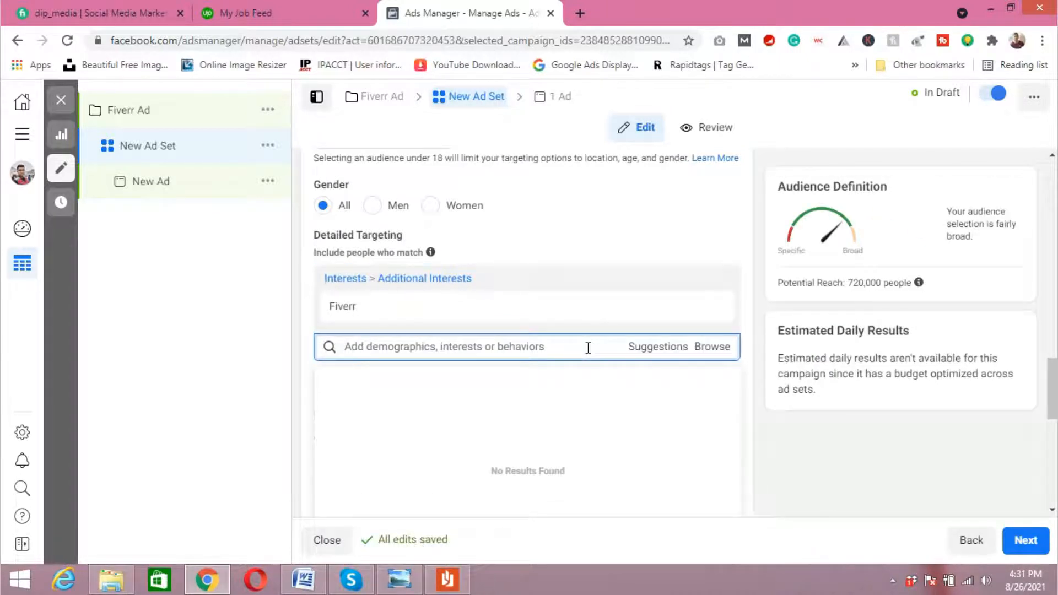
{"action": "type", "text": "eo"}
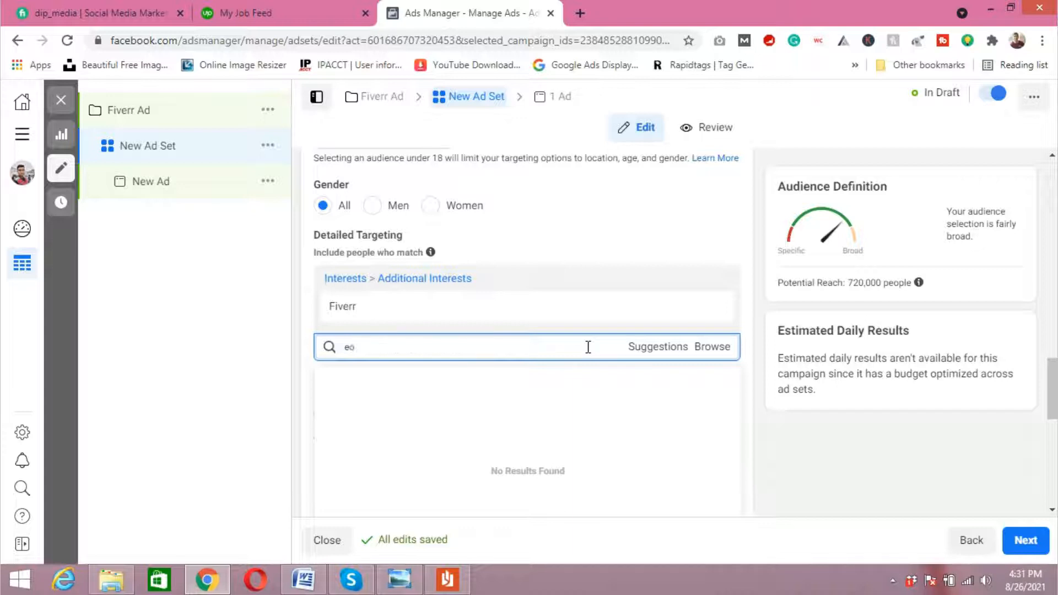
{"action": "key", "text": "BackSpace"}
{"action": "key", "text": "BackSpace"}
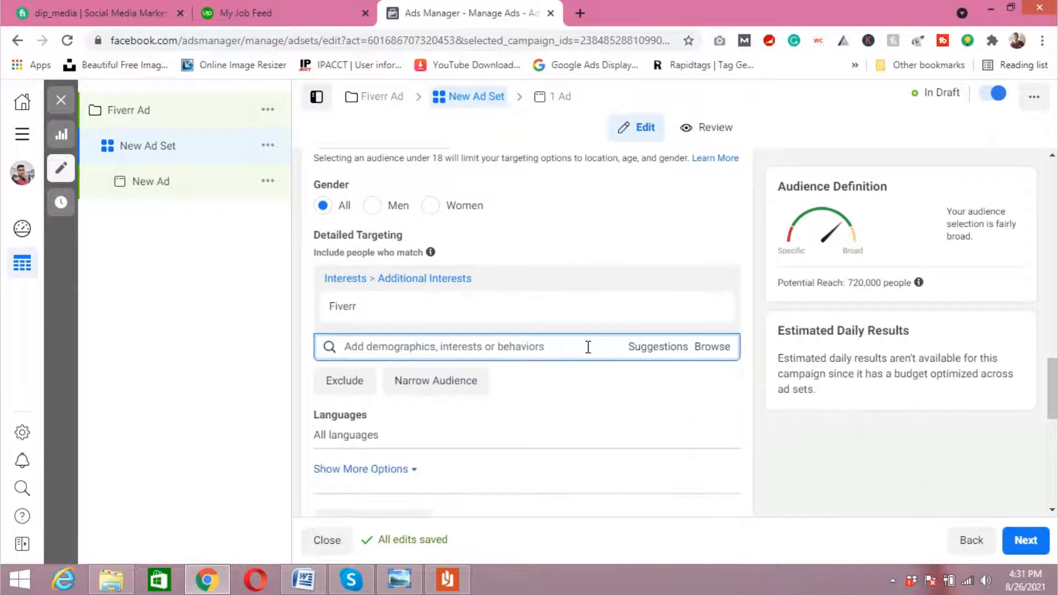
{"action": "type", "text": "ceo"}
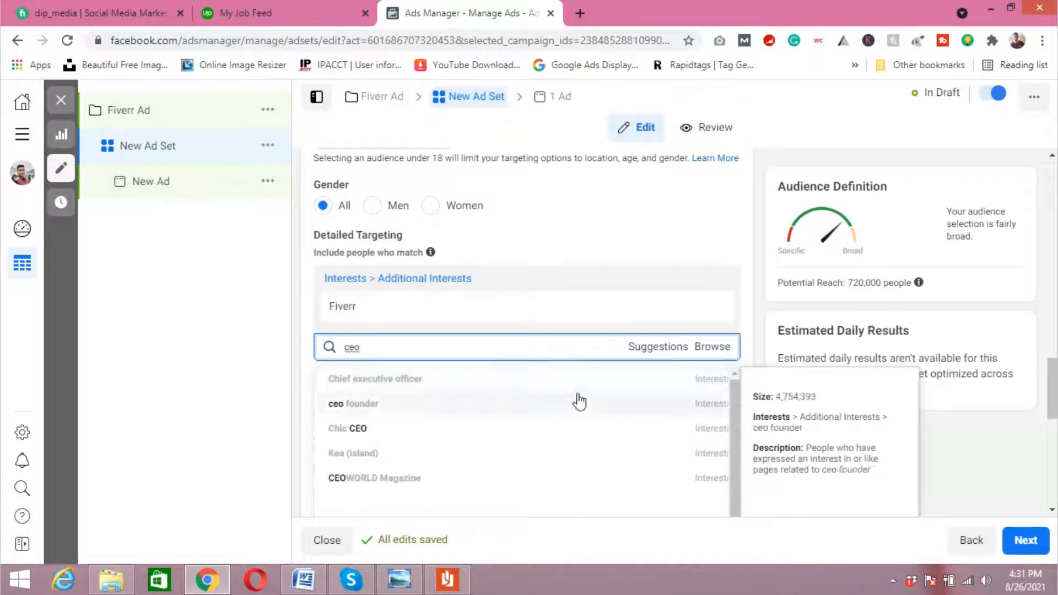
{"action": "left_click", "coordinate": [440, 407]}
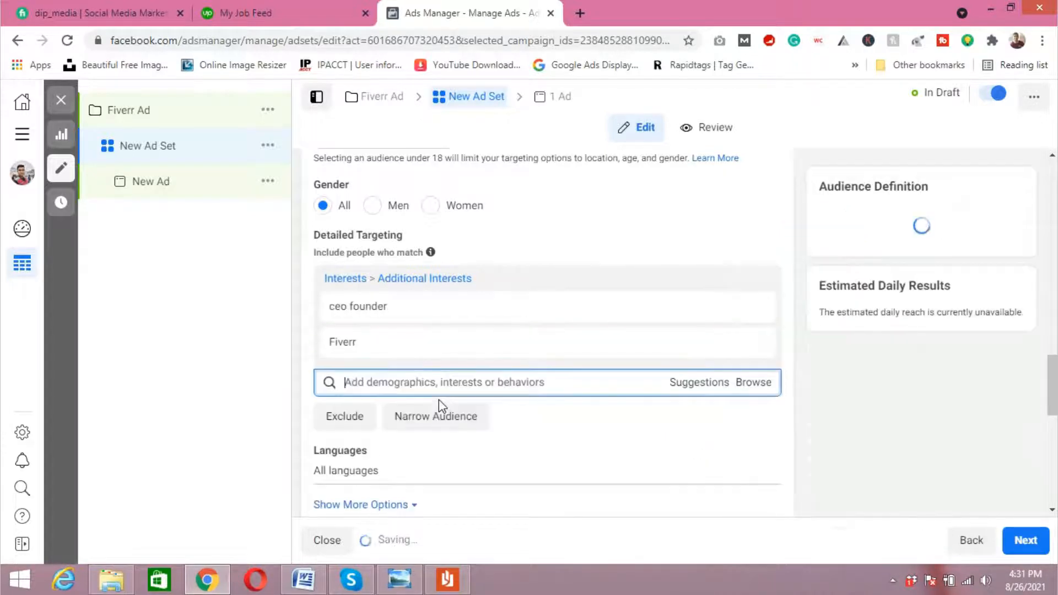
Add the interests "Chief executive officer" and "Executive director" to the detailed targeting, found by searching "ceo" and "director".
{"action": "left_click", "coordinate": [489, 381]}
{"action": "type", "text": "deo"}
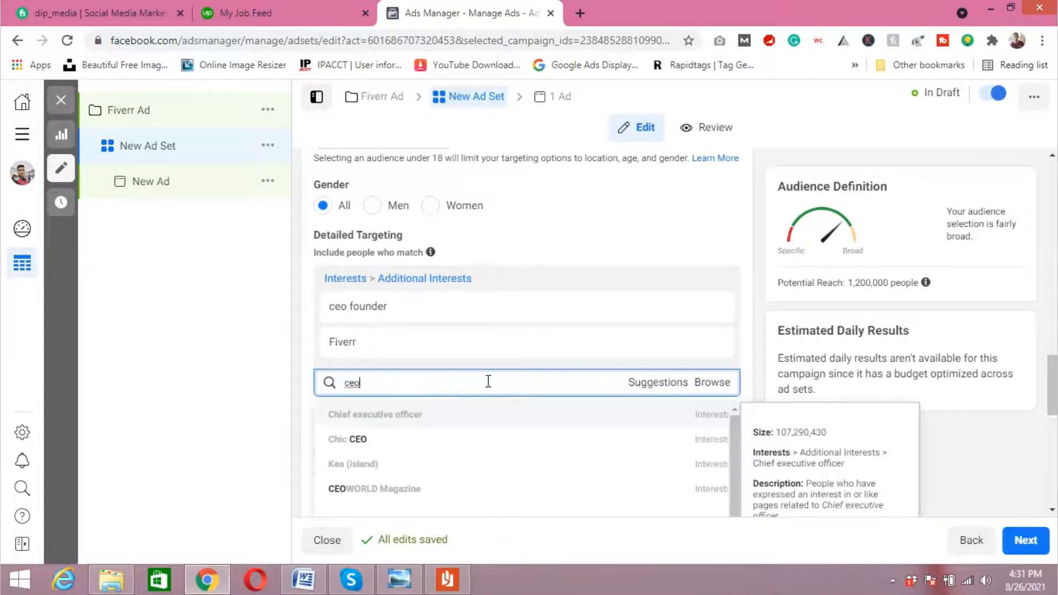
{"action": "left_click", "coordinate": [477, 416]}
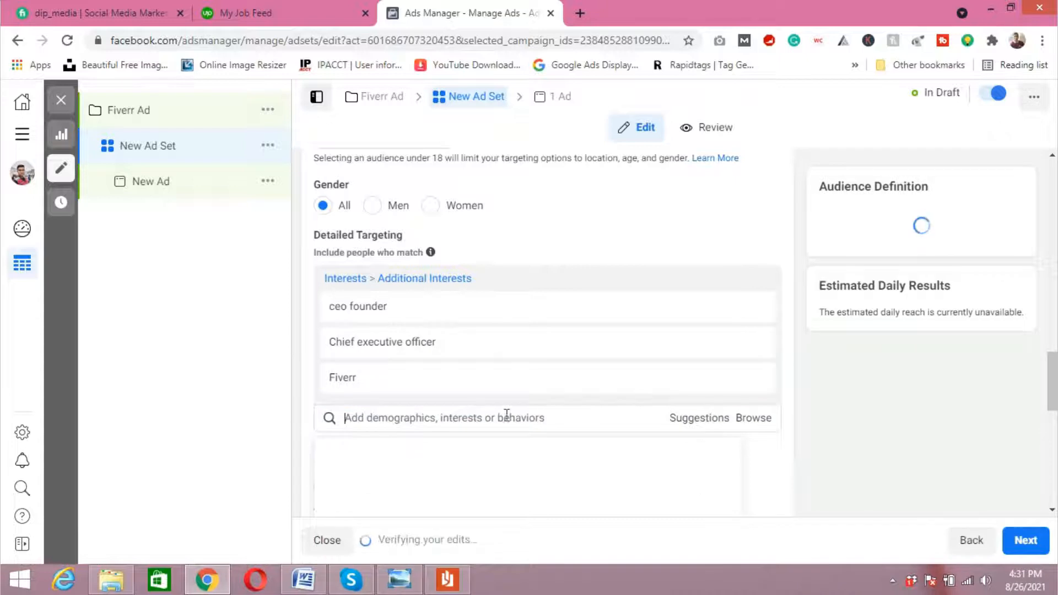
{"action": "left_click", "coordinate": [547, 341]}
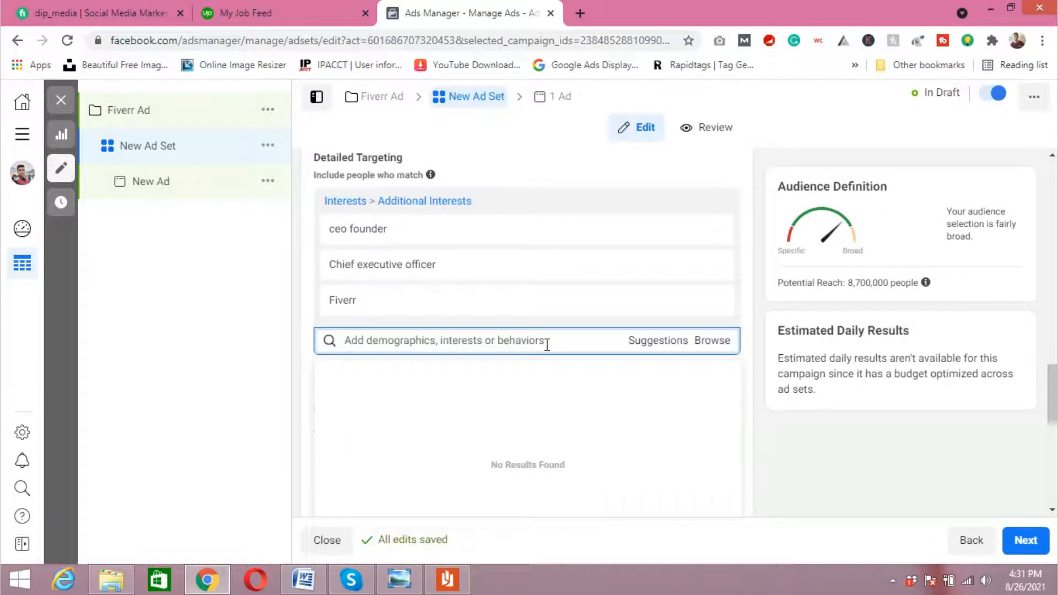
{"action": "type", "text": "director"}
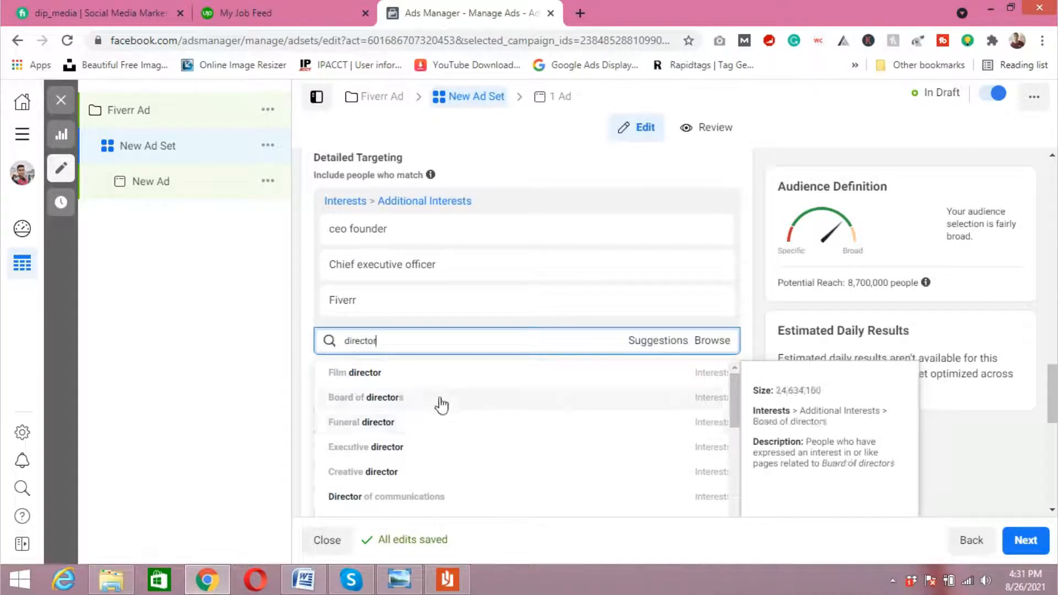
{"action": "left_click", "coordinate": [398, 450]}
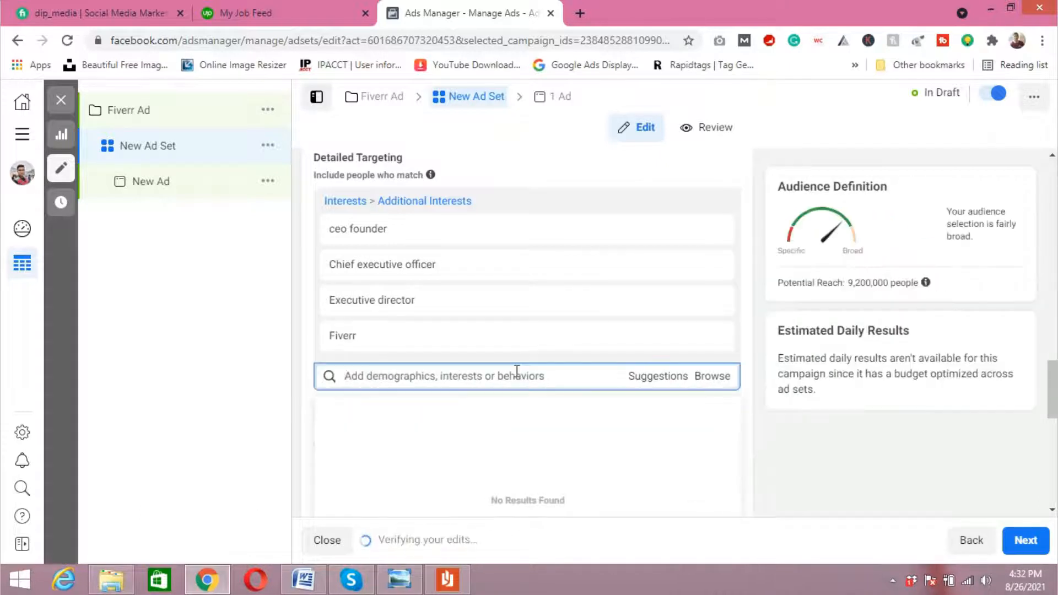
Search detailed targeting for "director" again and look through the suggested interests for other suitable job roles.
{"action": "type", "text": "di"}
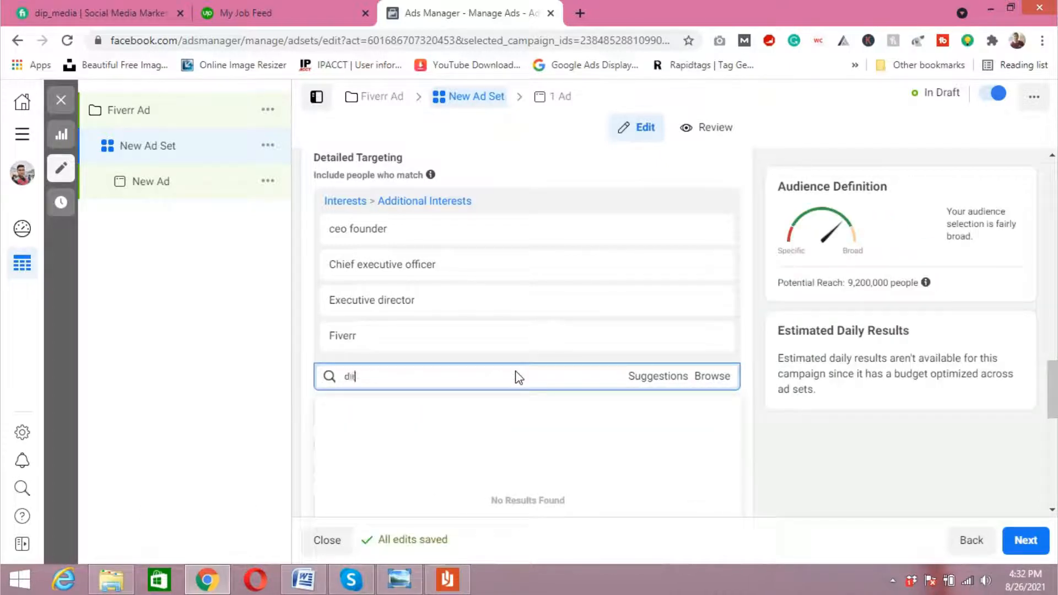
{"action": "type", "text": "rector"}
{"action": "scroll", "coordinate": [539, 429], "scroll_direction": "down", "scroll_amount": 1}
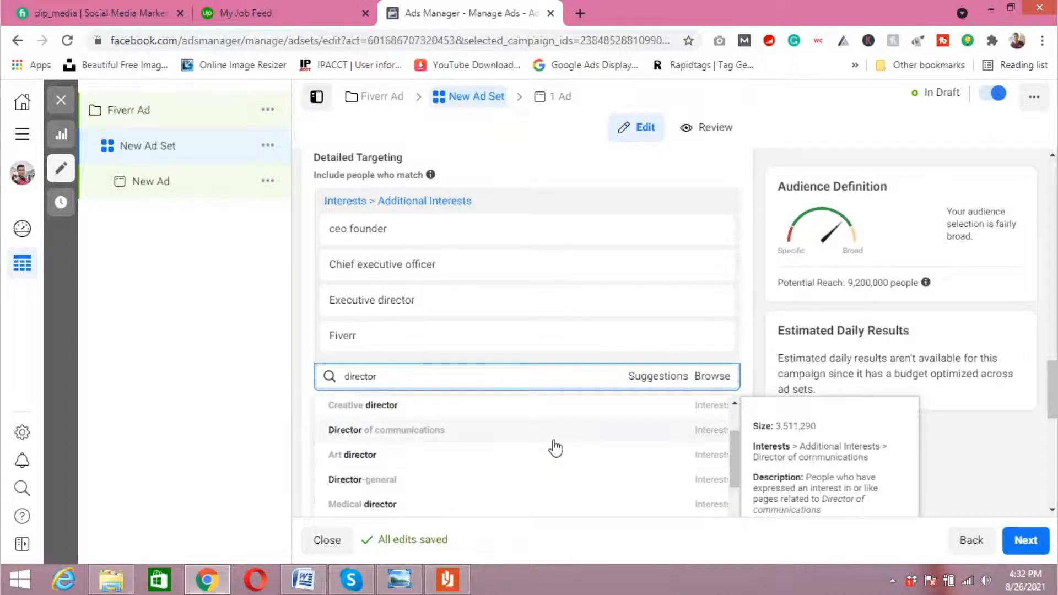
{"action": "scroll", "coordinate": [554, 448], "scroll_direction": "down", "scroll_amount": 1}
{"action": "scroll", "coordinate": [555, 448], "scroll_direction": "down", "scroll_amount": 1}
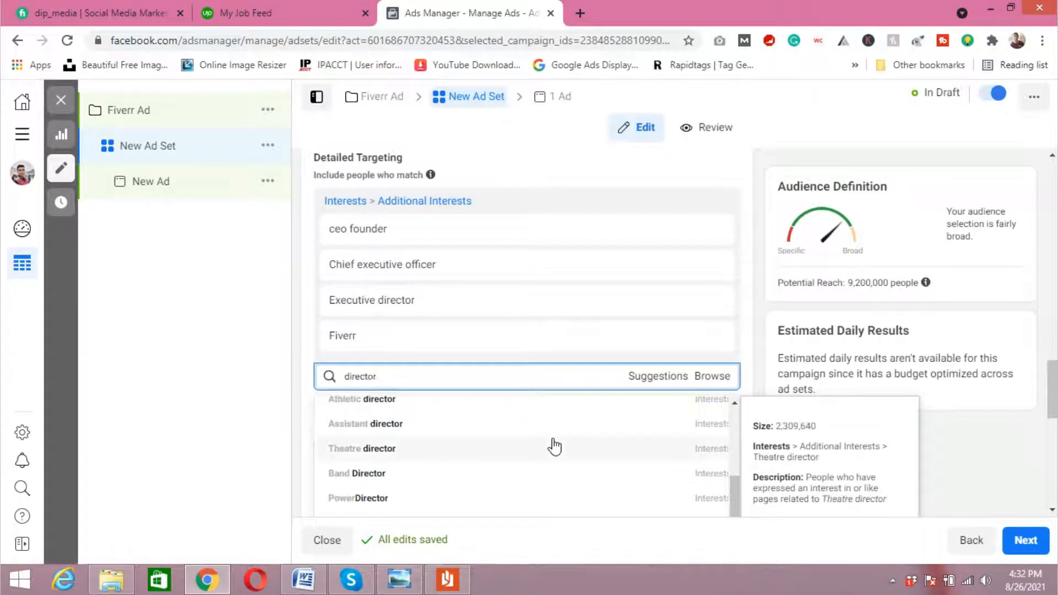
{"action": "scroll", "coordinate": [555, 448], "scroll_direction": "down", "scroll_amount": 1}
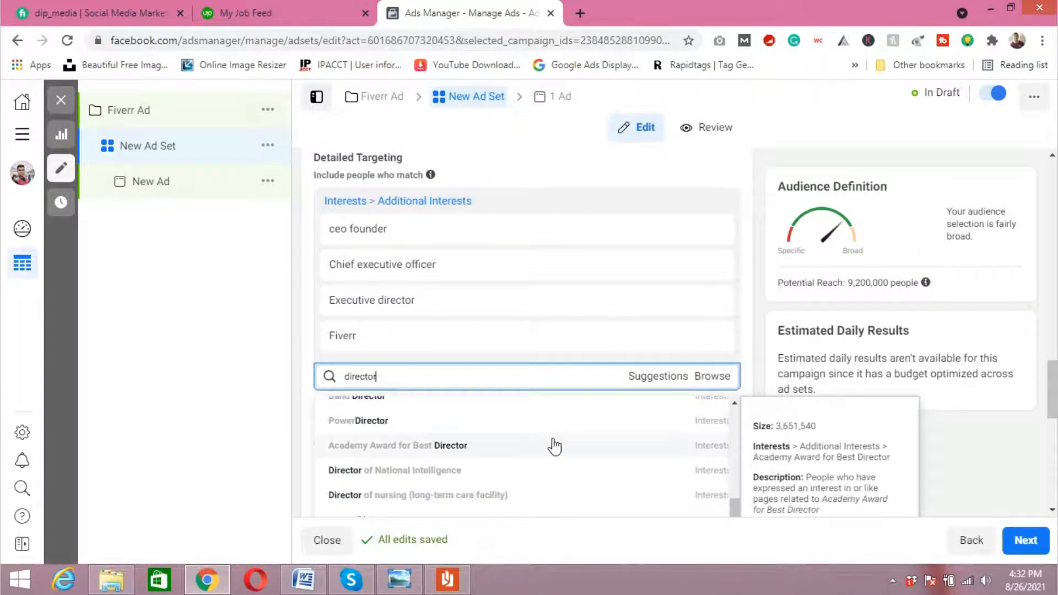
{"action": "scroll", "coordinate": [554, 448], "scroll_direction": "down", "scroll_amount": 1}
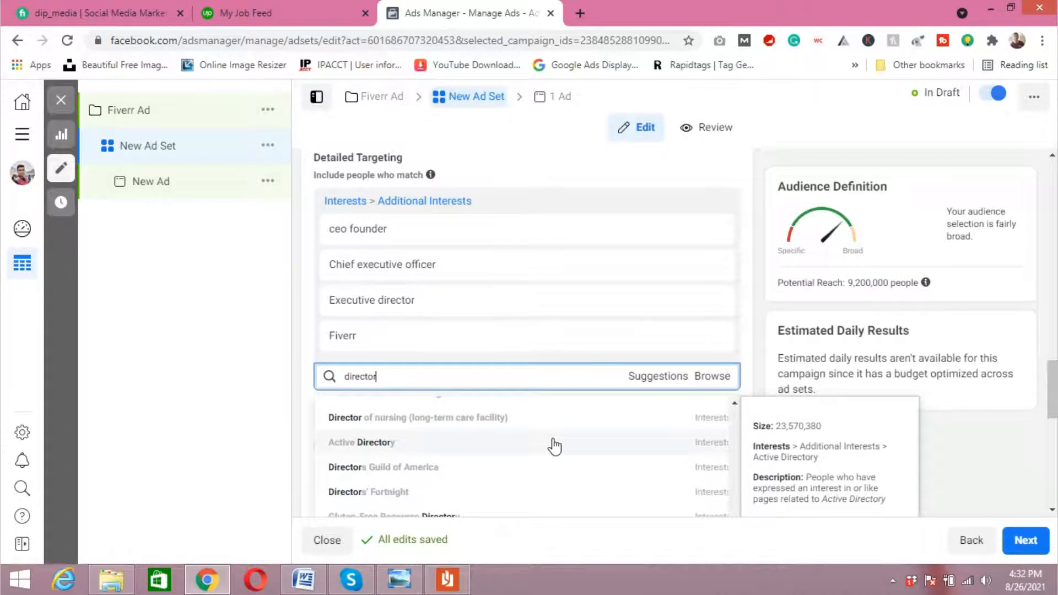
{"action": "scroll", "coordinate": [554, 448], "scroll_direction": "down", "scroll_amount": 2}
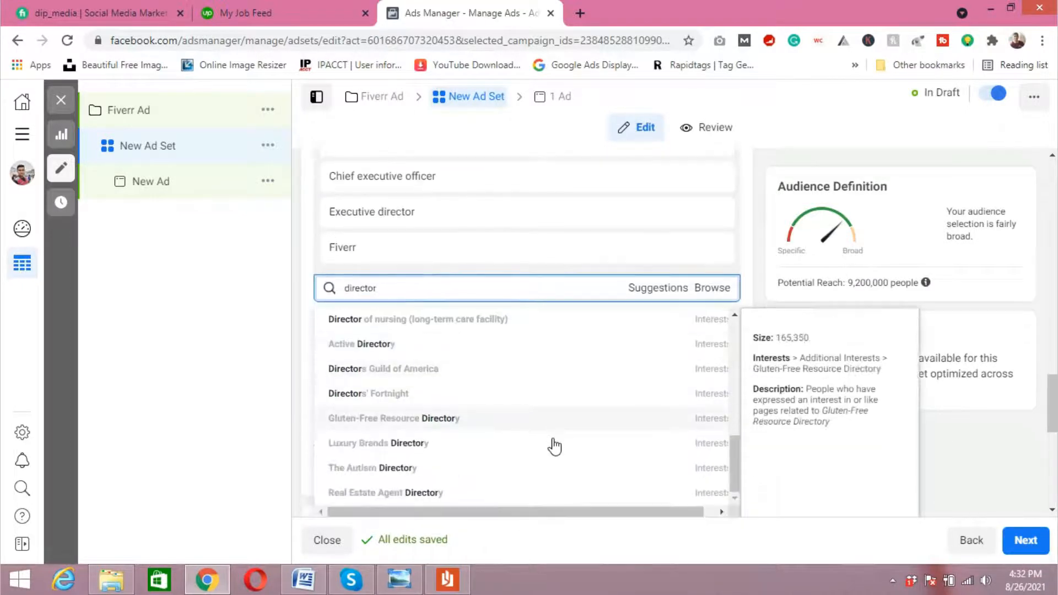
{"action": "scroll", "coordinate": [554, 447], "scroll_direction": "down", "scroll_amount": 3}
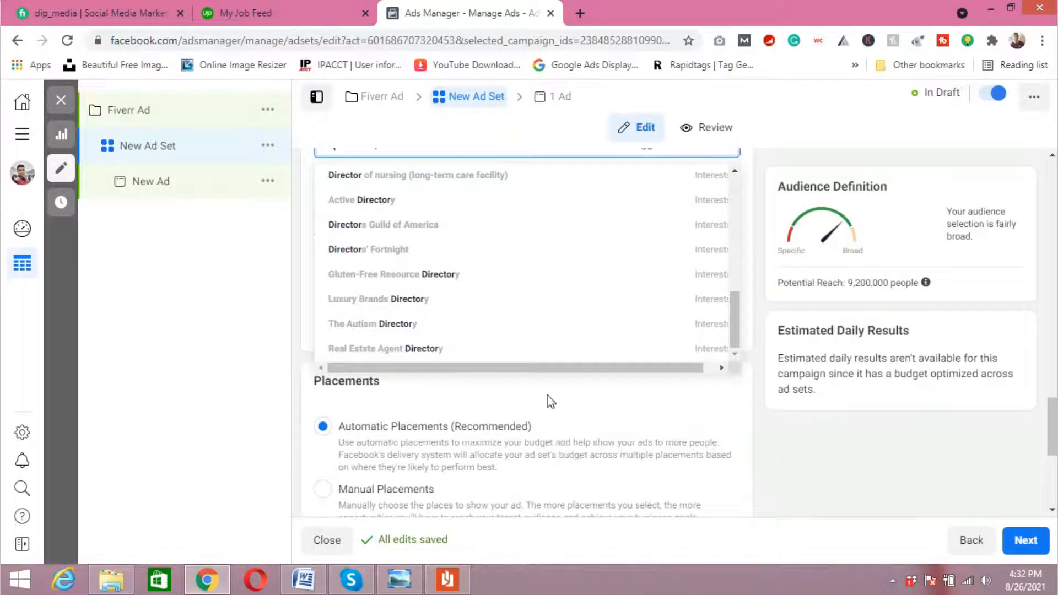
{"action": "mouse_move", "coordinate": [641, 291]}
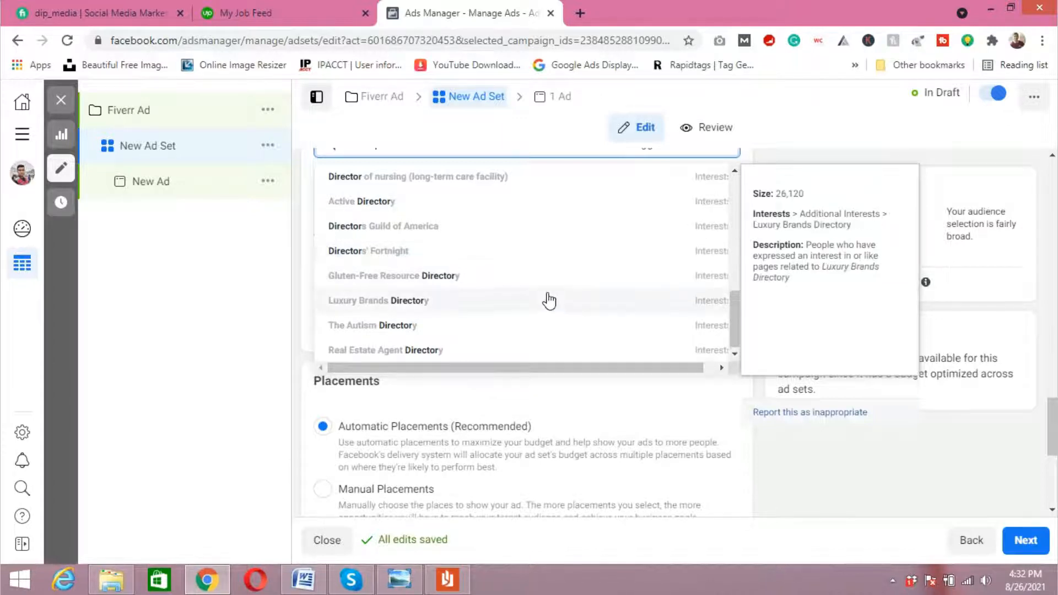
{"action": "scroll", "coordinate": [548, 299], "scroll_direction": "up", "scroll_amount": 2}
{"action": "scroll", "coordinate": [554, 329], "scroll_direction": "up", "scroll_amount": 1}
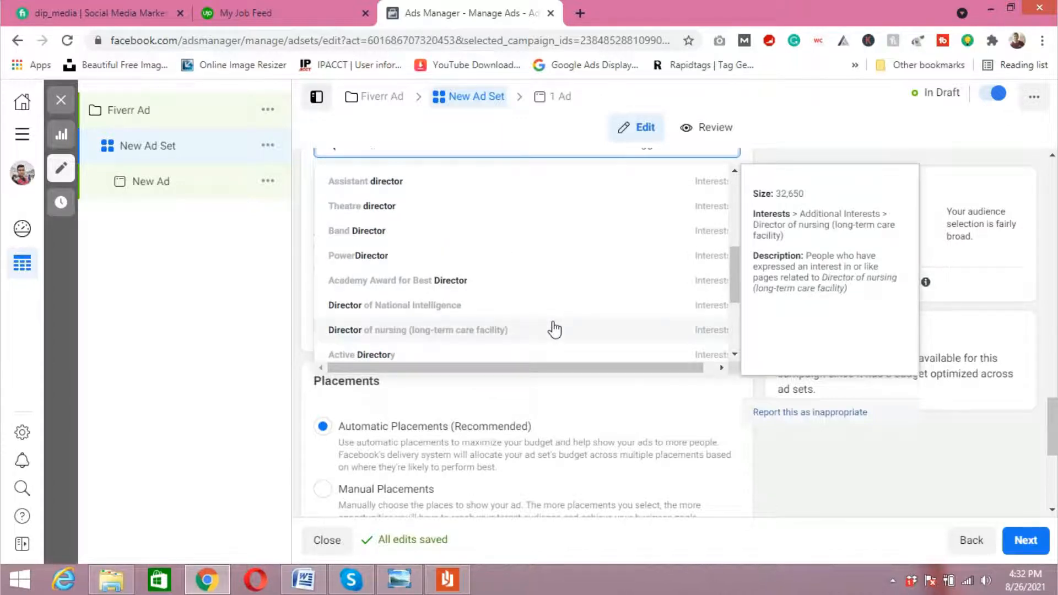
{"action": "scroll", "coordinate": [554, 329], "scroll_direction": "up", "scroll_amount": 2}
{"action": "scroll", "coordinate": [554, 330], "scroll_direction": "up", "scroll_amount": 1}
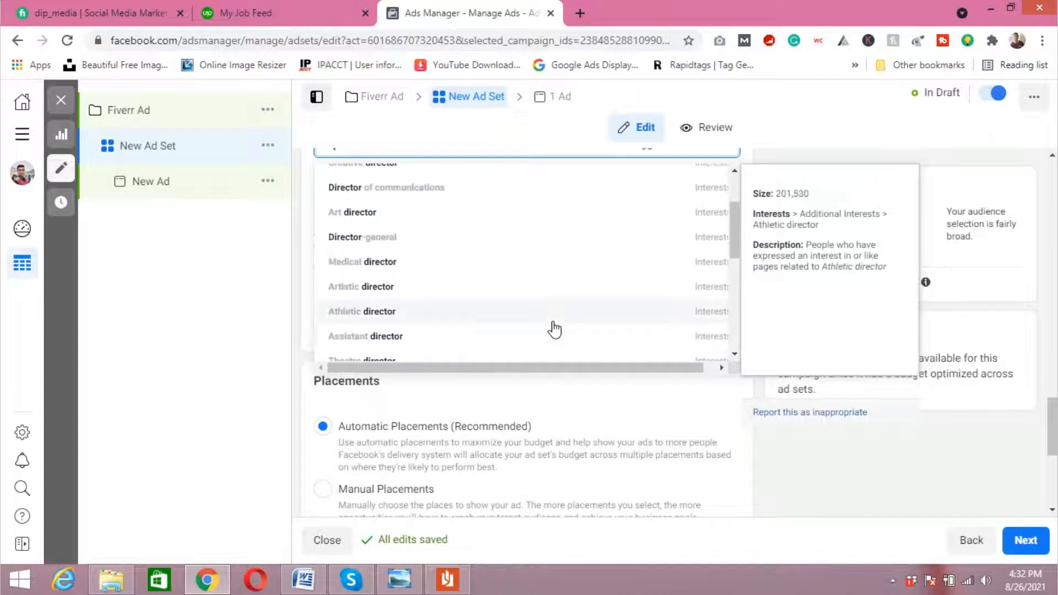
{"action": "scroll", "coordinate": [554, 330], "scroll_direction": "up", "scroll_amount": 1}
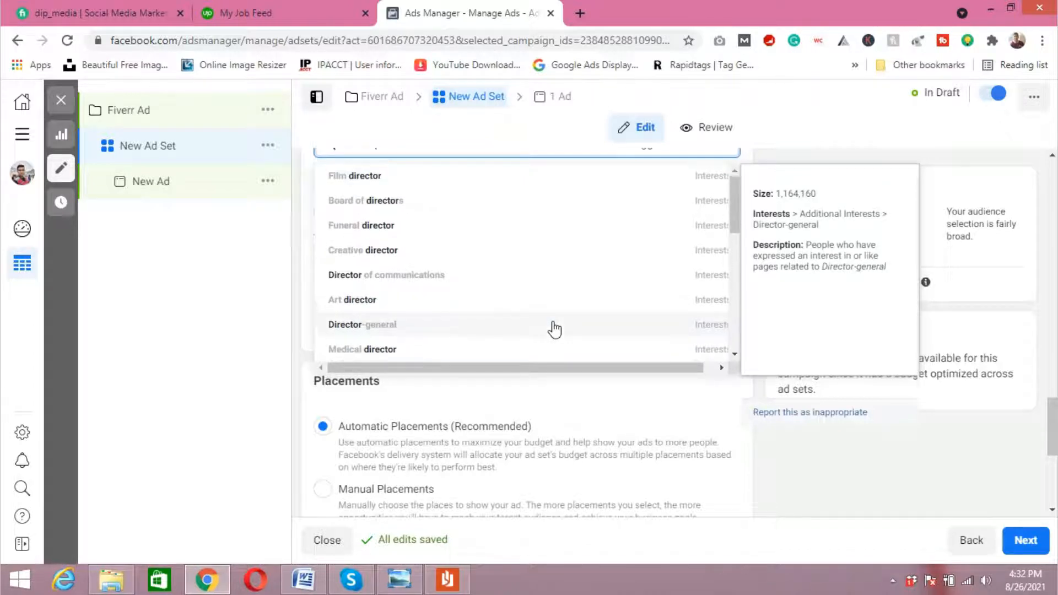
Search detailed targeting for "ad direc" and look through the suggestions.
{"action": "scroll", "coordinate": [546, 319], "scroll_direction": "up", "scroll_amount": 3}
{"action": "double_click", "coordinate": [424, 301]}
{"action": "type", "text": "ad direc"}
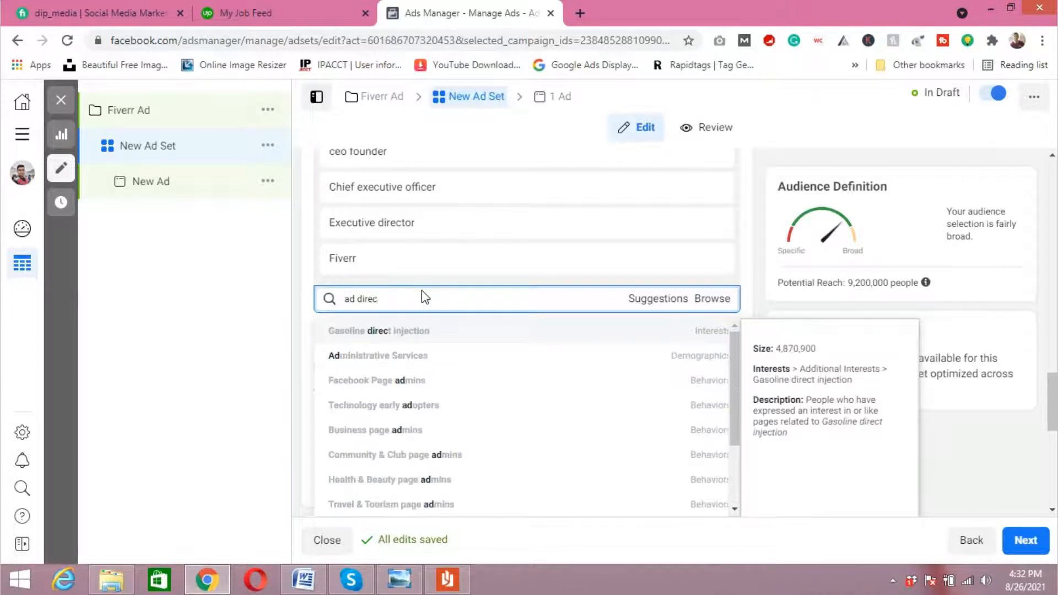
{"action": "scroll", "coordinate": [521, 394], "scroll_direction": "down", "scroll_amount": 4}
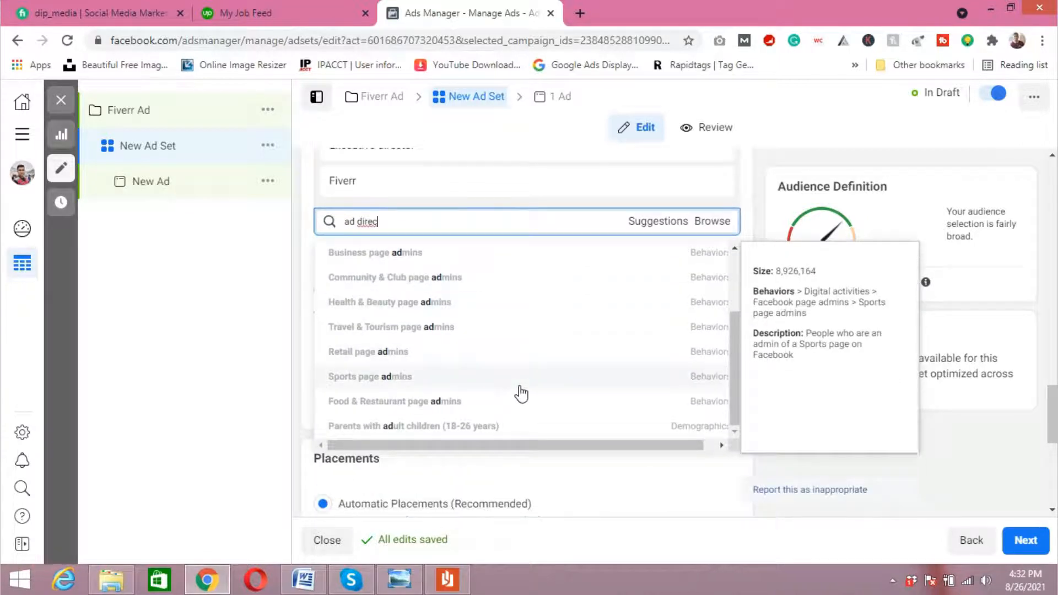
{"action": "scroll", "coordinate": [521, 394], "scroll_direction": "up", "scroll_amount": 4}
Replace the targeting search with "small" and add the "Small business" interest to the audience.
{"action": "key", "text": "BackSpace"}
{"action": "key", "text": "BackSpace"}
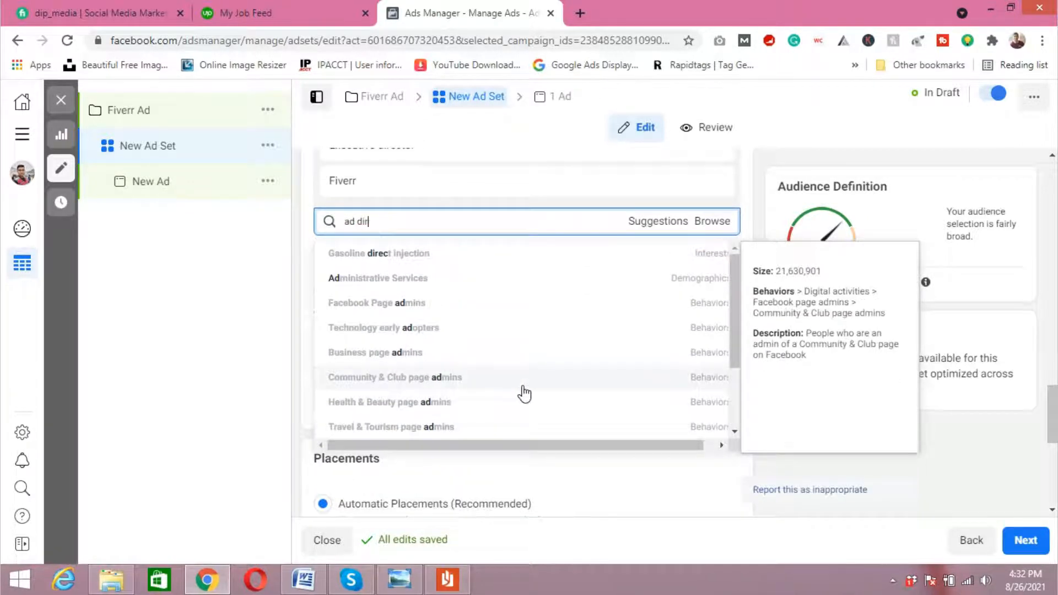
{"action": "key", "text": "BackSpace"}
{"action": "key", "text": "BackSpace"}
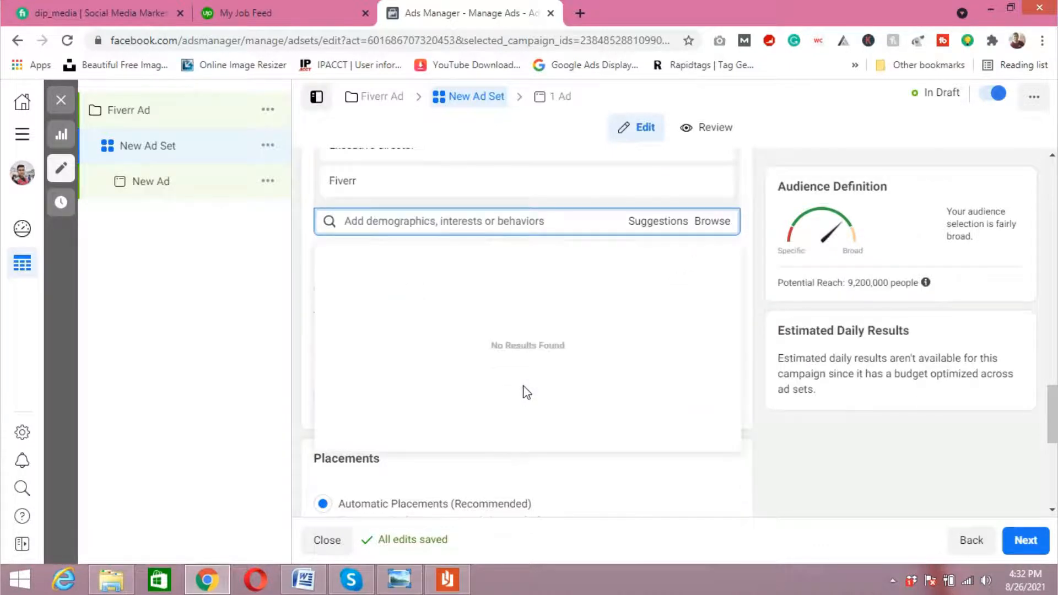
{"action": "type", "text": "small"}
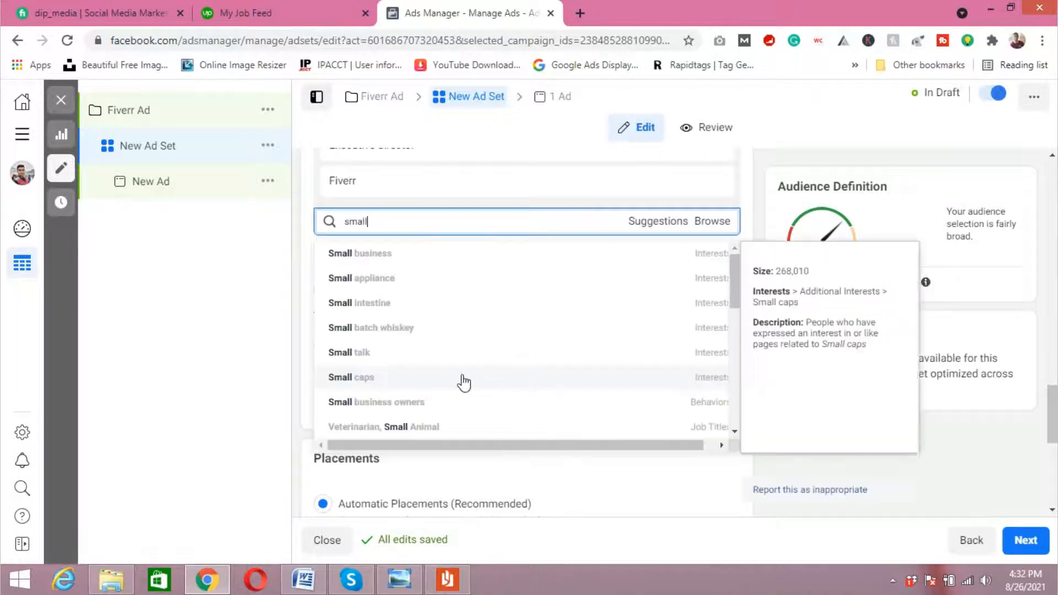
{"action": "left_click", "coordinate": [392, 255]}
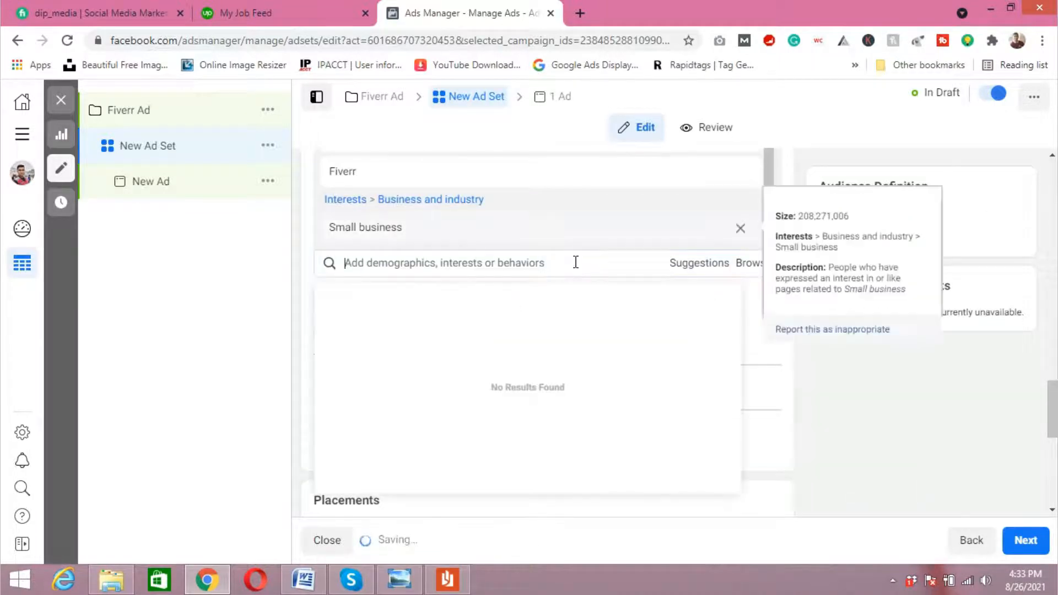
Search detailed targeting for "beauty" and add the "Beauty salons" interest to the audience.
{"action": "left_click", "coordinate": [583, 257]}
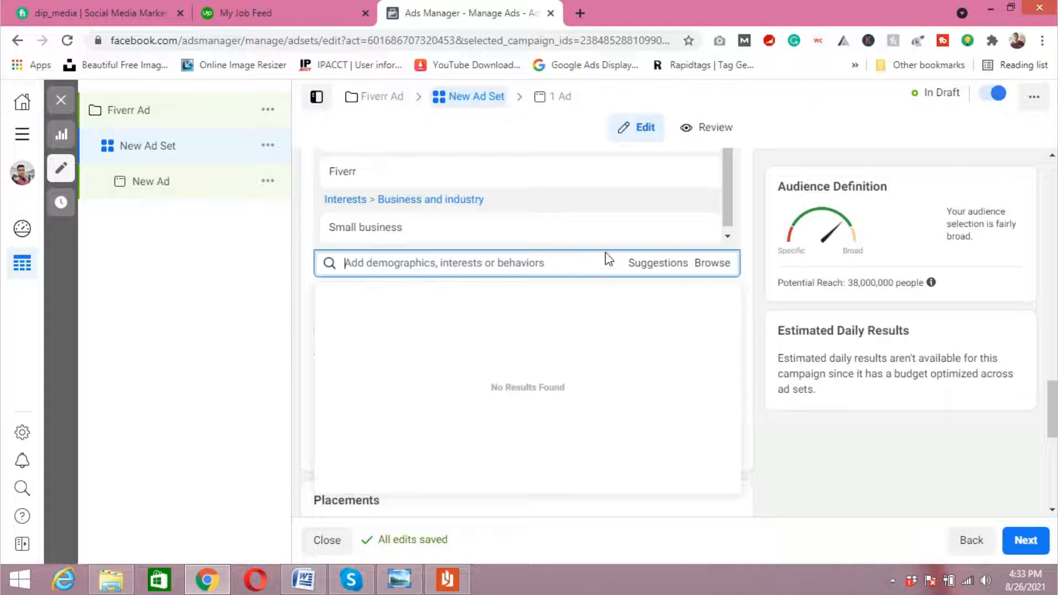
{"action": "type", "text": "bua"}
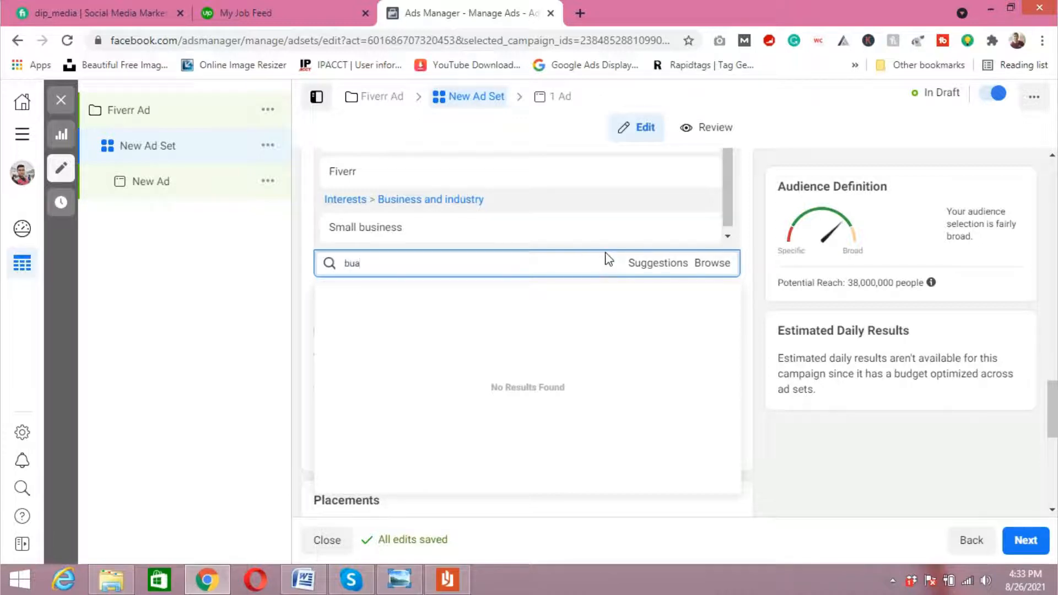
{"action": "key", "text": "BackSpace"}
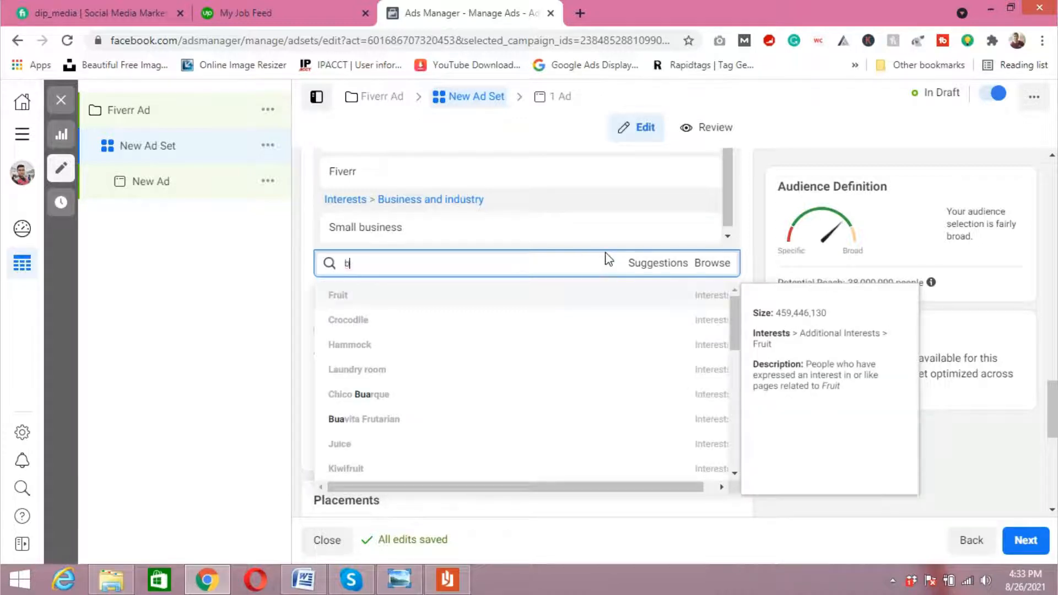
{"action": "type", "text": "eauty"}
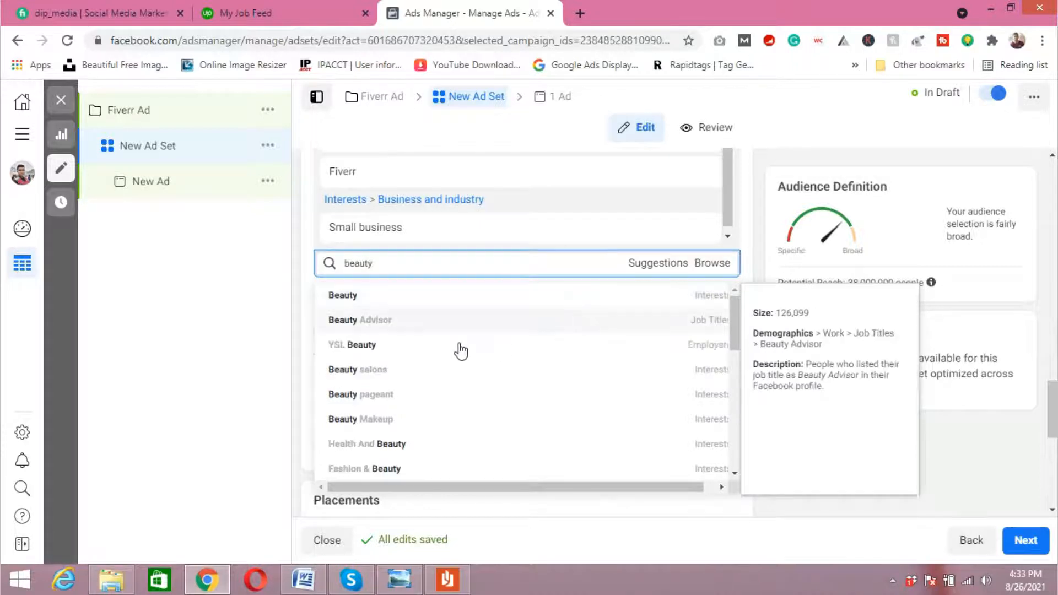
{"action": "left_click", "coordinate": [424, 380]}
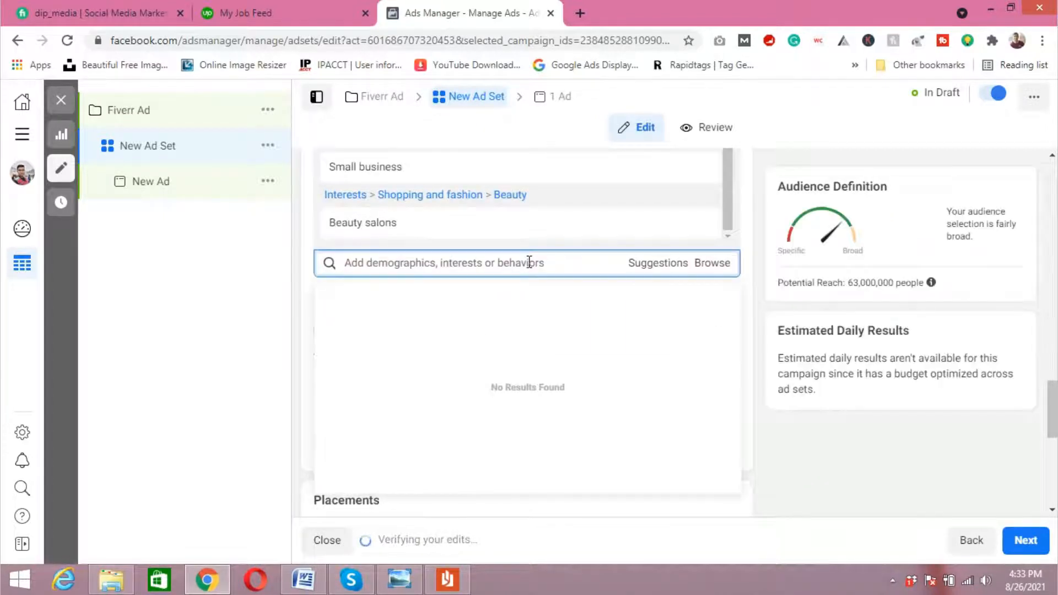
Search detailed targeting for "gym", look through the suggested interests for a suitable business type, and clear the search.
{"action": "type", "text": "gym"}
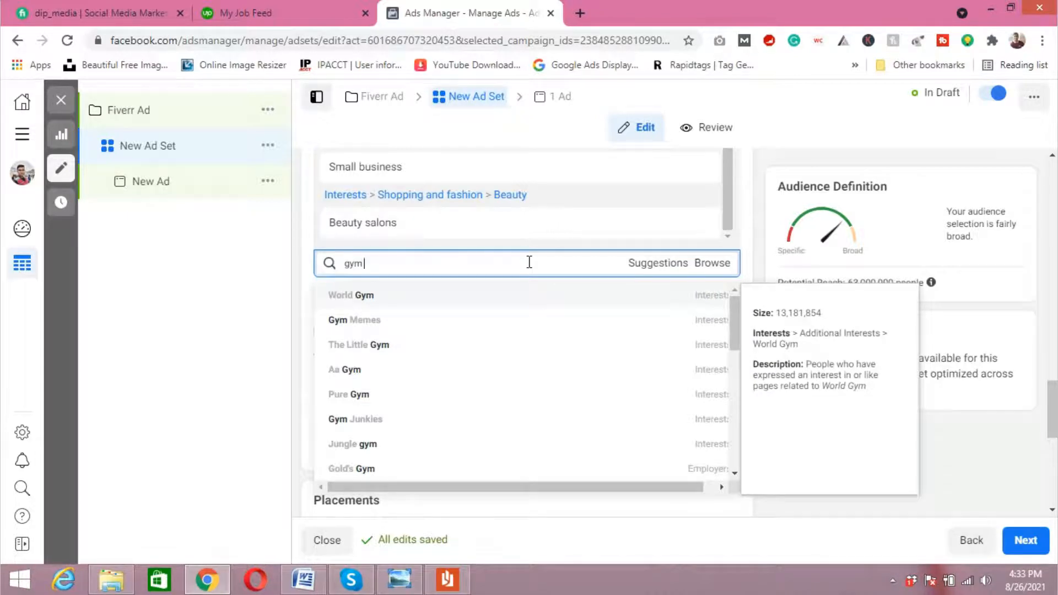
{"action": "scroll", "coordinate": [533, 400], "scroll_direction": "down", "scroll_amount": 1}
{"action": "scroll", "coordinate": [534, 402], "scroll_direction": "down", "scroll_amount": 2}
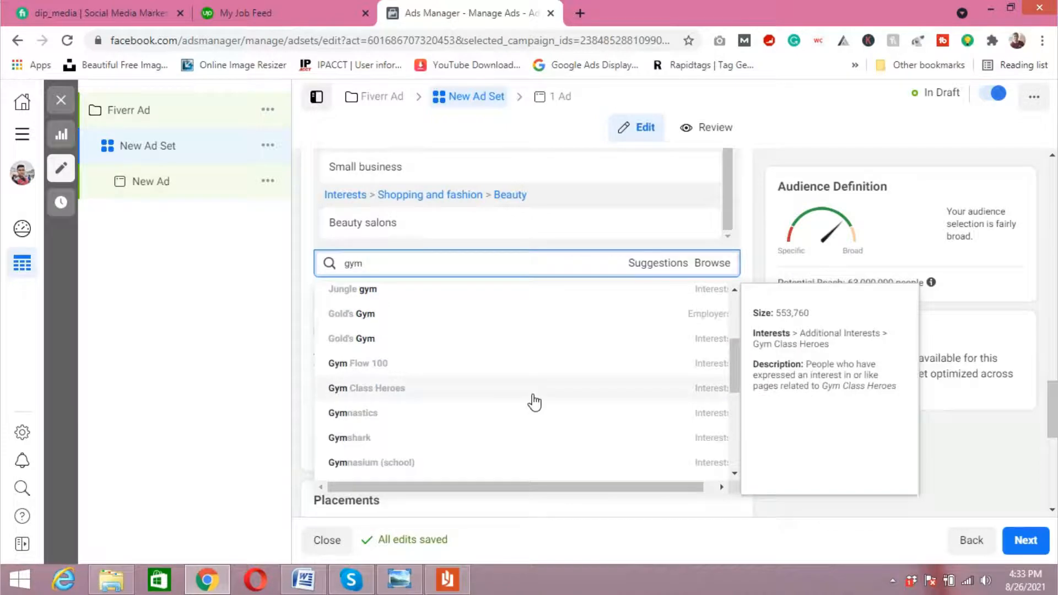
{"action": "scroll", "coordinate": [534, 402], "scroll_direction": "down", "scroll_amount": 3}
{"action": "scroll", "coordinate": [534, 403], "scroll_direction": "down", "scroll_amount": 6}
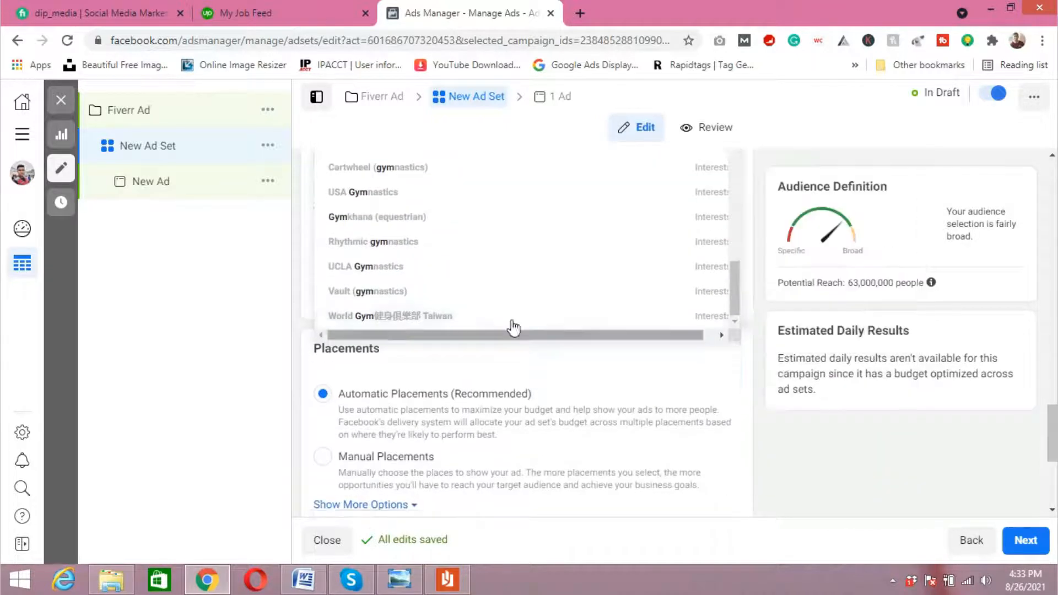
{"action": "scroll", "coordinate": [513, 324], "scroll_direction": "up", "scroll_amount": 4}
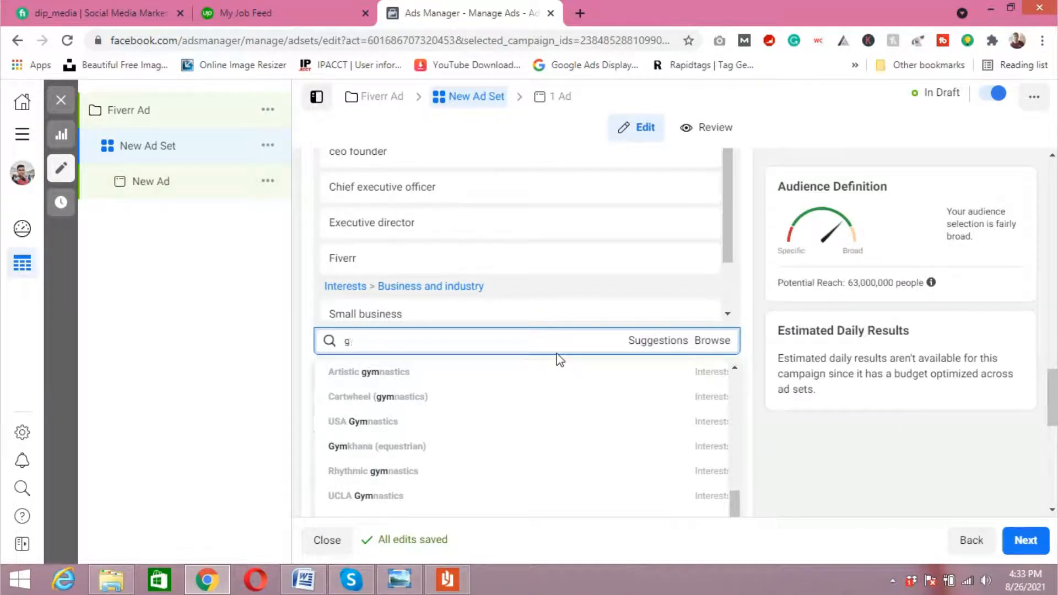
{"action": "key", "text": "BackSpace"}
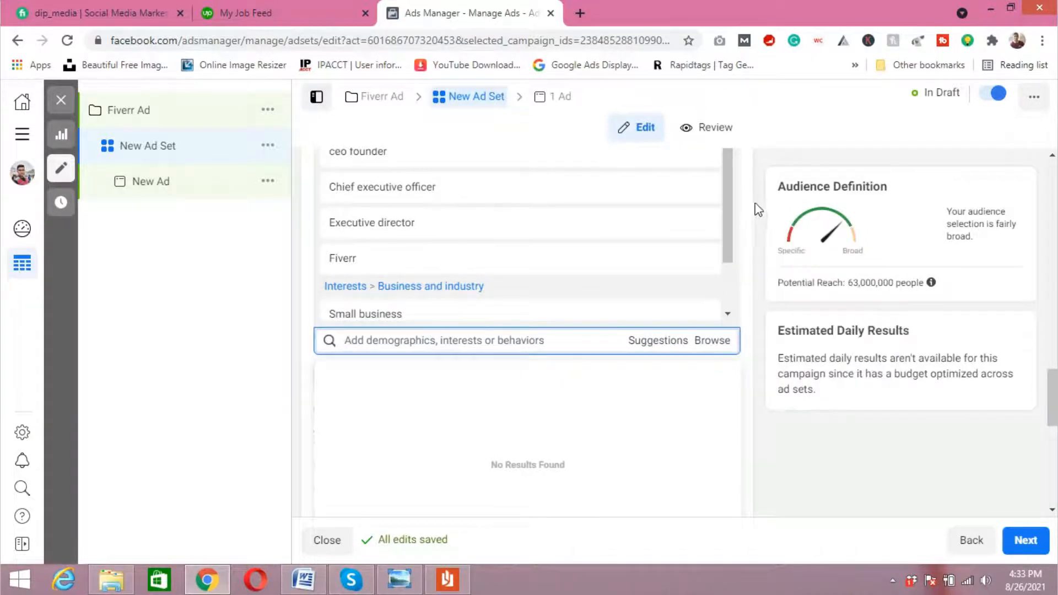
Switch the ad set to Manual Placements and deselect the Audience Network and Instagram platforms.
{"action": "scroll", "coordinate": [765, 324], "scroll_direction": "down", "scroll_amount": 5}
{"action": "scroll", "coordinate": [765, 324], "scroll_direction": "down", "scroll_amount": 3}
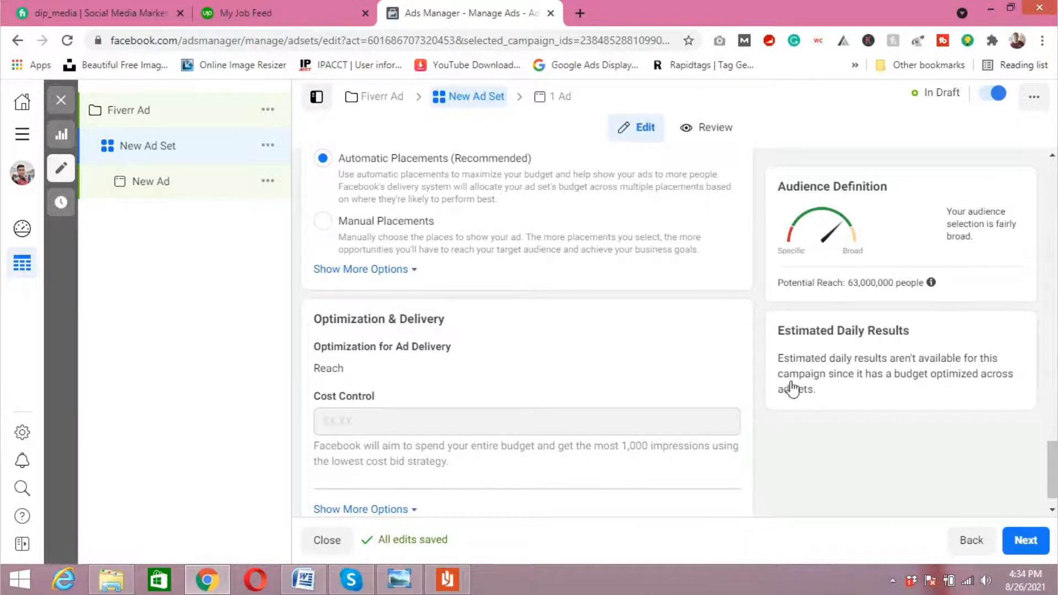
{"action": "scroll", "coordinate": [781, 382], "scroll_direction": "down", "scroll_amount": 2}
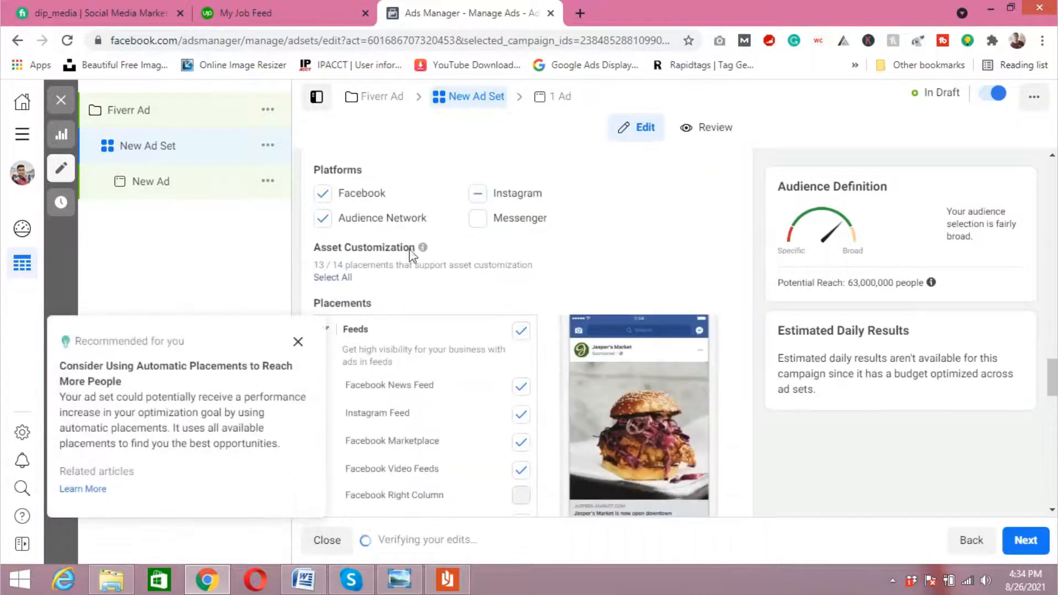
{"action": "left_click", "coordinate": [325, 222]}
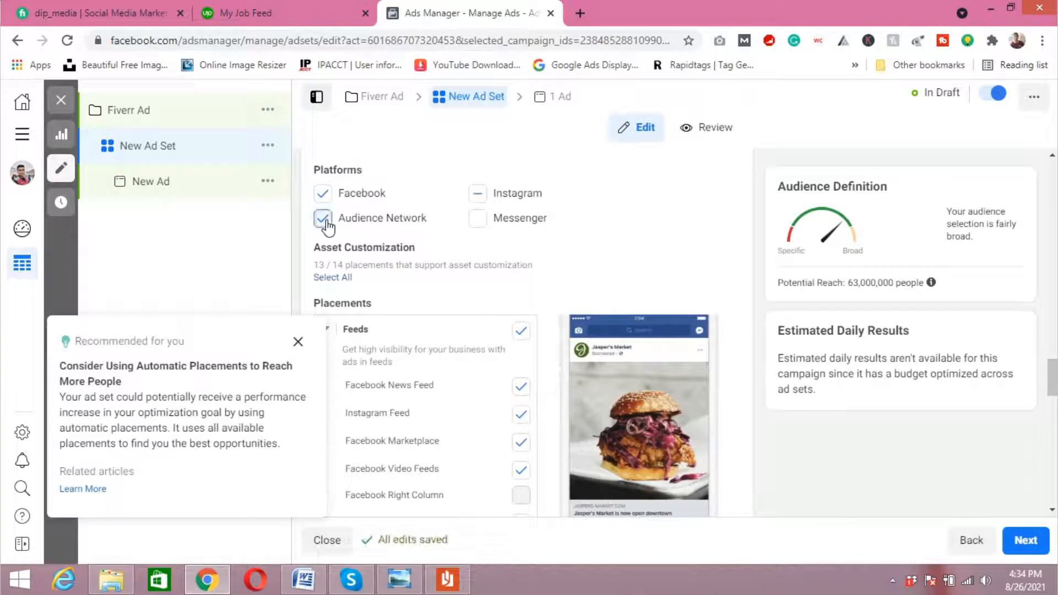
{"action": "left_click", "coordinate": [480, 198]}
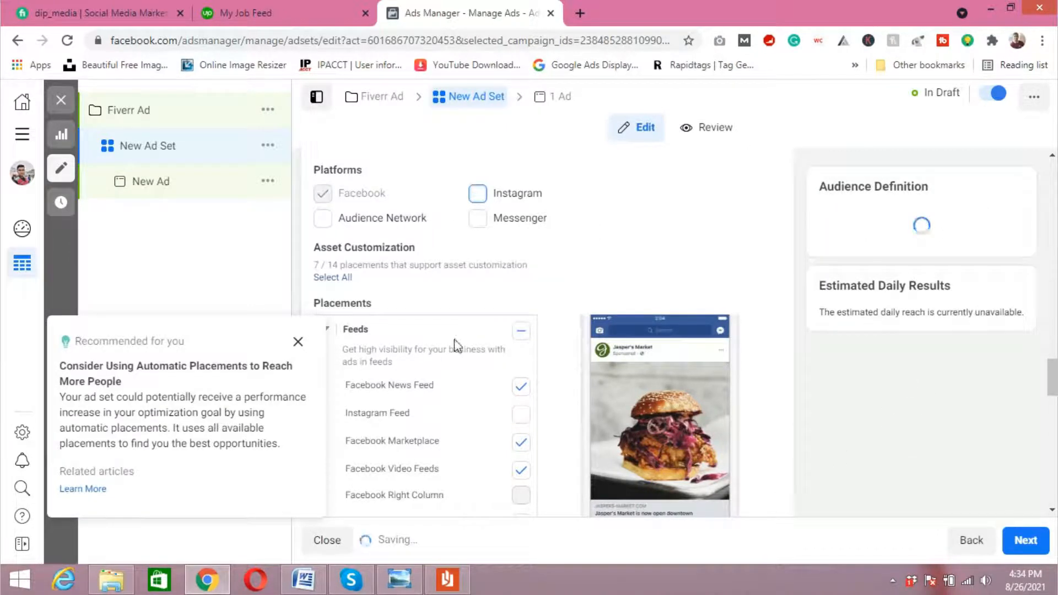
Deselect the Facebook Video Feeds, Facebook Marketplace and Facebook Stories placements.
{"action": "scroll", "coordinate": [604, 416], "scroll_direction": "down", "scroll_amount": 3}
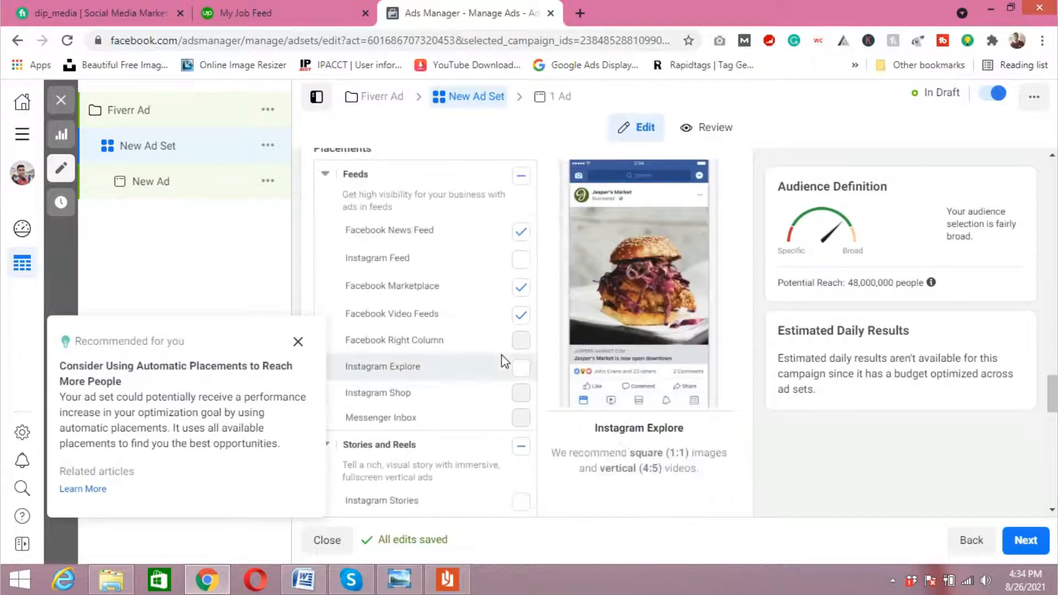
{"action": "left_click", "coordinate": [521, 317]}
{"action": "left_click", "coordinate": [521, 286]}
{"action": "left_click", "coordinate": [522, 286]}
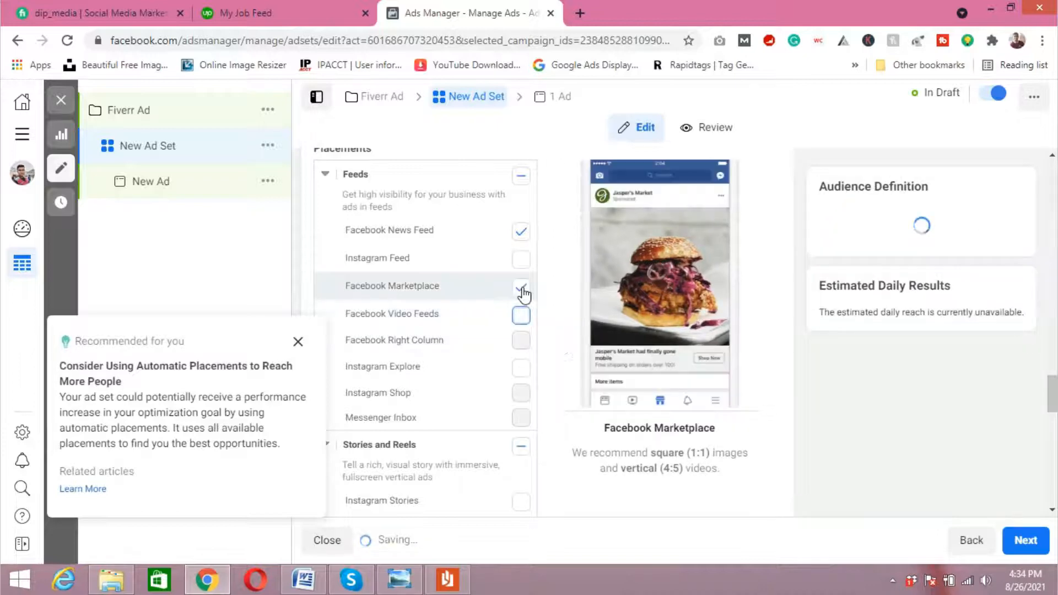
{"action": "scroll", "coordinate": [493, 378], "scroll_direction": "down", "scroll_amount": 3}
{"action": "left_click", "coordinate": [499, 379]}
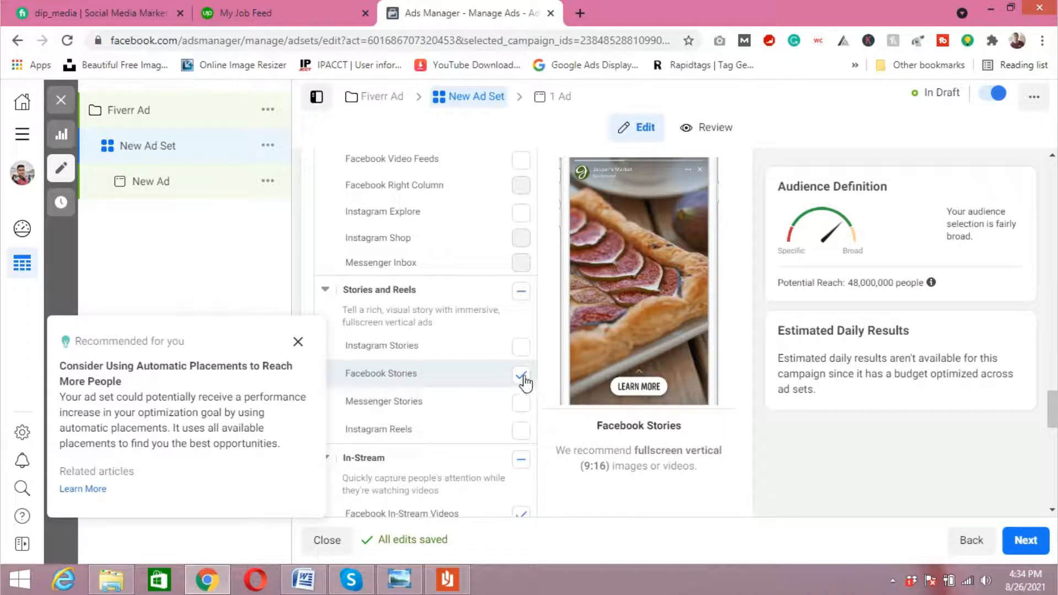
{"action": "left_click", "coordinate": [520, 376]}
Deselect the Facebook In-Stream Videos, Search and In-Article placements, and dismiss the automatic placements recommendation.
{"action": "scroll", "coordinate": [446, 341], "scroll_direction": "down", "scroll_amount": 4}
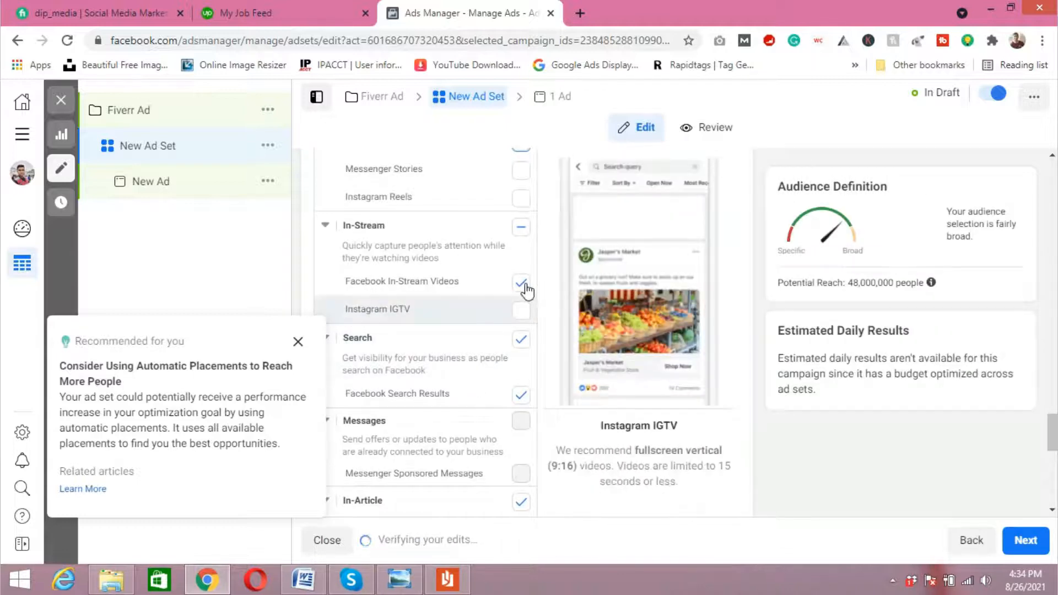
{"action": "left_click", "coordinate": [525, 284]}
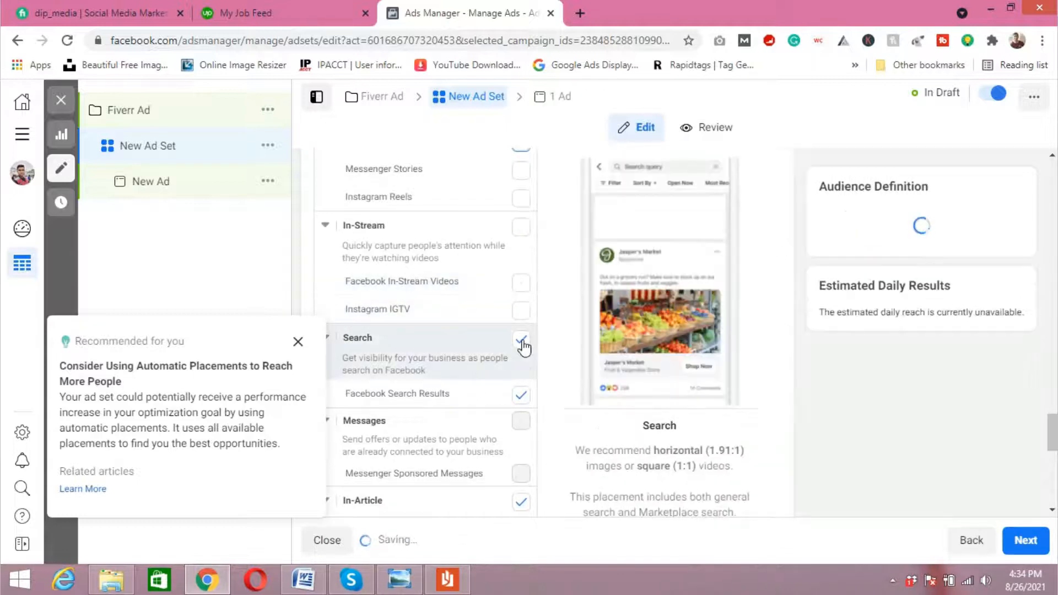
{"action": "left_click", "coordinate": [523, 394]}
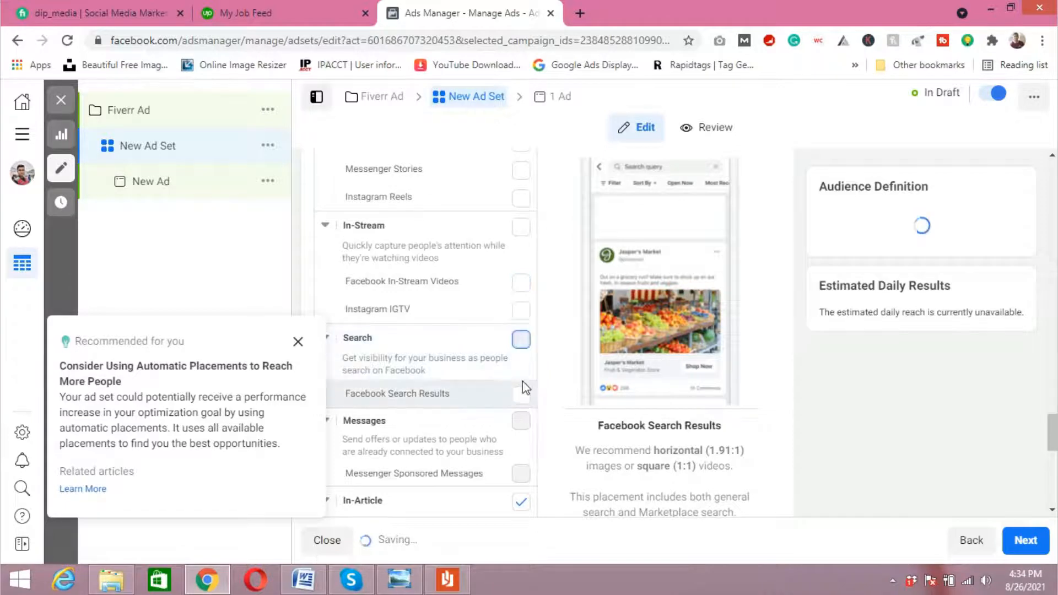
{"action": "scroll", "coordinate": [524, 388], "scroll_direction": "down", "scroll_amount": 2}
{"action": "scroll", "coordinate": [525, 388], "scroll_direction": "down", "scroll_amount": 1}
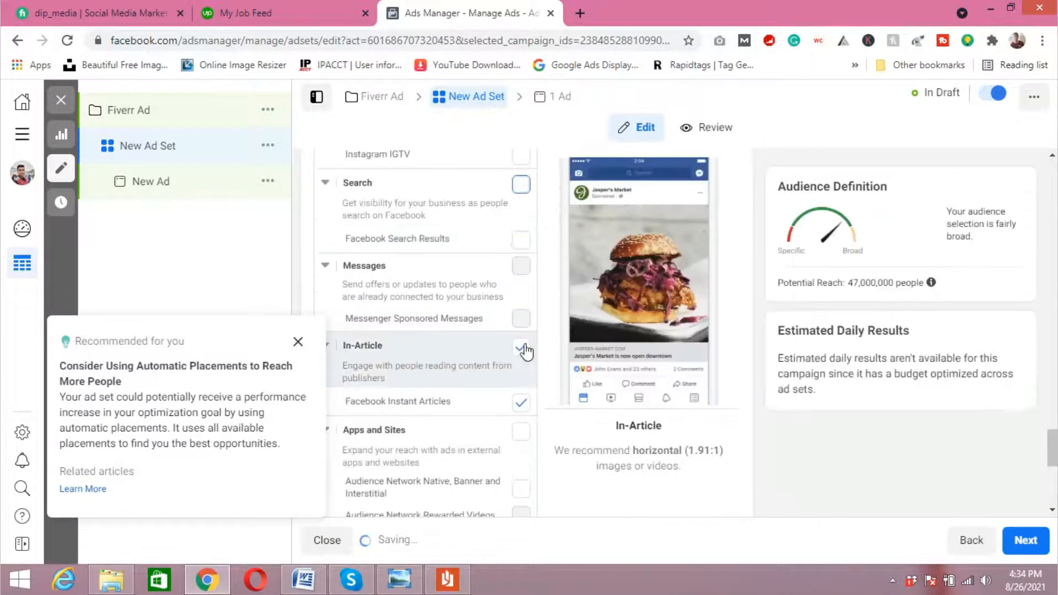
{"action": "scroll", "coordinate": [523, 330], "scroll_direction": "down", "scroll_amount": 2}
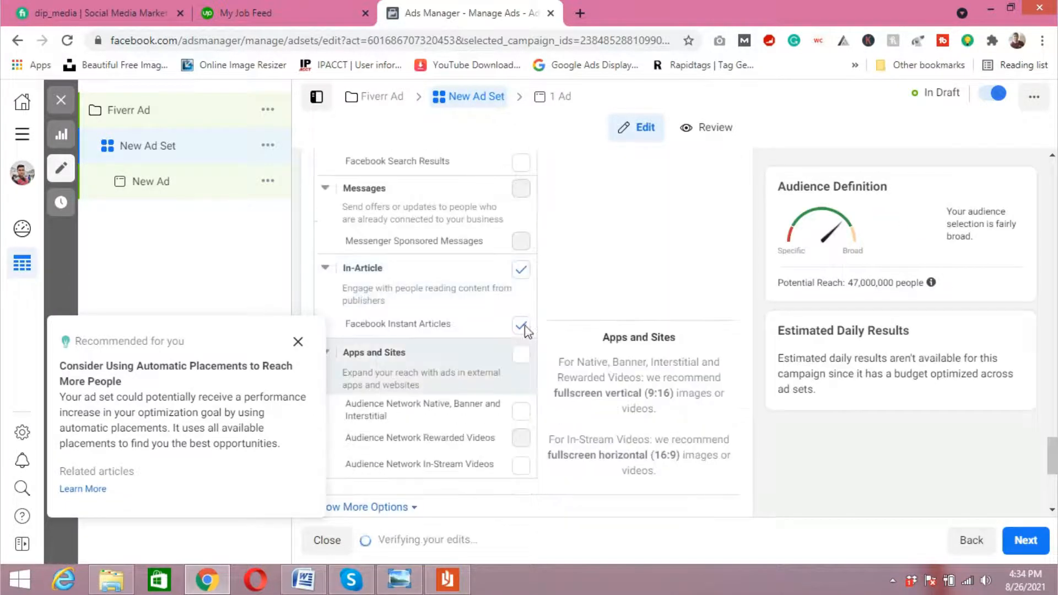
{"action": "left_click", "coordinate": [522, 270]}
{"action": "scroll", "coordinate": [520, 342], "scroll_direction": "down", "scroll_amount": 5}
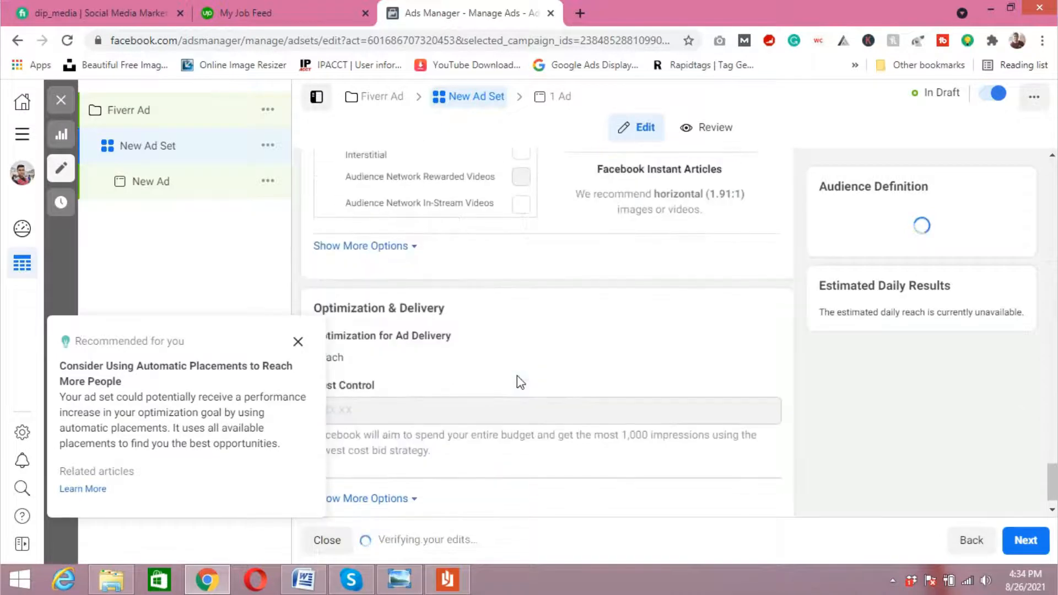
{"action": "left_click", "coordinate": [298, 344]}
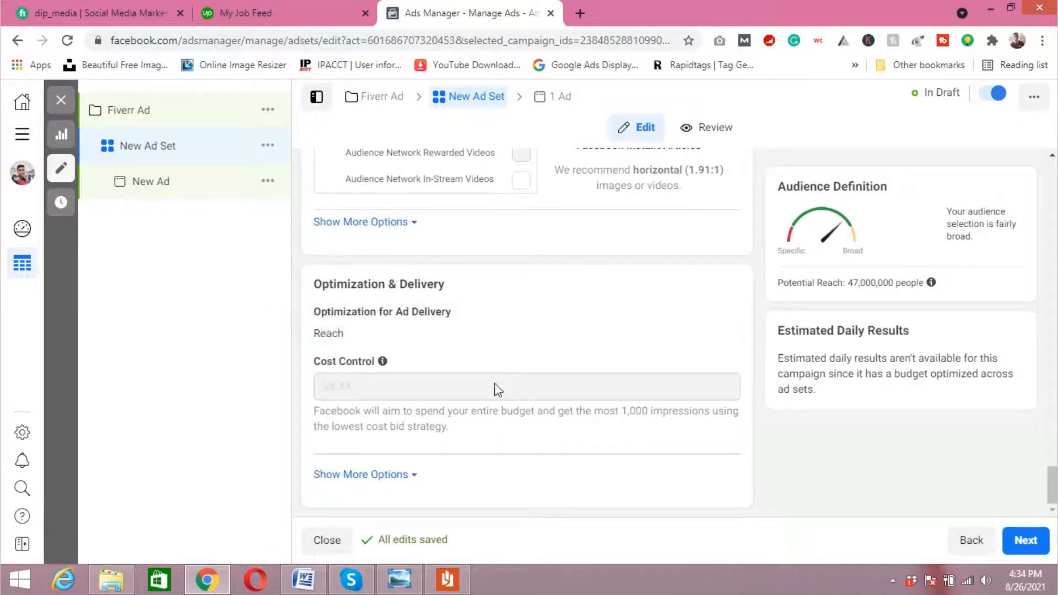
Review the ad set's age, gender, detailed targeting interests and manual placement selections.
{"action": "scroll", "coordinate": [494, 389], "scroll_direction": "up", "scroll_amount": 10}
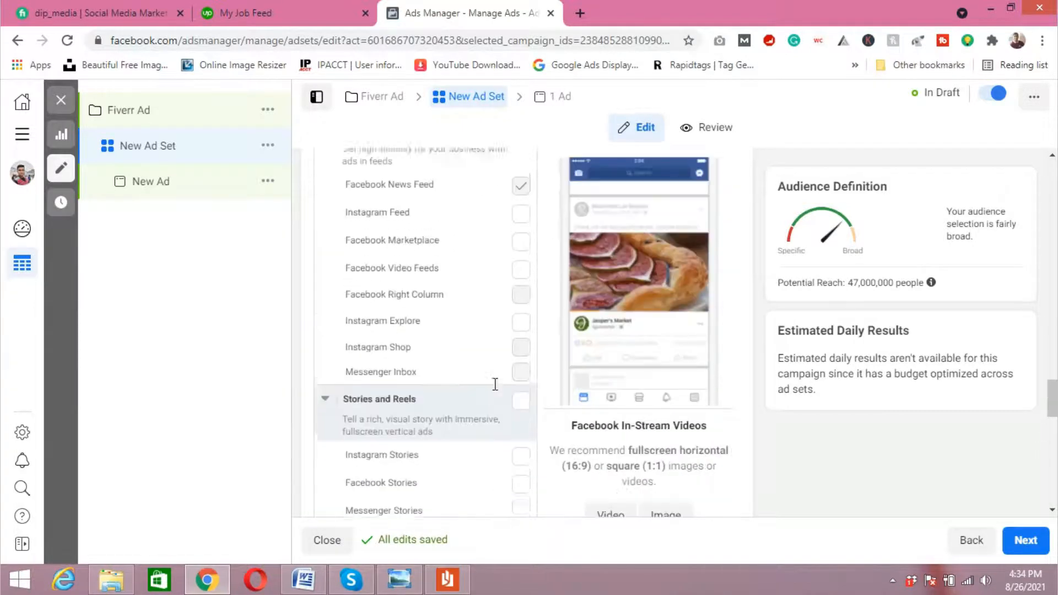
{"action": "scroll", "coordinate": [495, 385], "scroll_direction": "up", "scroll_amount": 10}
{"action": "scroll", "coordinate": [494, 384], "scroll_direction": "down", "scroll_amount": 4}
{"action": "scroll", "coordinate": [493, 384], "scroll_direction": "up", "scroll_amount": 4}
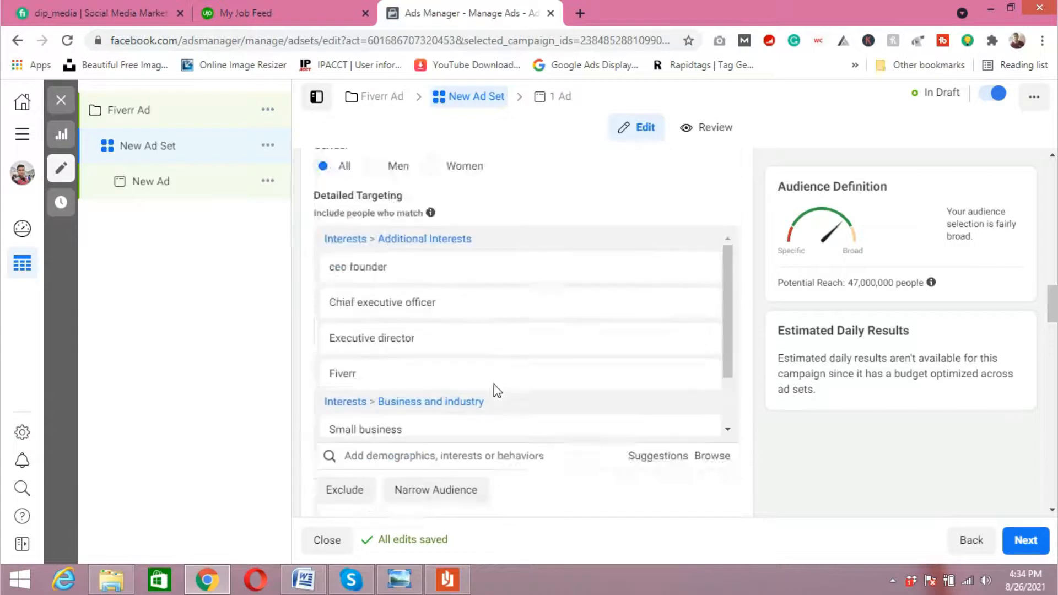
{"action": "scroll", "coordinate": [494, 385], "scroll_direction": "up", "scroll_amount": 3}
{"action": "scroll", "coordinate": [496, 389], "scroll_direction": "down", "scroll_amount": 2}
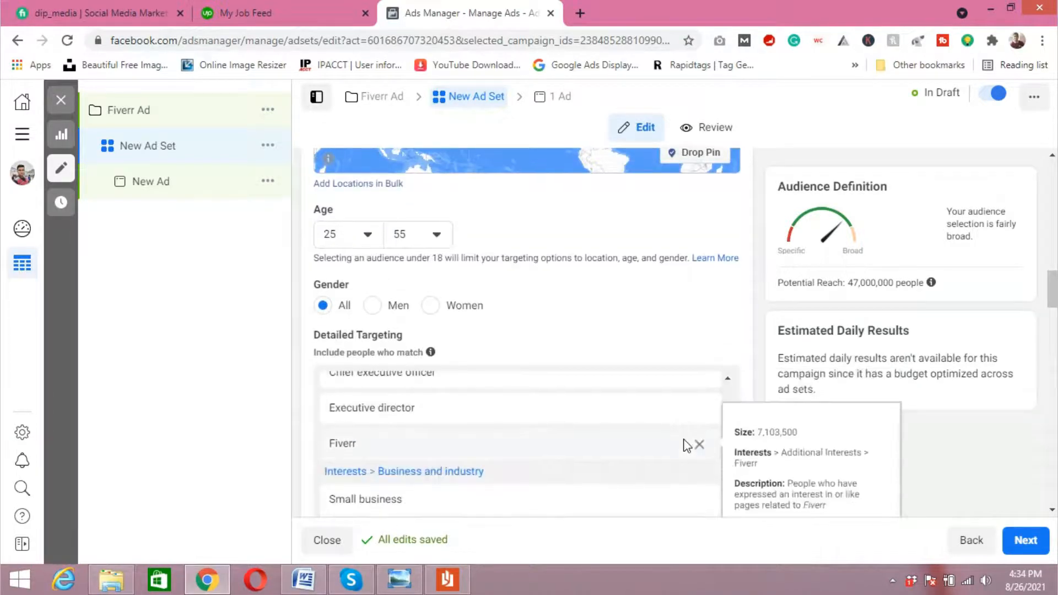
{"action": "scroll", "coordinate": [621, 394], "scroll_direction": "down", "scroll_amount": 1}
{"action": "scroll", "coordinate": [570, 355], "scroll_direction": "down", "scroll_amount": 1}
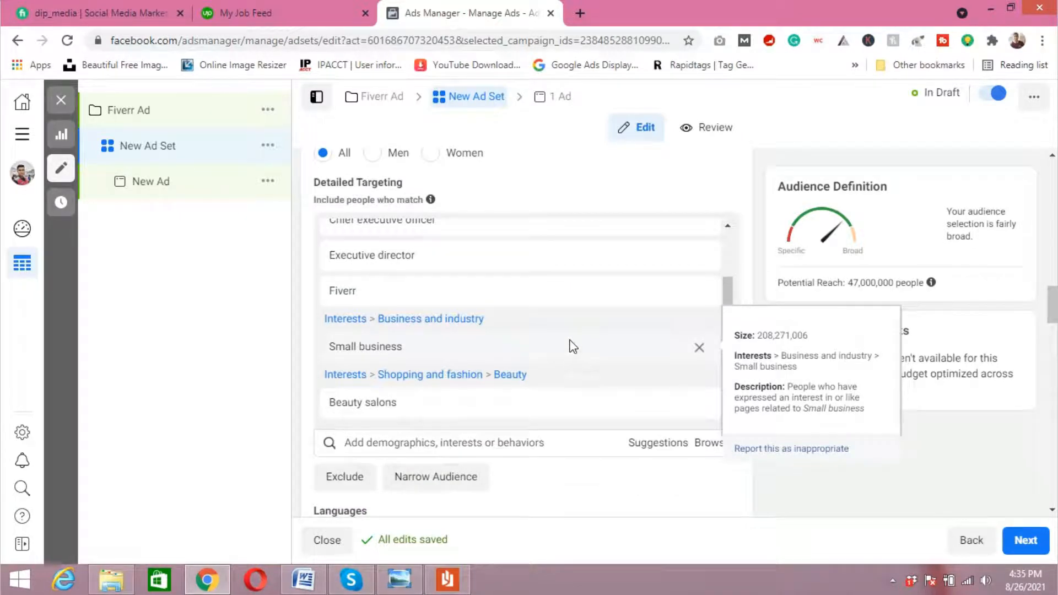
{"action": "scroll", "coordinate": [570, 355], "scroll_direction": "up", "scroll_amount": 1}
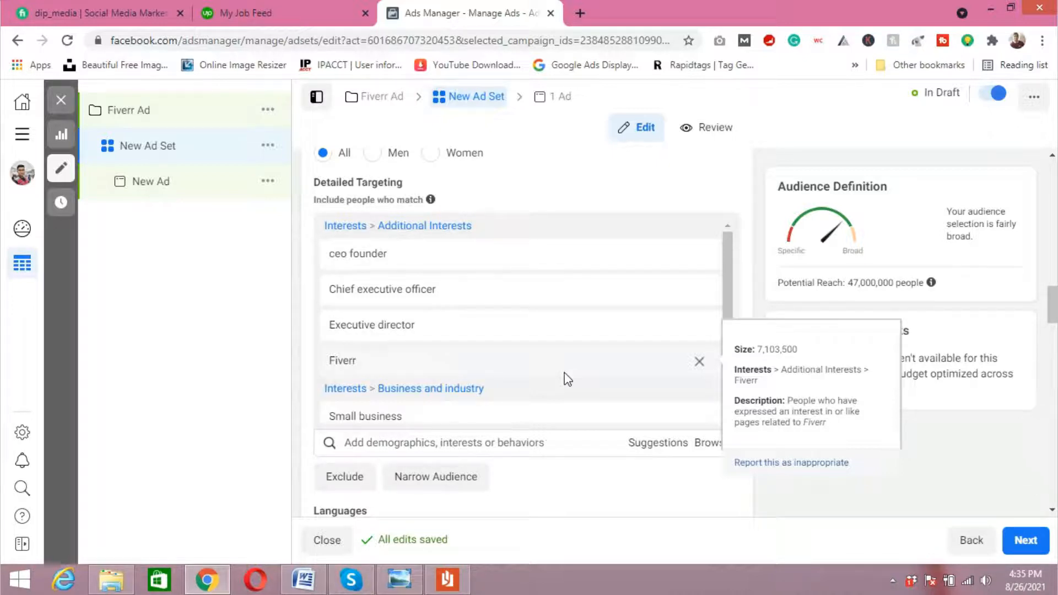
{"action": "scroll", "coordinate": [614, 414], "scroll_direction": "down", "scroll_amount": 1}
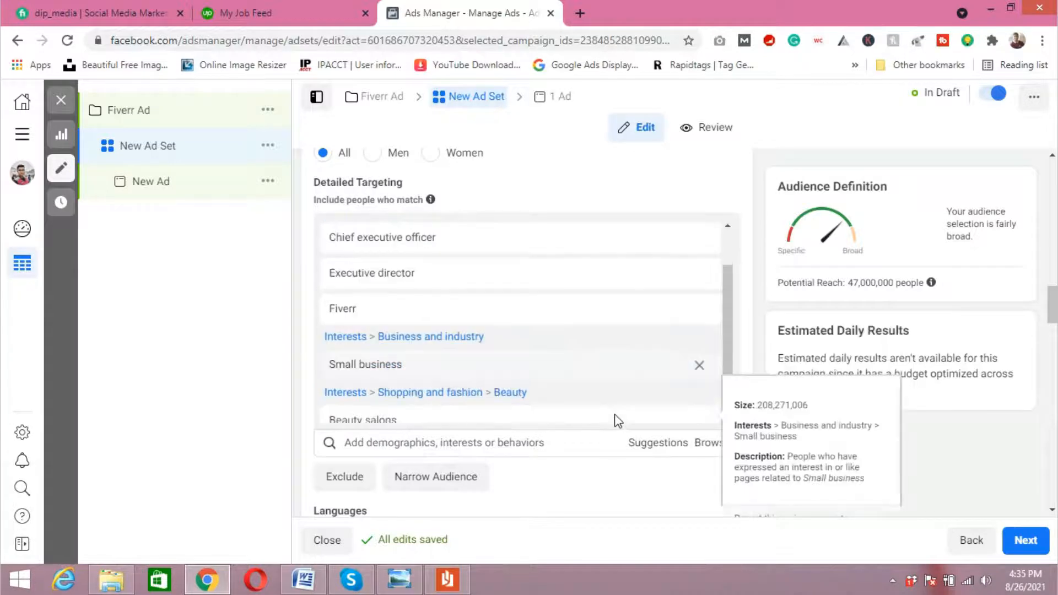
{"action": "scroll", "coordinate": [726, 481], "scroll_direction": "down", "scroll_amount": 3}
{"action": "scroll", "coordinate": [696, 463], "scroll_direction": "down", "scroll_amount": 8}
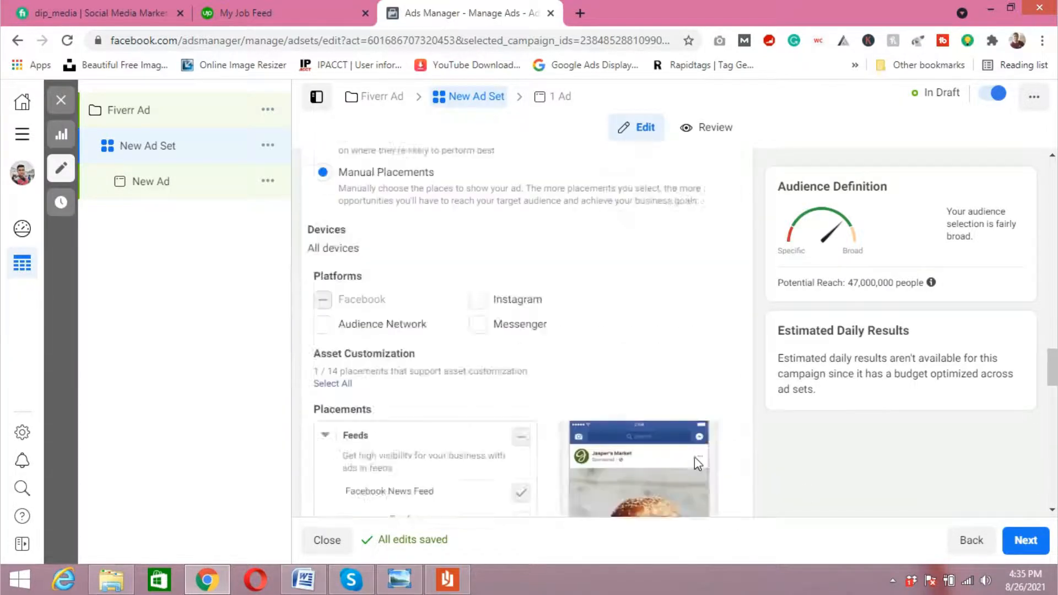
Continue to the ad level and look through the ad's identity, setup and format options.
{"action": "left_click", "coordinate": [1035, 544]}
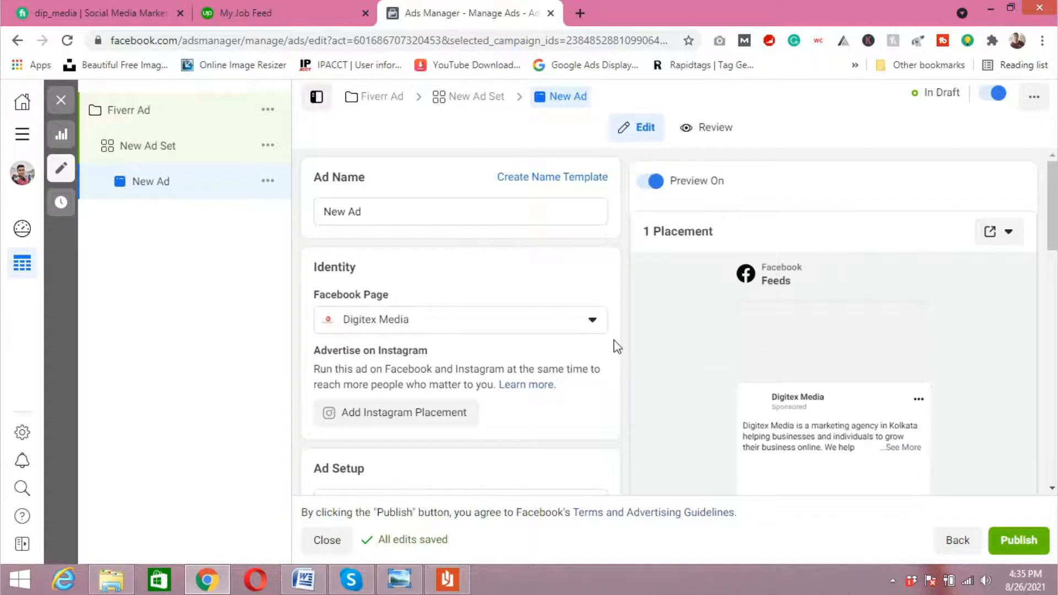
{"action": "scroll", "coordinate": [530, 296], "scroll_direction": "down", "scroll_amount": 4}
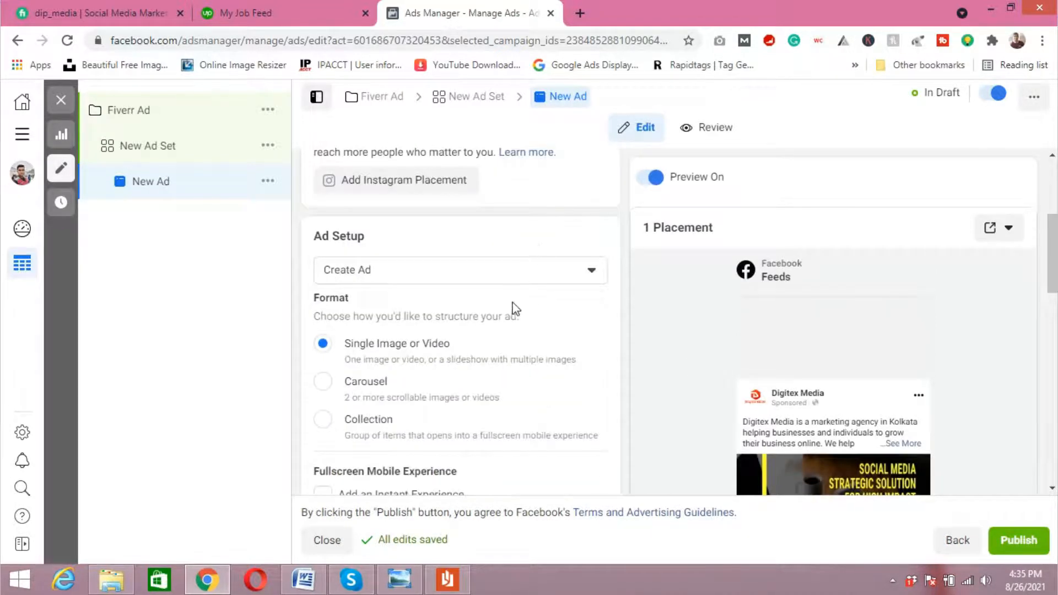
{"action": "scroll", "coordinate": [511, 311], "scroll_direction": "down", "scroll_amount": 3}
{"action": "scroll", "coordinate": [514, 302], "scroll_direction": "up", "scroll_amount": 1}
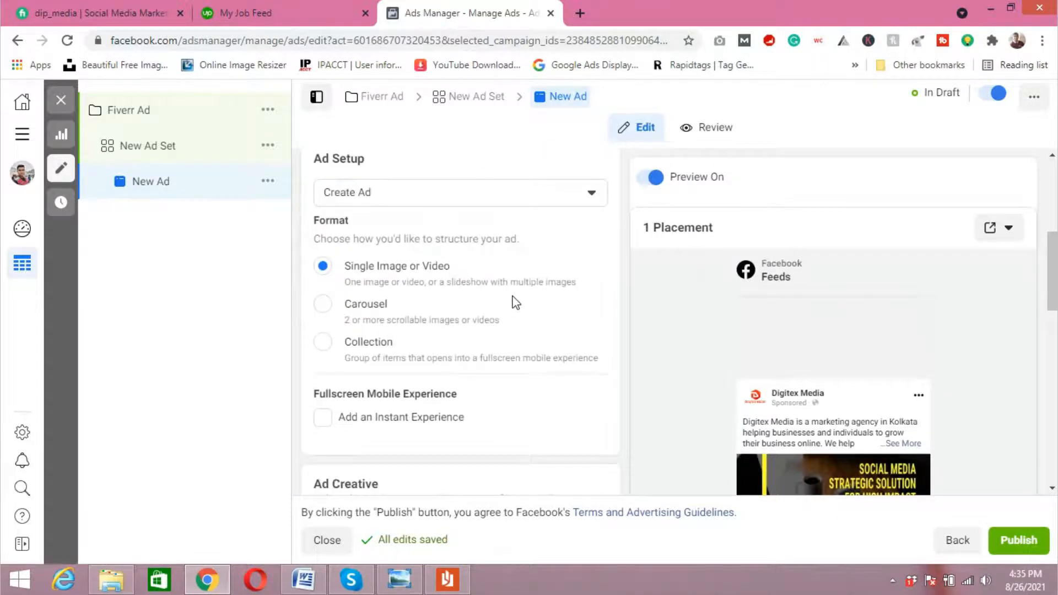
{"action": "scroll", "coordinate": [515, 303], "scroll_direction": "up", "scroll_amount": 1}
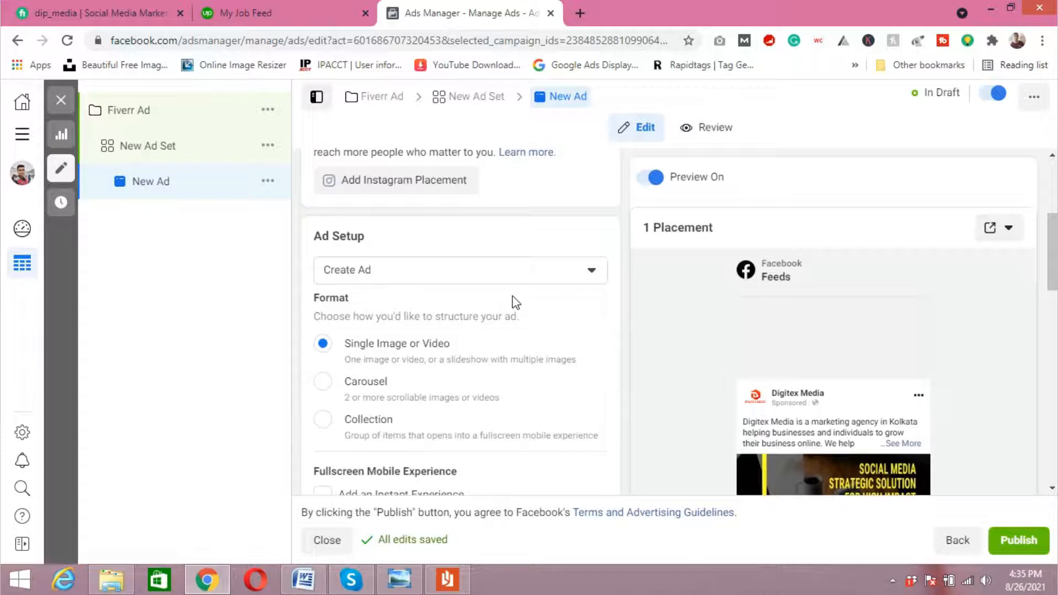
Look through the ad's identity, setup, format, creative, primary text, languages and tracking sections.
{"action": "scroll", "coordinate": [515, 302], "scroll_direction": "up", "scroll_amount": 3}
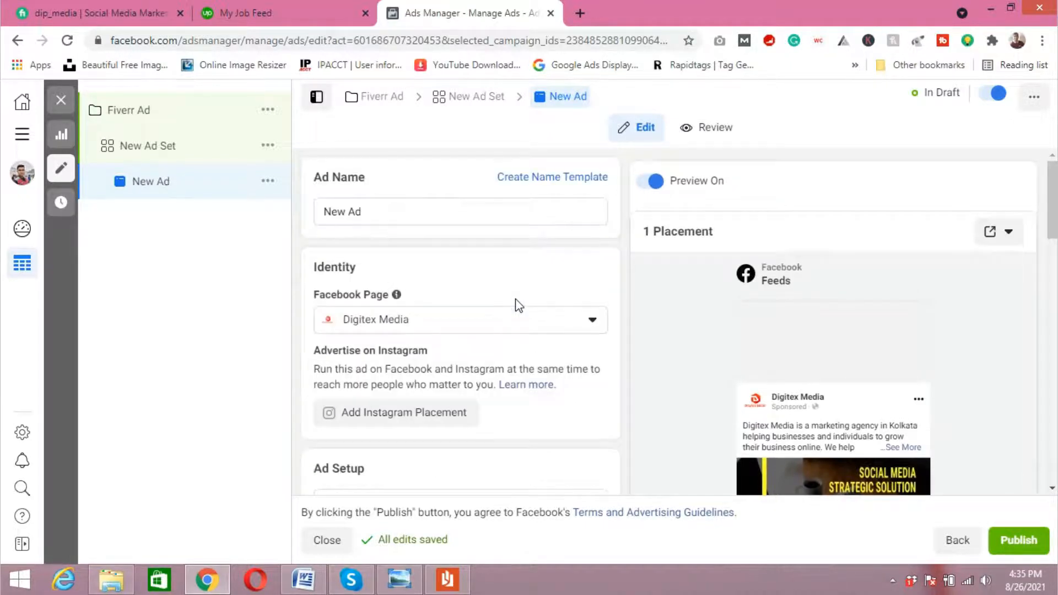
{"action": "scroll", "coordinate": [518, 305], "scroll_direction": "down", "scroll_amount": 1}
{"action": "scroll", "coordinate": [518, 305], "scroll_direction": "down", "scroll_amount": 2}
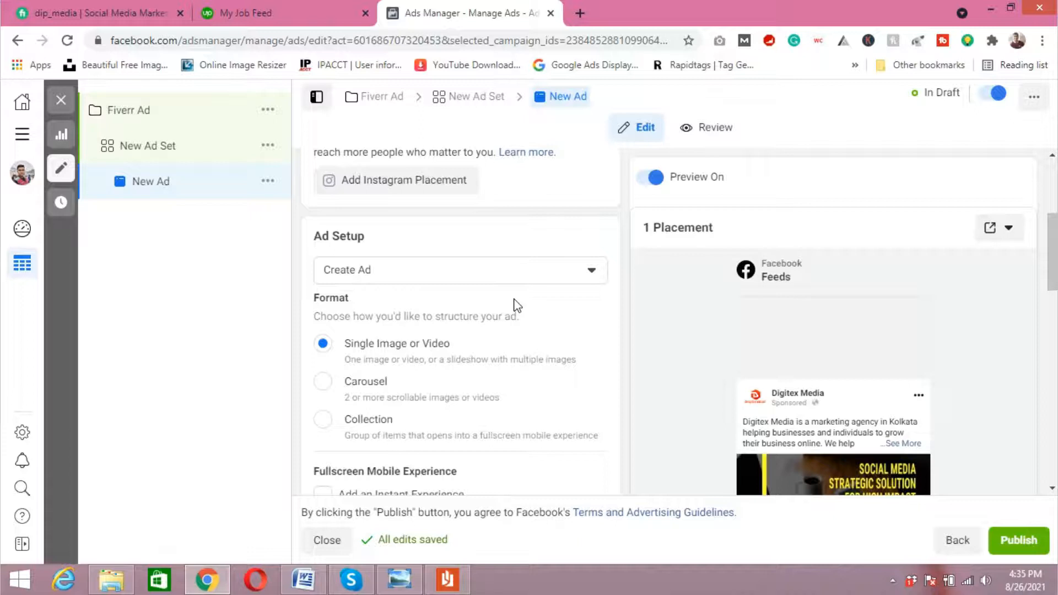
{"action": "scroll", "coordinate": [541, 297], "scroll_direction": "down", "scroll_amount": 2}
{"action": "scroll", "coordinate": [612, 341], "scroll_direction": "down", "scroll_amount": 6}
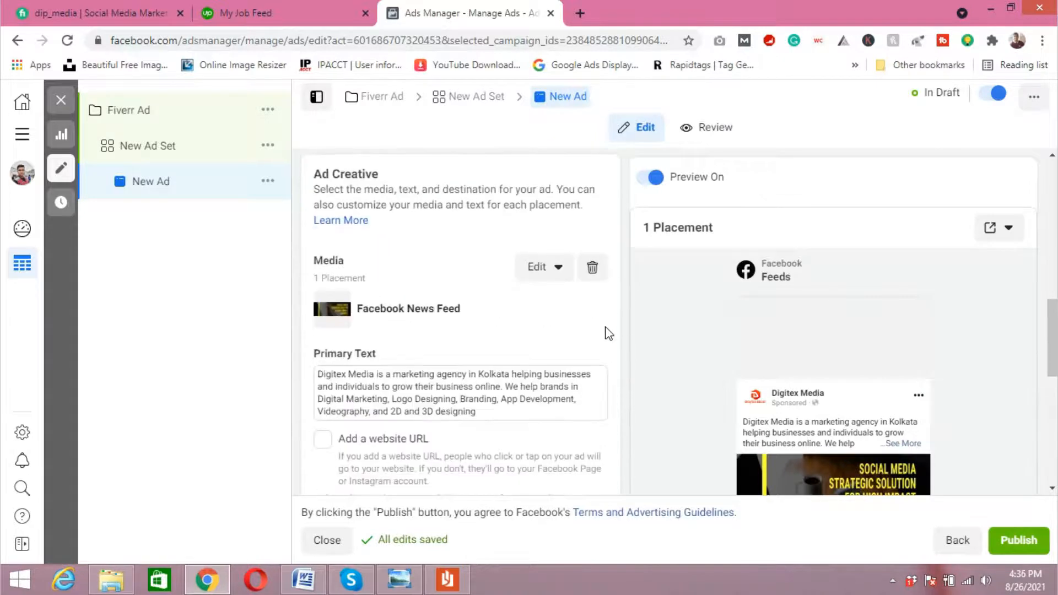
{"action": "scroll", "coordinate": [608, 325], "scroll_direction": "up", "scroll_amount": 5}
{"action": "scroll", "coordinate": [606, 324], "scroll_direction": "up", "scroll_amount": 4}
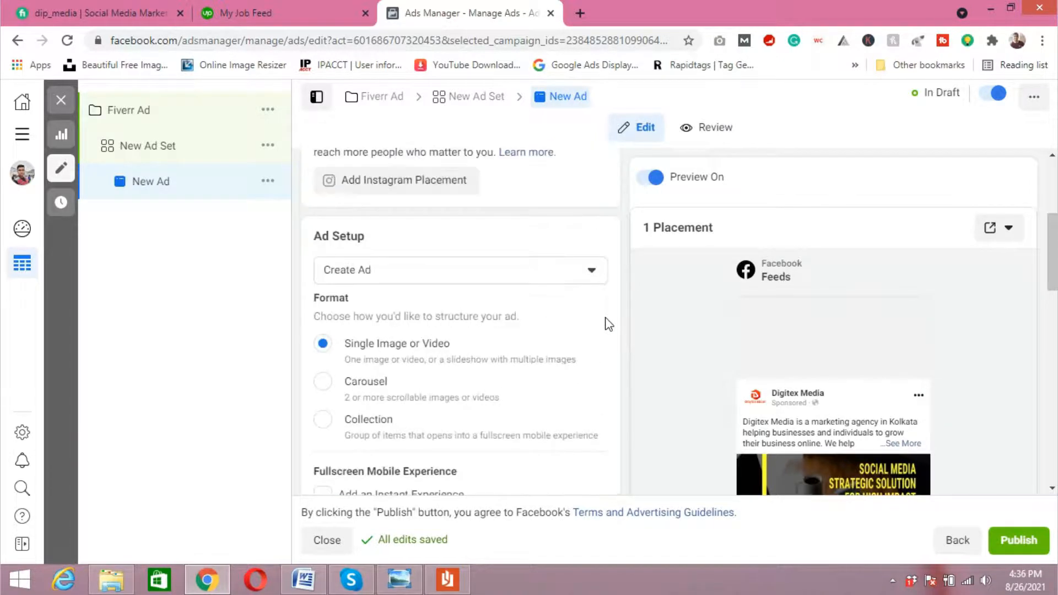
{"action": "scroll", "coordinate": [567, 315], "scroll_direction": "down", "scroll_amount": 2}
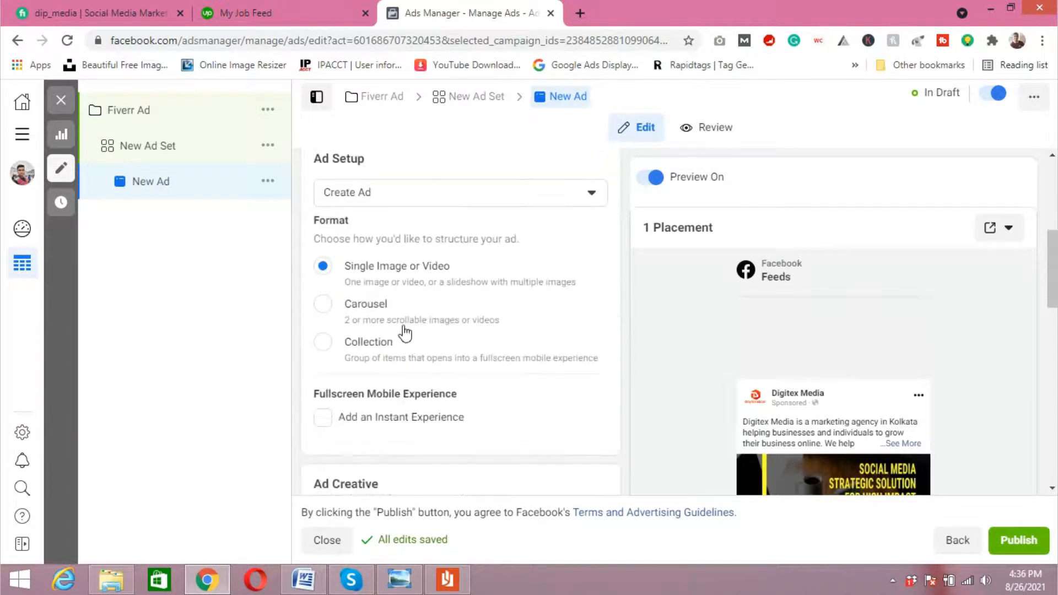
{"action": "scroll", "coordinate": [371, 276], "scroll_direction": "down", "scroll_amount": 2}
{"action": "scroll", "coordinate": [371, 276], "scroll_direction": "down", "scroll_amount": 3}
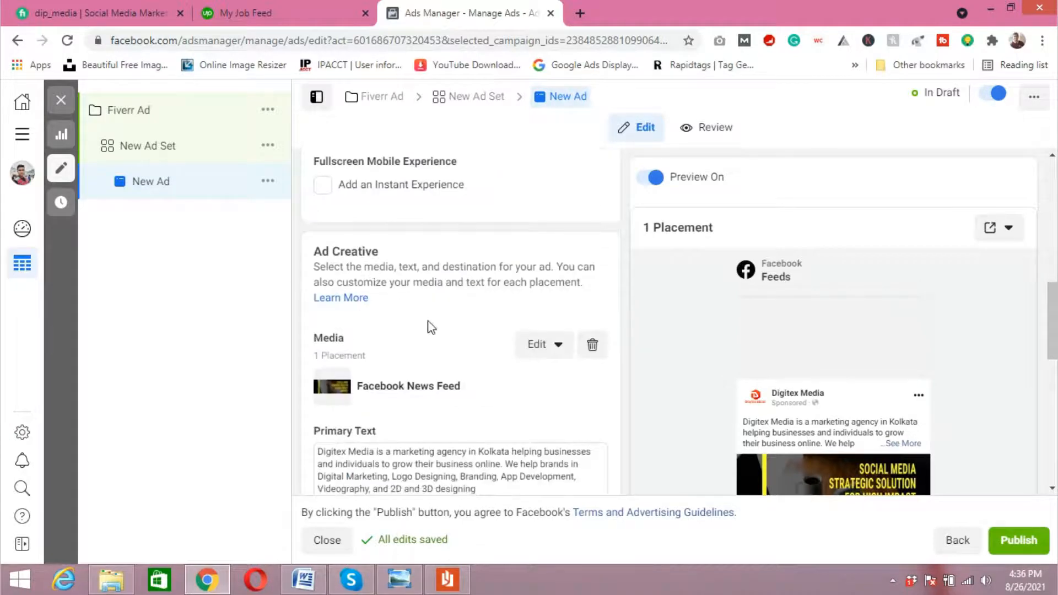
{"action": "scroll", "coordinate": [449, 331], "scroll_direction": "down", "scroll_amount": 2}
{"action": "scroll", "coordinate": [449, 330], "scroll_direction": "down", "scroll_amount": 2}
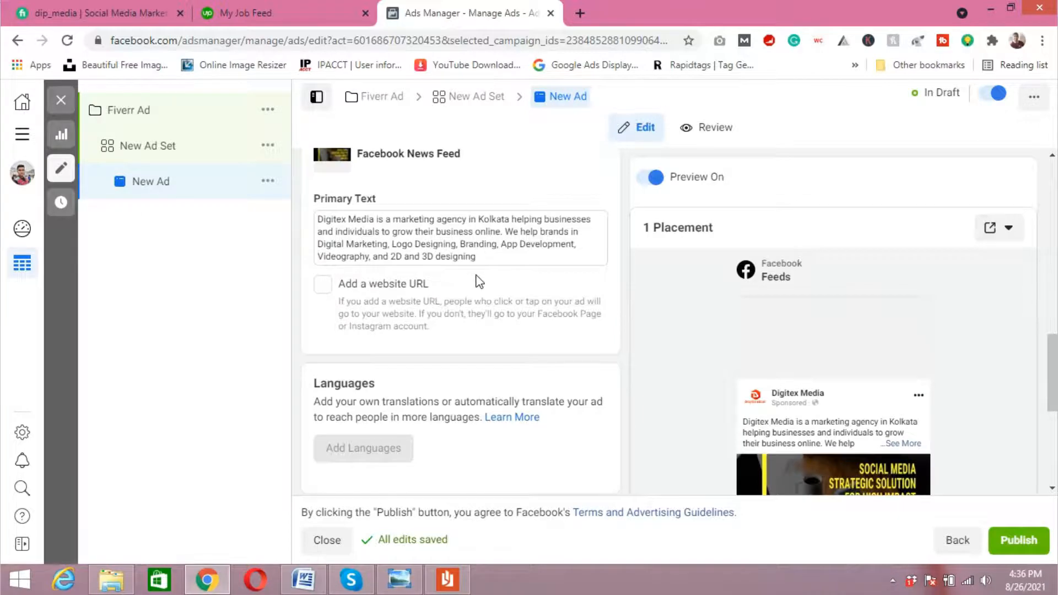
{"action": "scroll", "coordinate": [479, 282], "scroll_direction": "down", "scroll_amount": 3}
Delete the existing Facebook News Feed media from the ad creative.
{"action": "scroll", "coordinate": [479, 282], "scroll_direction": "up", "scroll_amount": 5}
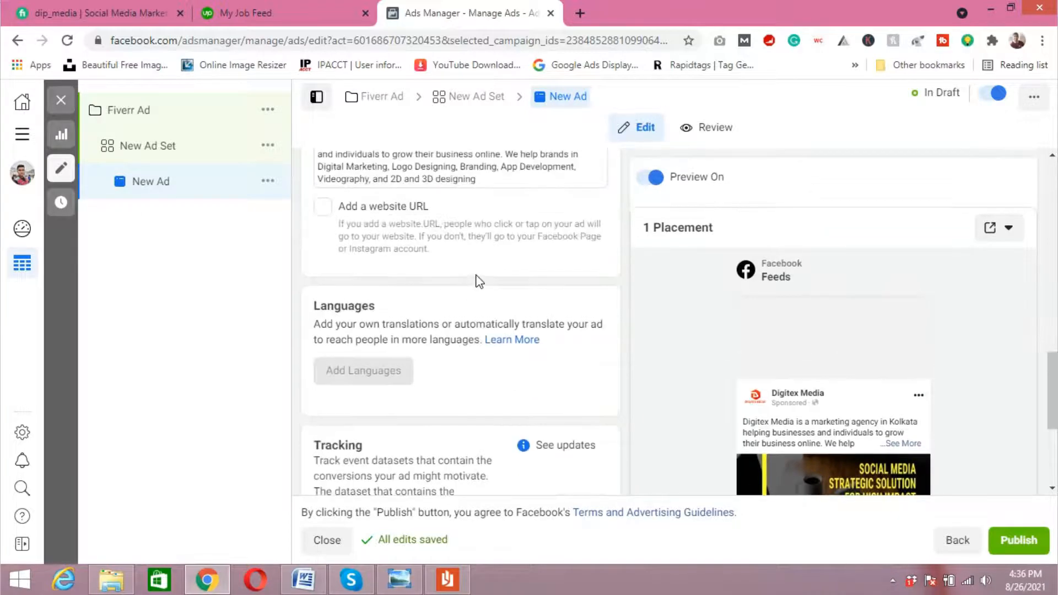
{"action": "scroll", "coordinate": [477, 280], "scroll_direction": "up", "scroll_amount": 2}
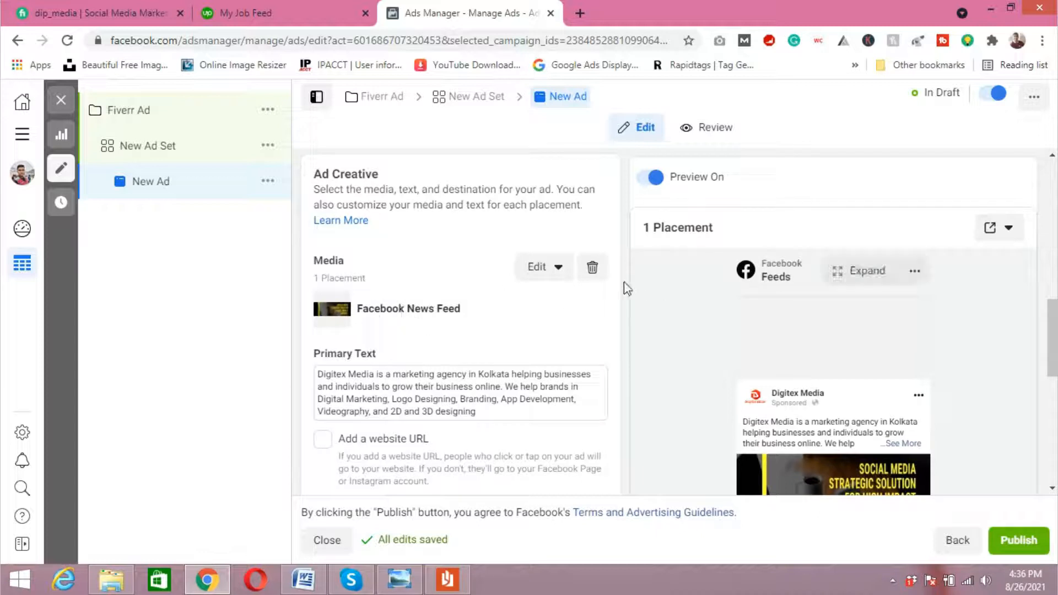
{"action": "left_click", "coordinate": [592, 271]}
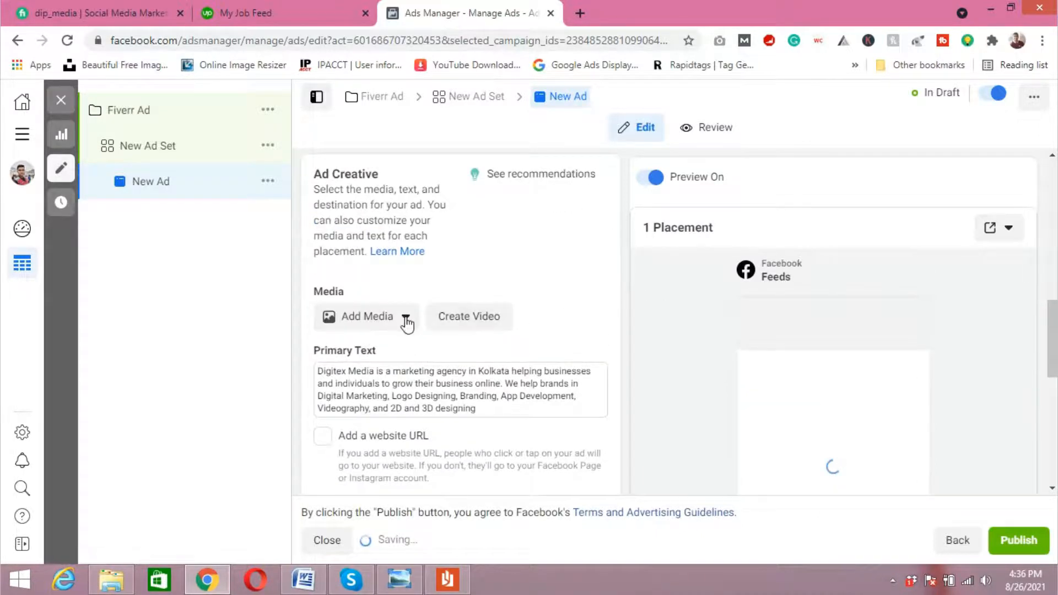
Upload the image "Green Picture Framed Live Talk Static LinkedIn Post (1)" from the Downloads folder to the ad's media library.
{"action": "left_click", "coordinate": [406, 323]}
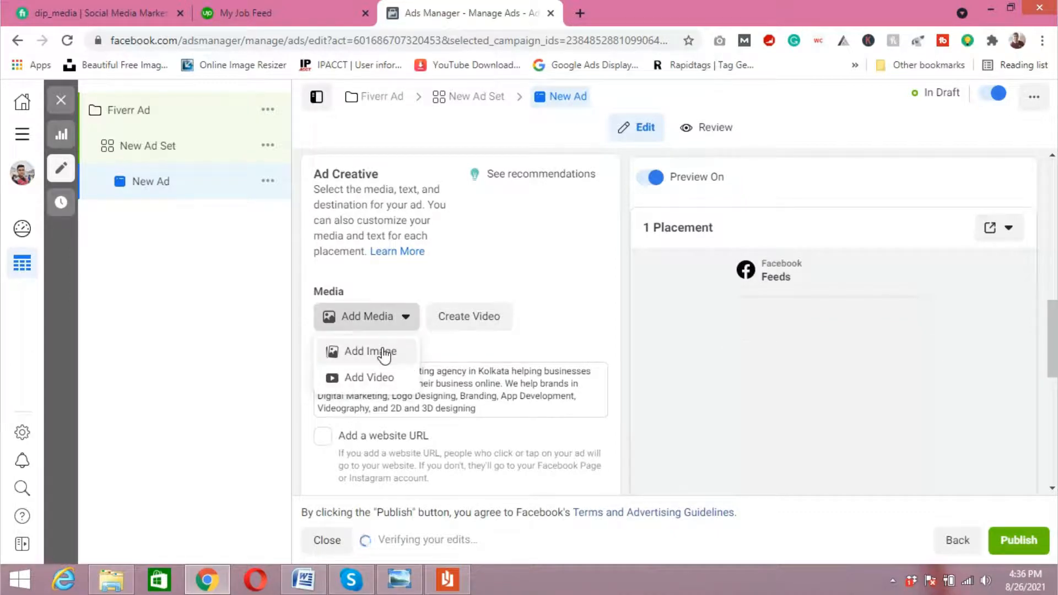
{"action": "left_click", "coordinate": [389, 350]}
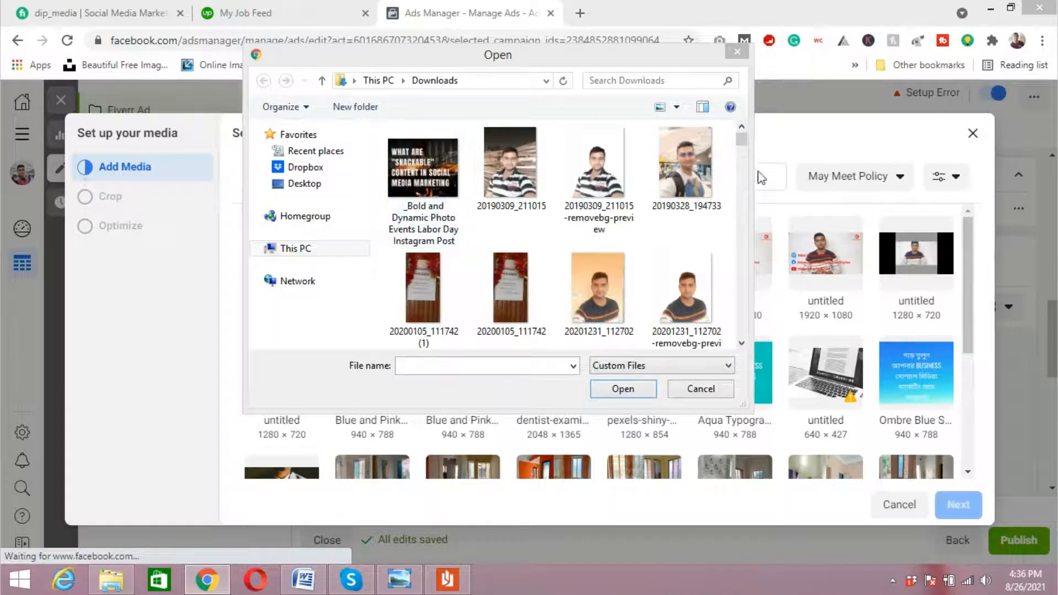
{"action": "left_click_drag", "start_coordinate": [741, 145], "coordinate": [754, 206]}
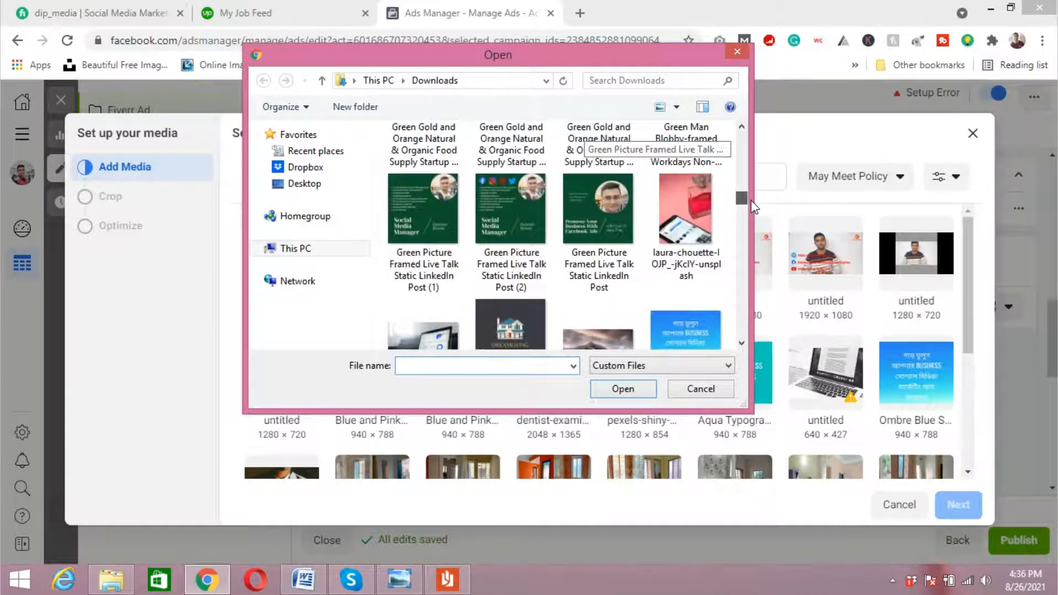
{"action": "left_click", "coordinate": [436, 201]}
{"action": "left_click", "coordinate": [623, 389]}
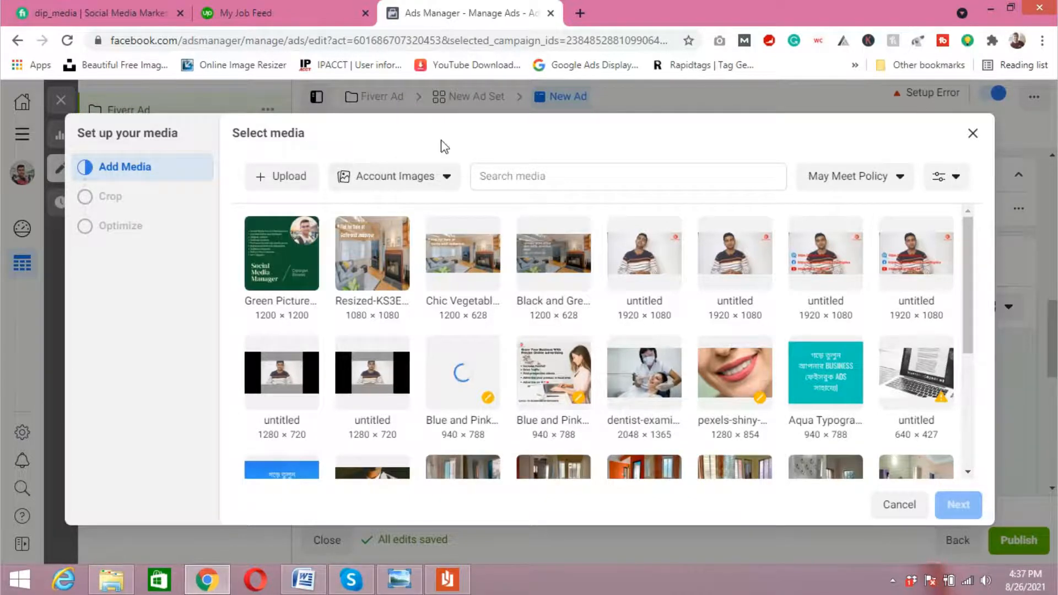
Use the uploaded green Social Media Manager image as the ad media, keeping the Original crop for Feeds.
{"action": "left_click", "coordinate": [294, 252]}
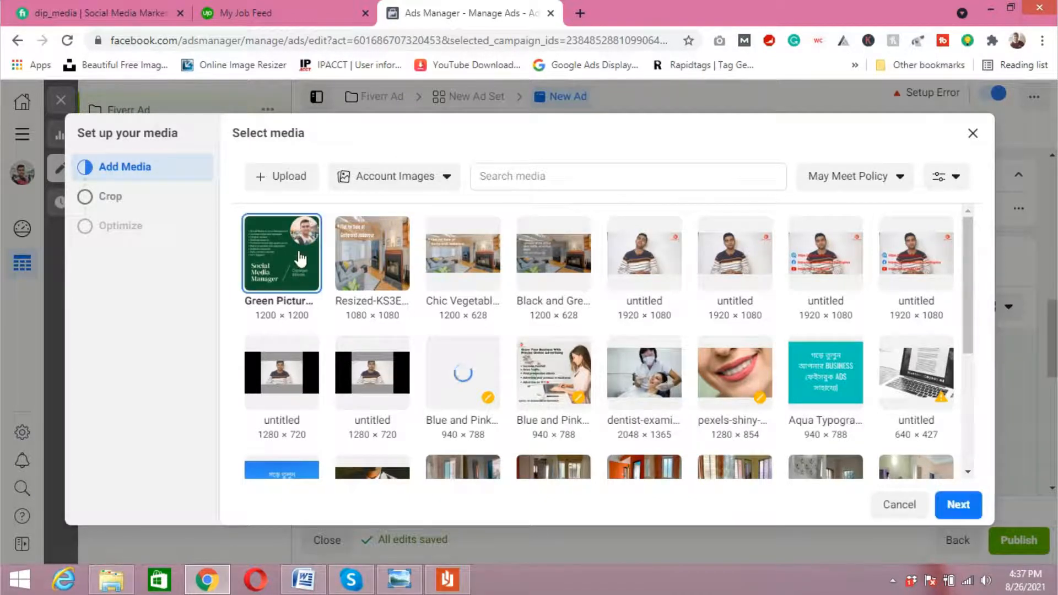
{"action": "left_click", "coordinate": [957, 504]}
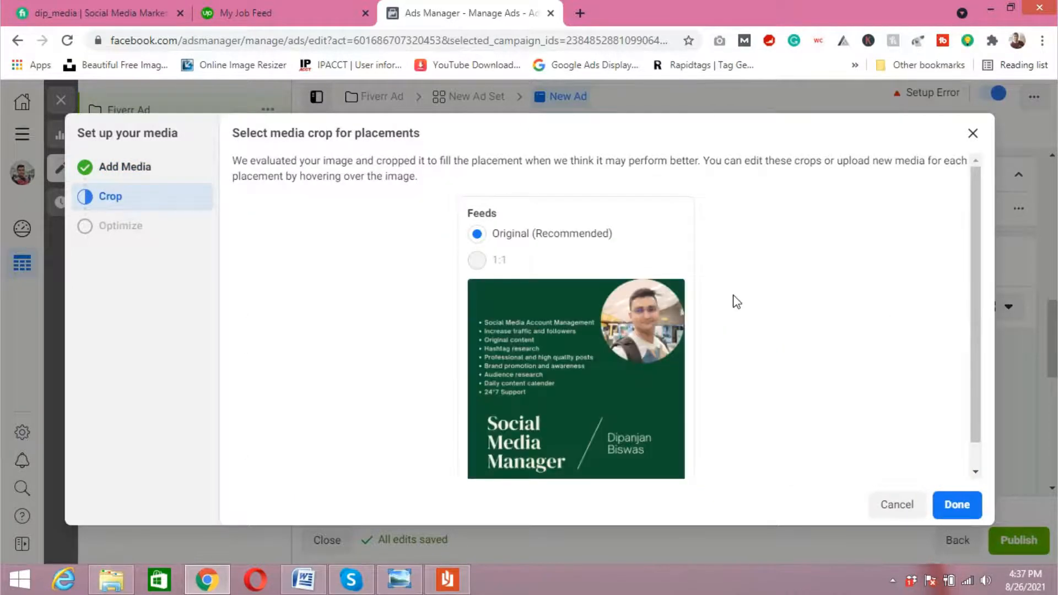
{"action": "scroll", "coordinate": [694, 368], "scroll_direction": "down", "scroll_amount": 1}
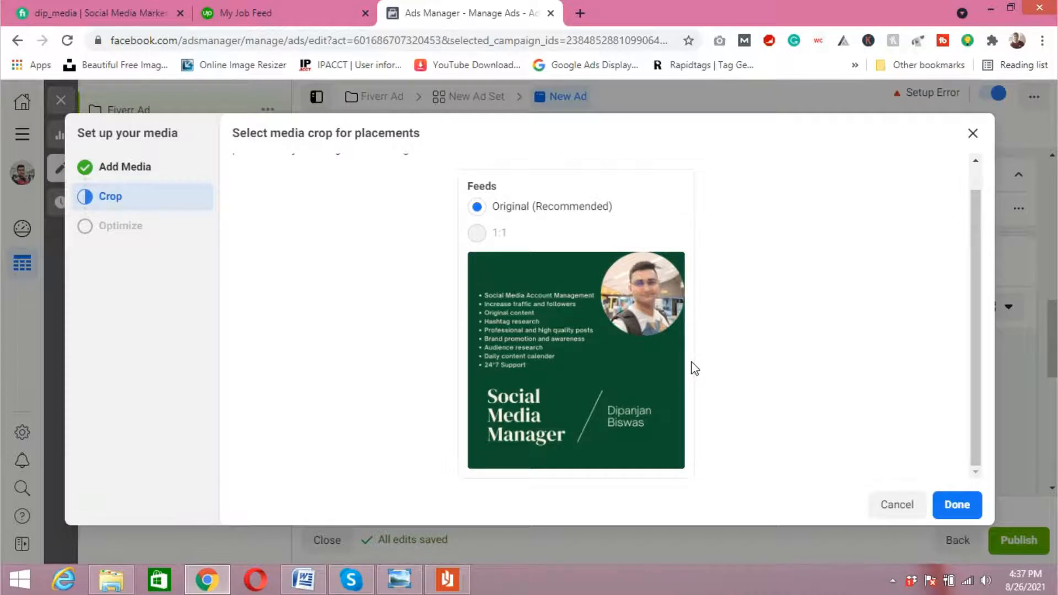
{"action": "mouse_move", "coordinate": [535, 331]}
{"action": "left_click", "coordinate": [973, 508]}
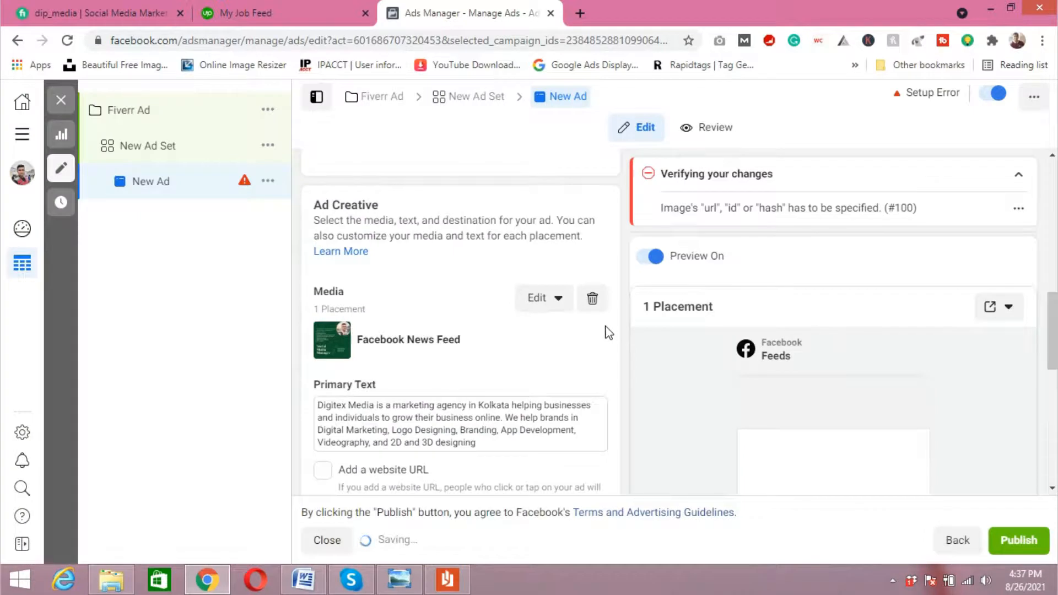
Replace the ad's primary text with "For Social Media Marketing Service please click the link provided".
{"action": "scroll", "coordinate": [499, 444], "scroll_direction": "down", "scroll_amount": 3}
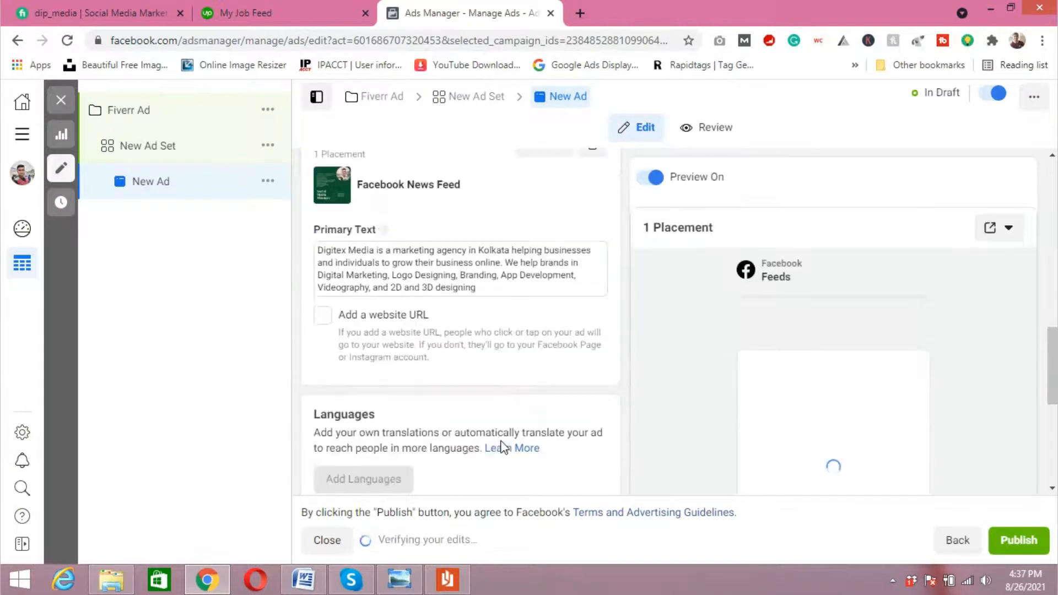
{"action": "left_click", "coordinate": [498, 287]}
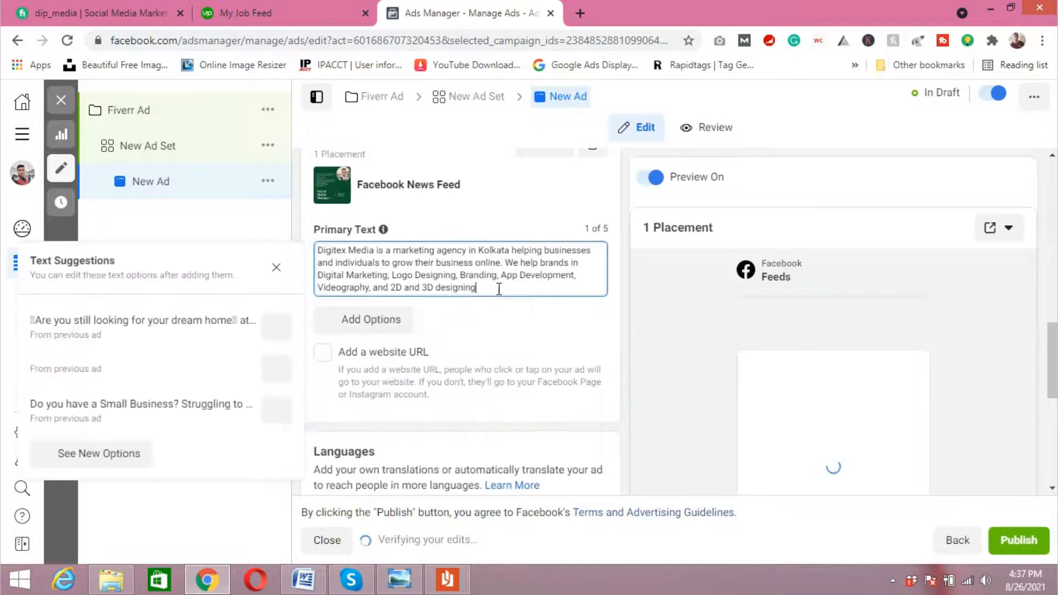
{"action": "key", "text": "ctrl+a"}
{"action": "key", "text": "BackSpace"}
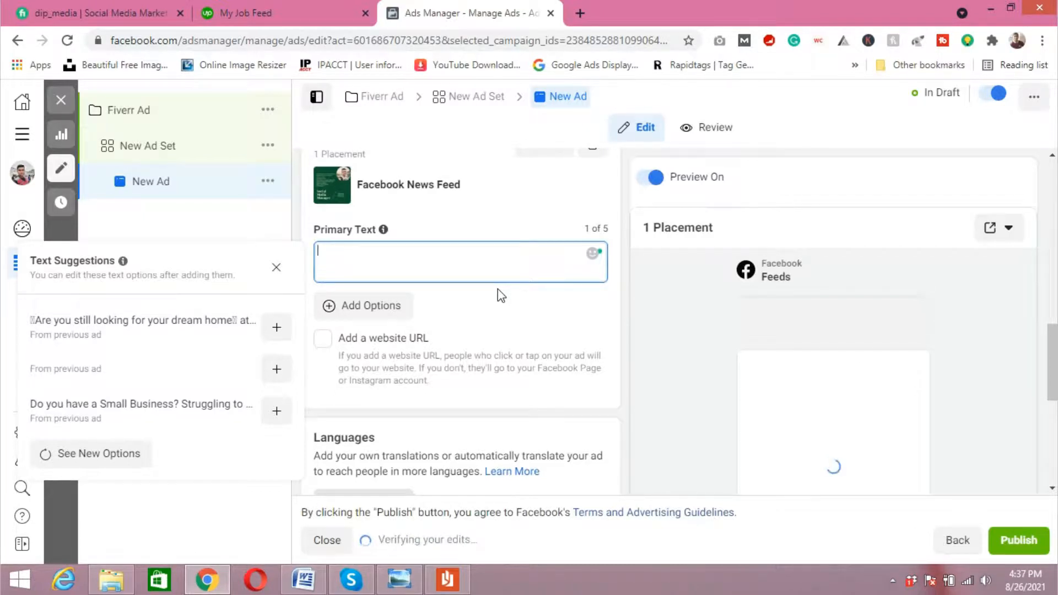
{"action": "type", "text": "or Social "}
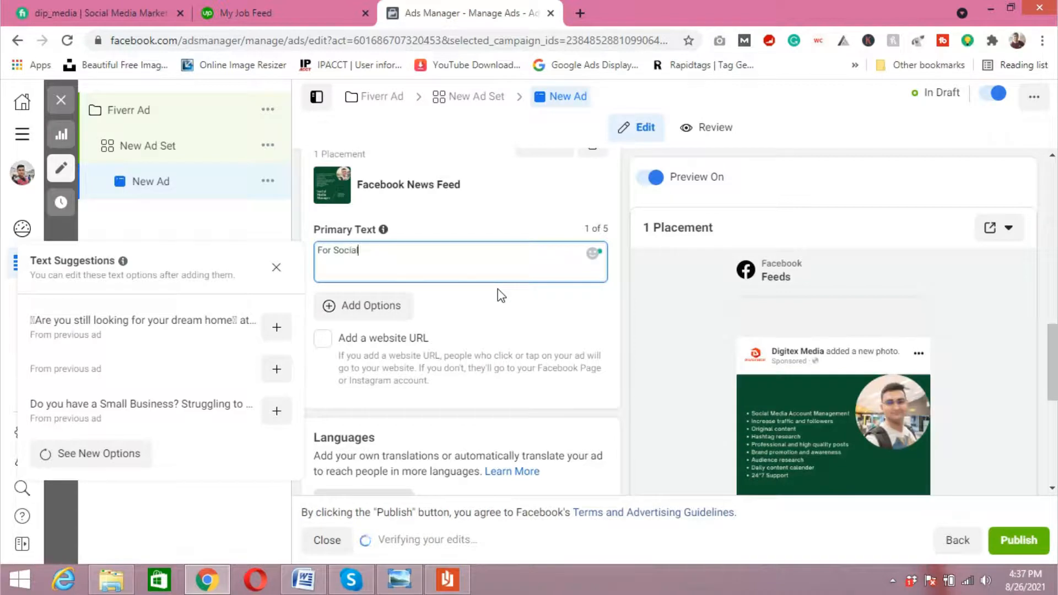
{"action": "type", "text": "Media "}
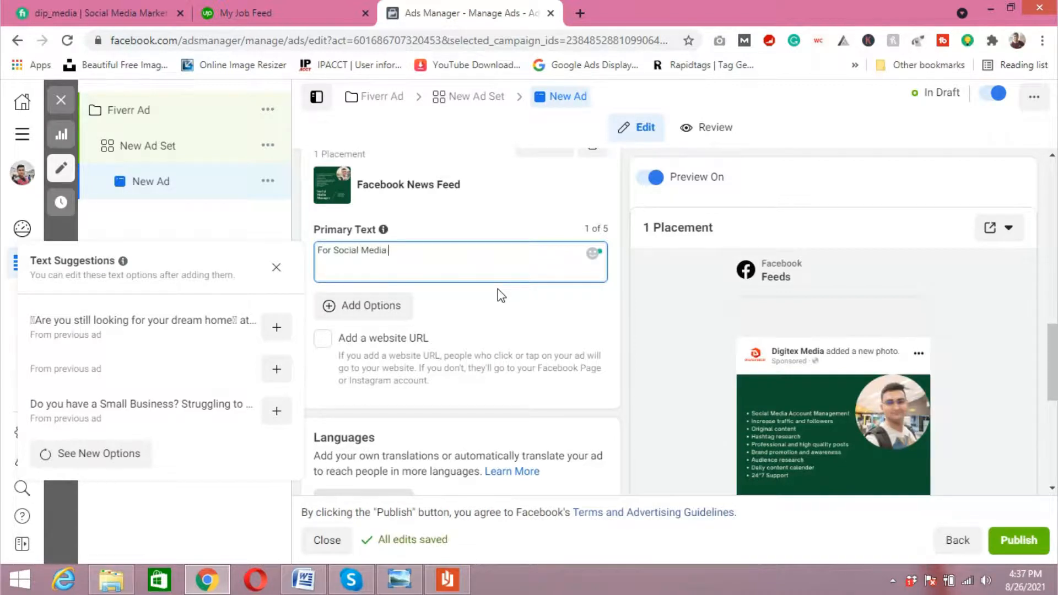
{"action": "type", "text": "Marketing Service plea"}
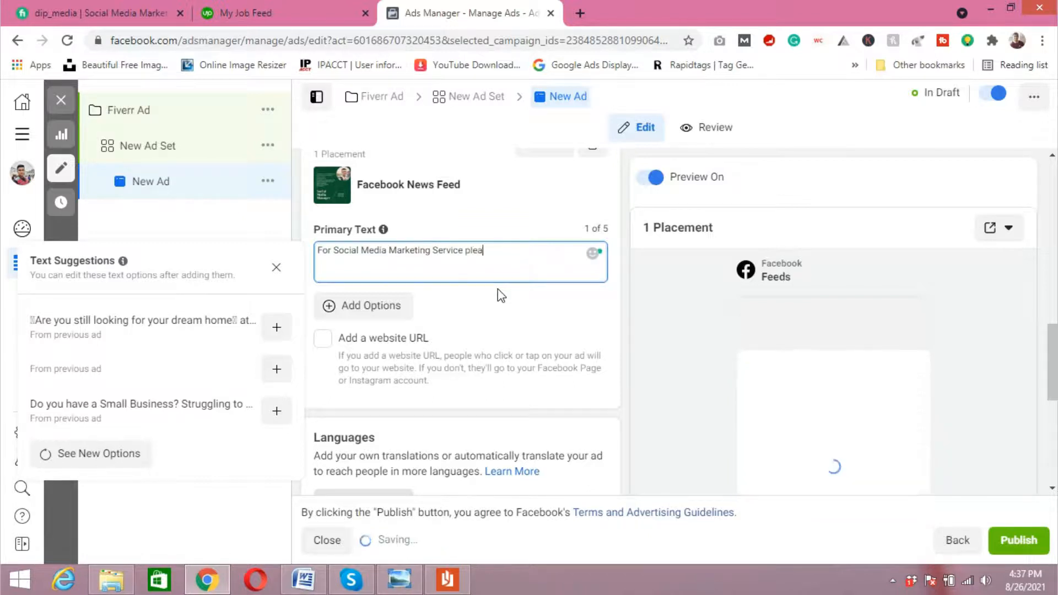
{"action": "type", "text": "se contact m"}
{"action": "key", "text": "BackSpace"}
{"action": "key", "text": "BackSpace"}
{"action": "key", "text": "BackSpace"}
{"action": "key", "text": "BackSpace"}
{"action": "key", "text": "BackSpace"}
{"action": "key", "text": "BackSpace"}
{"action": "key", "text": "BackSpace"}
{"action": "key", "text": "BackSpace"}
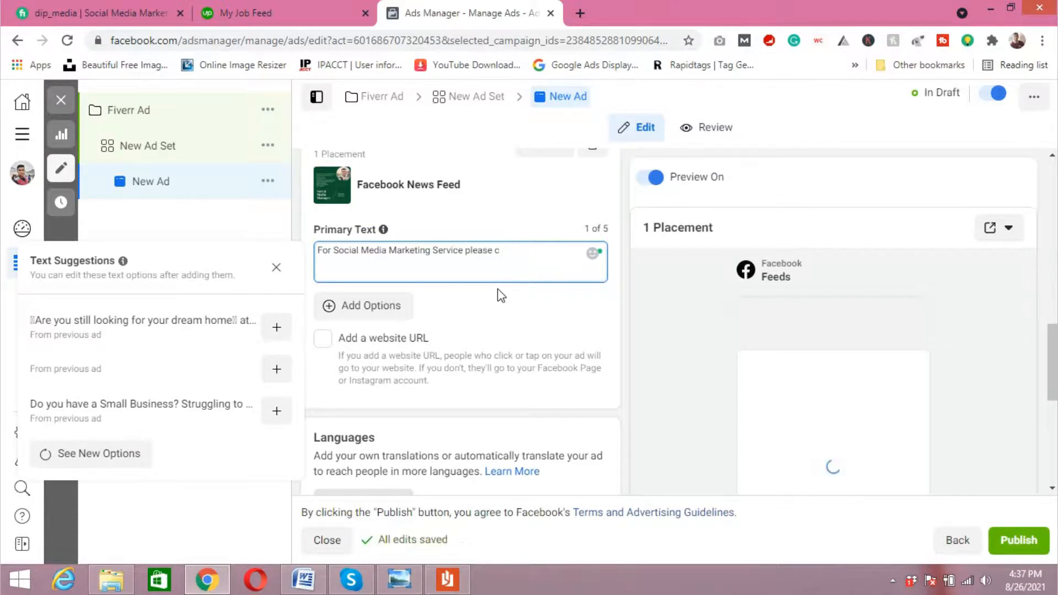
{"action": "key", "text": "BackSpace"}
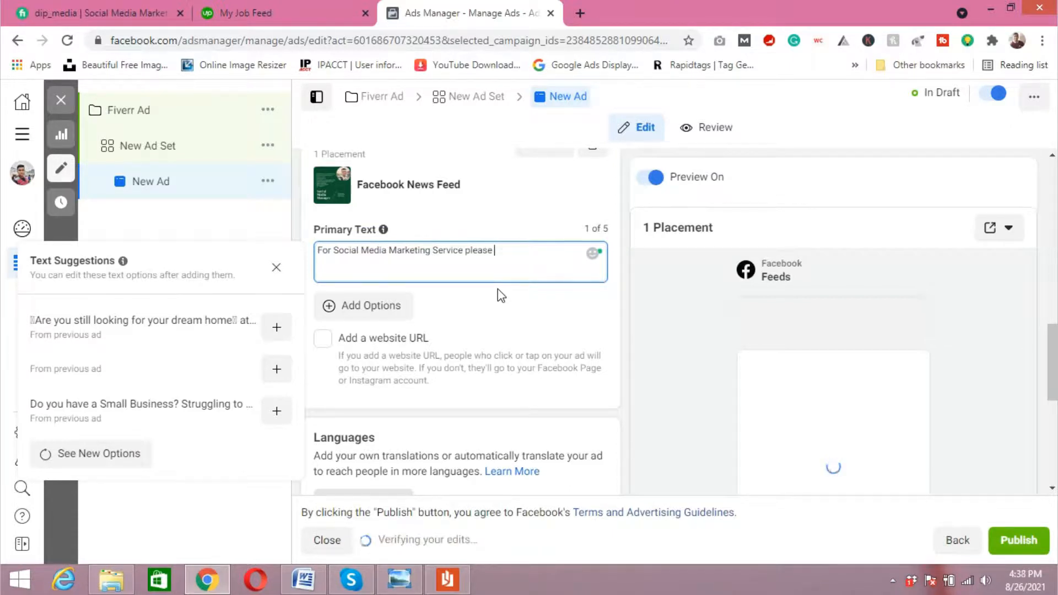
{"action": "type", "text": "click the link pro"}
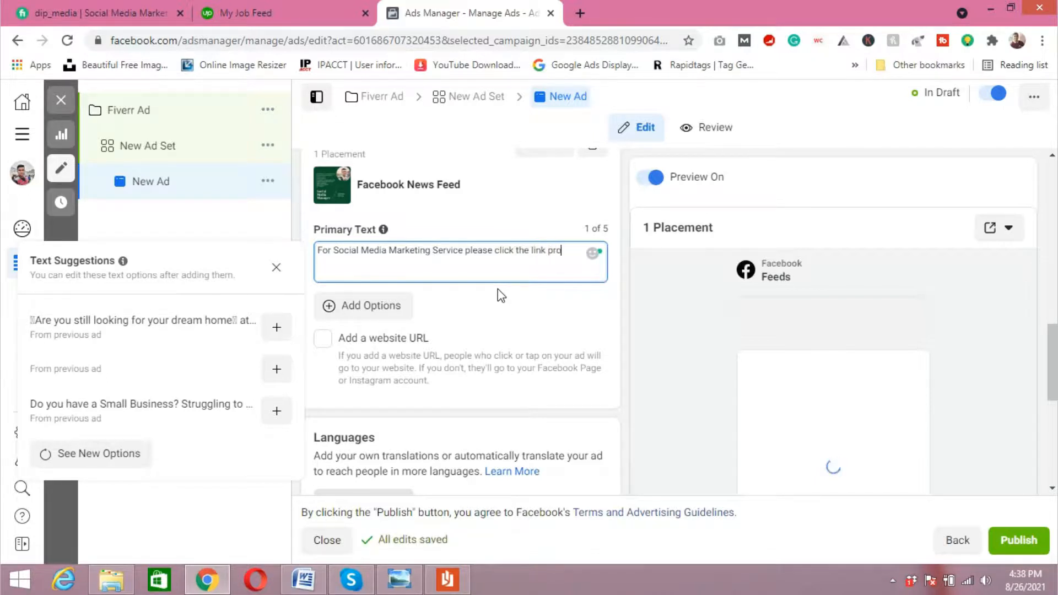
{"action": "type", "text": "vided"}
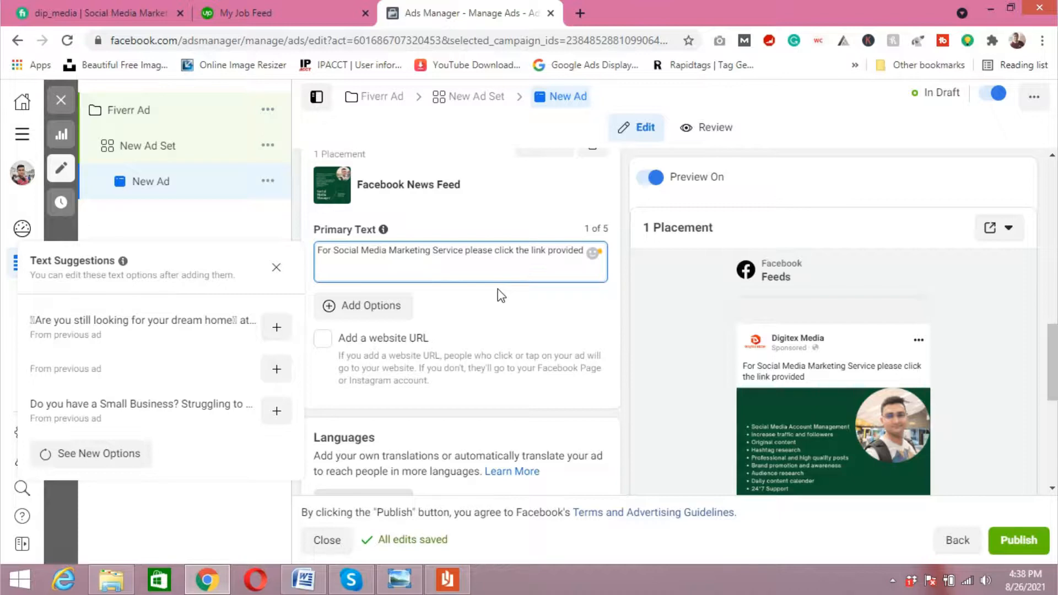
Enable the option to add a website URL to the ad and begin editing its Website URL.
{"action": "scroll", "coordinate": [520, 312], "scroll_direction": "down", "scroll_amount": 1}
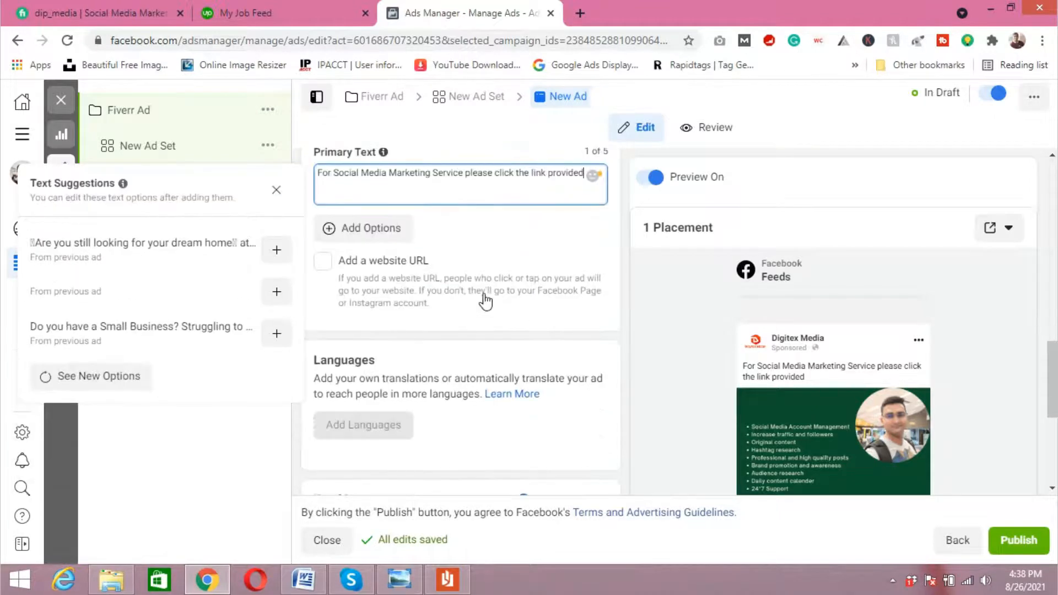
{"action": "scroll", "coordinate": [512, 313], "scroll_direction": "down", "scroll_amount": 4}
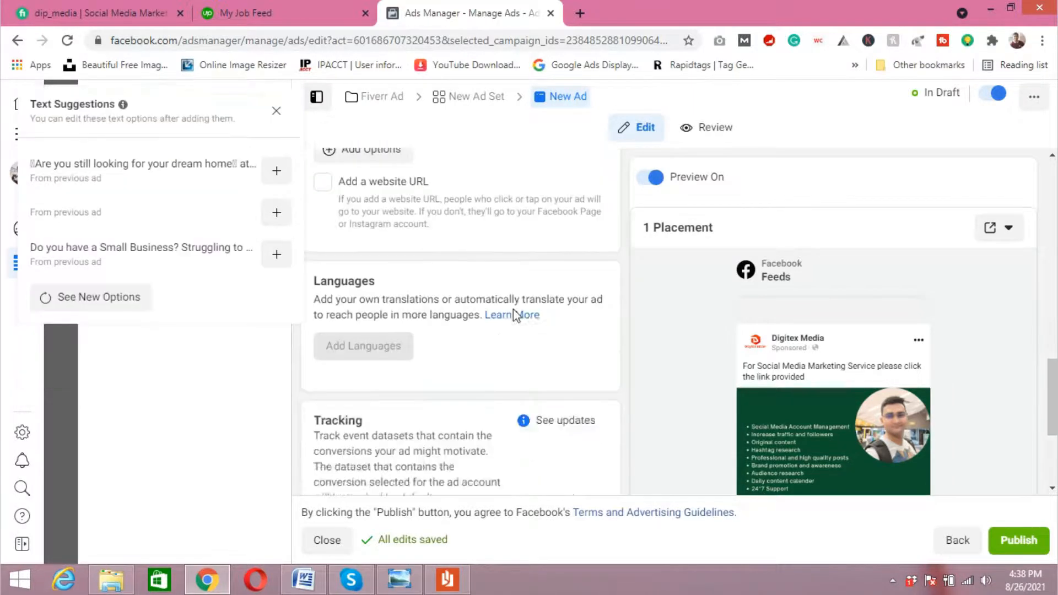
{"action": "scroll", "coordinate": [514, 311], "scroll_direction": "up", "scroll_amount": 3}
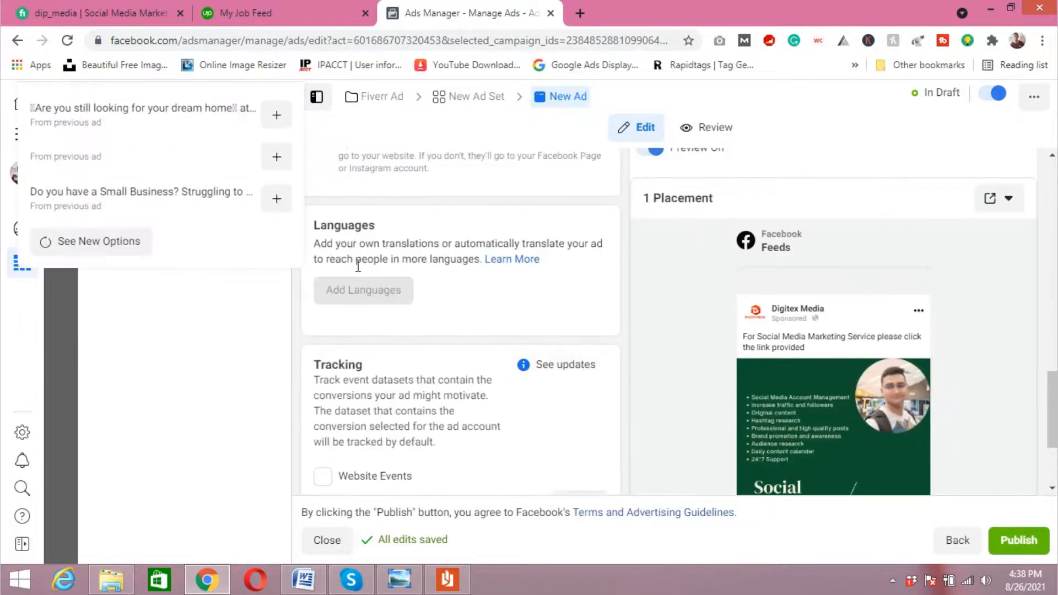
{"action": "scroll", "coordinate": [470, 307], "scroll_direction": "up", "scroll_amount": 2}
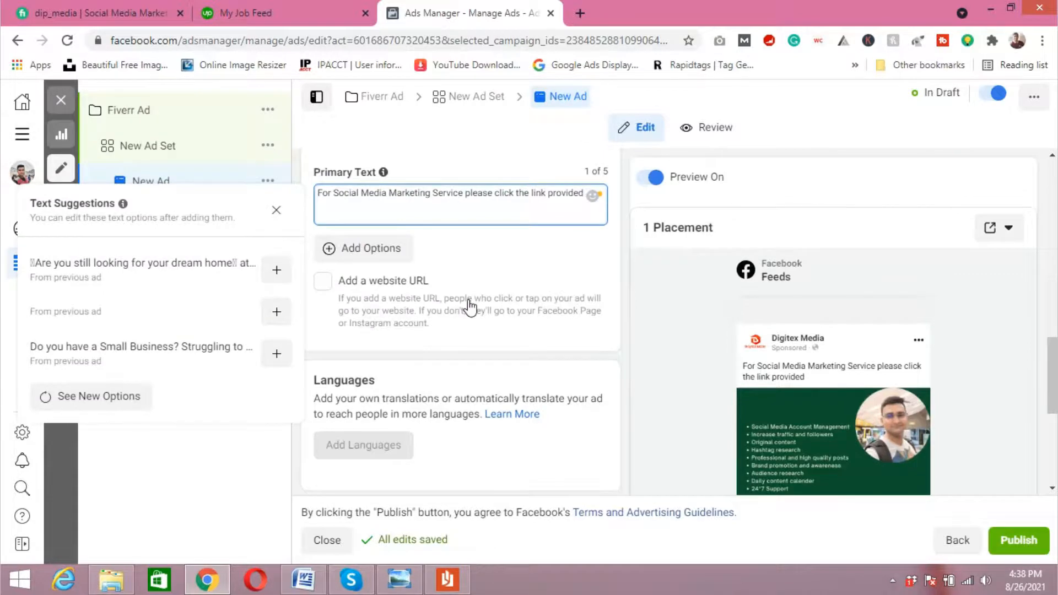
{"action": "left_click", "coordinate": [324, 294]}
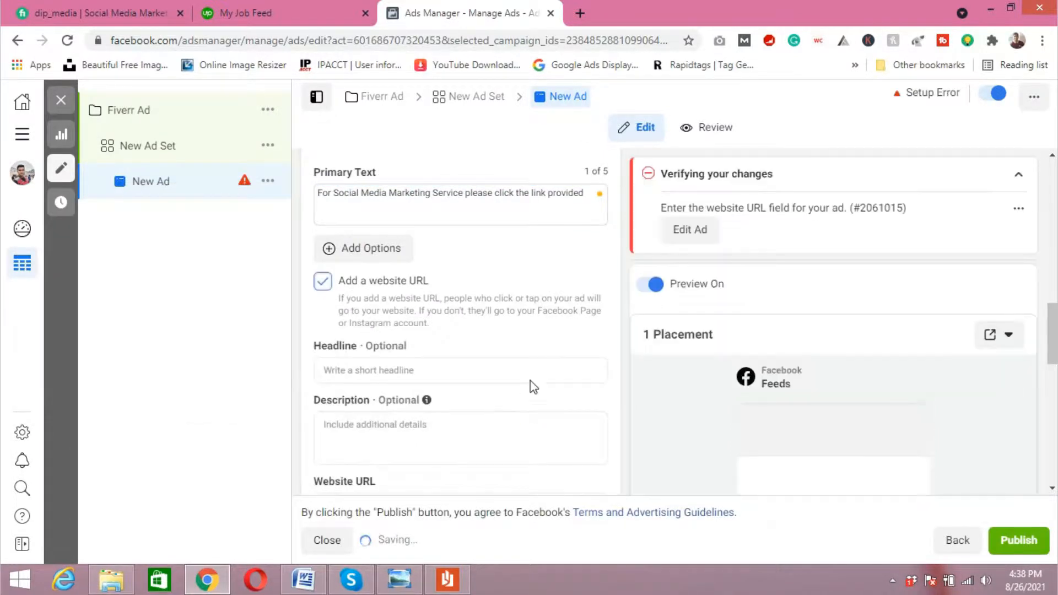
{"action": "scroll", "coordinate": [472, 405], "scroll_direction": "down", "scroll_amount": 2}
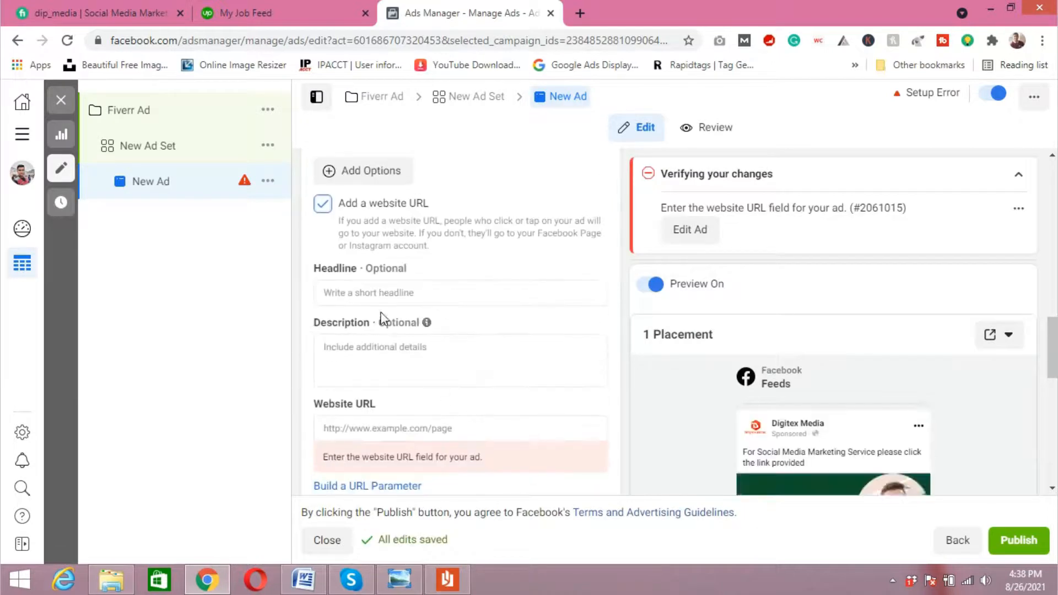
{"action": "scroll", "coordinate": [453, 358], "scroll_direction": "down", "scroll_amount": 2}
{"action": "left_click", "coordinate": [442, 354]}
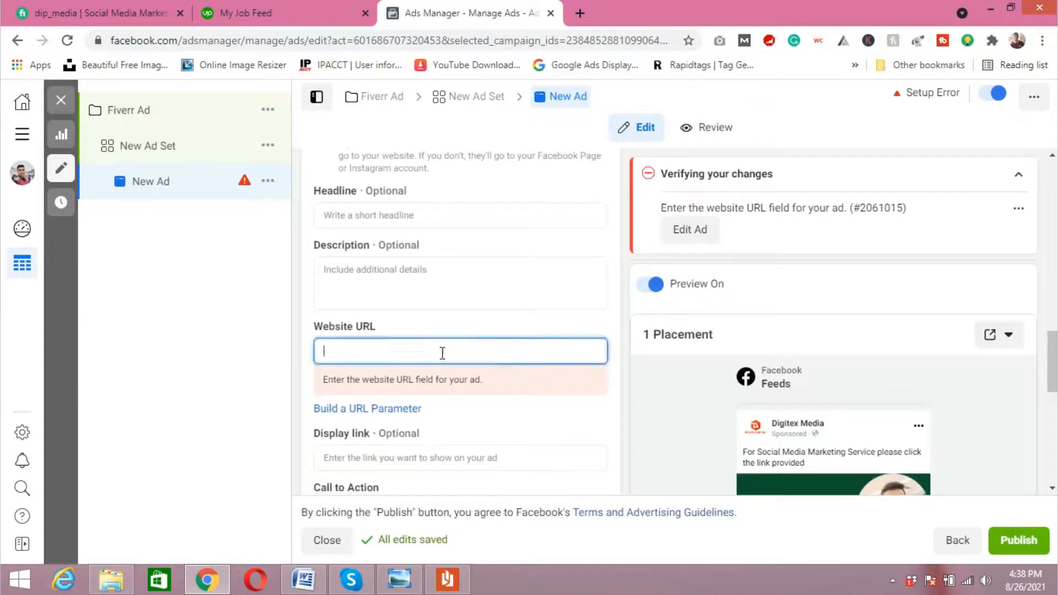
Close the blank Fiverr tab and open the seller's own Fiverr profile page with its active gigs in a new tab.
{"action": "left_click", "coordinate": [118, 12]}
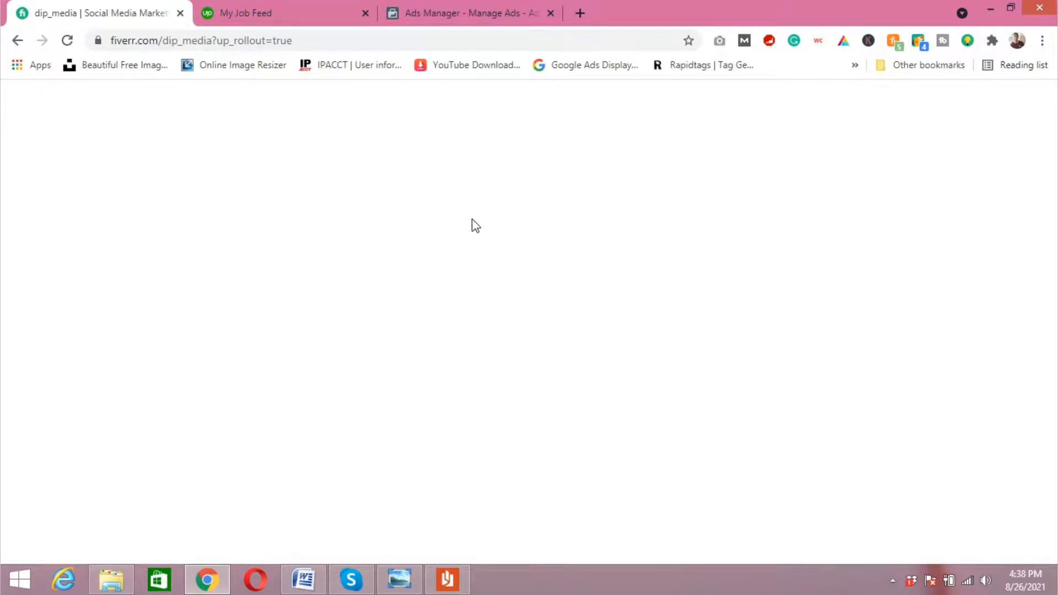
{"action": "key", "text": "ctrl+w"}
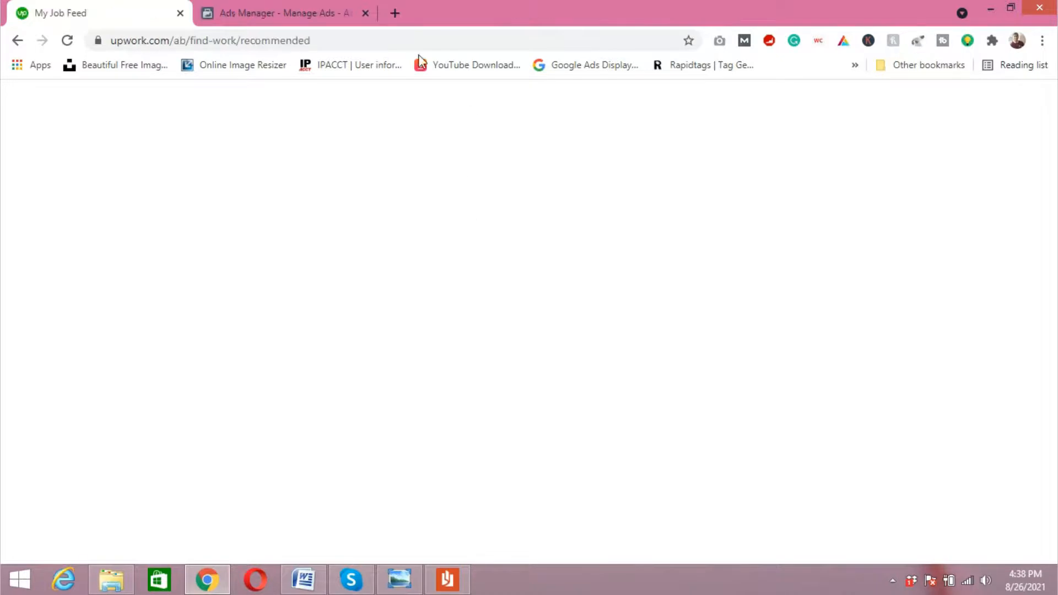
{"action": "left_click", "coordinate": [401, 17]}
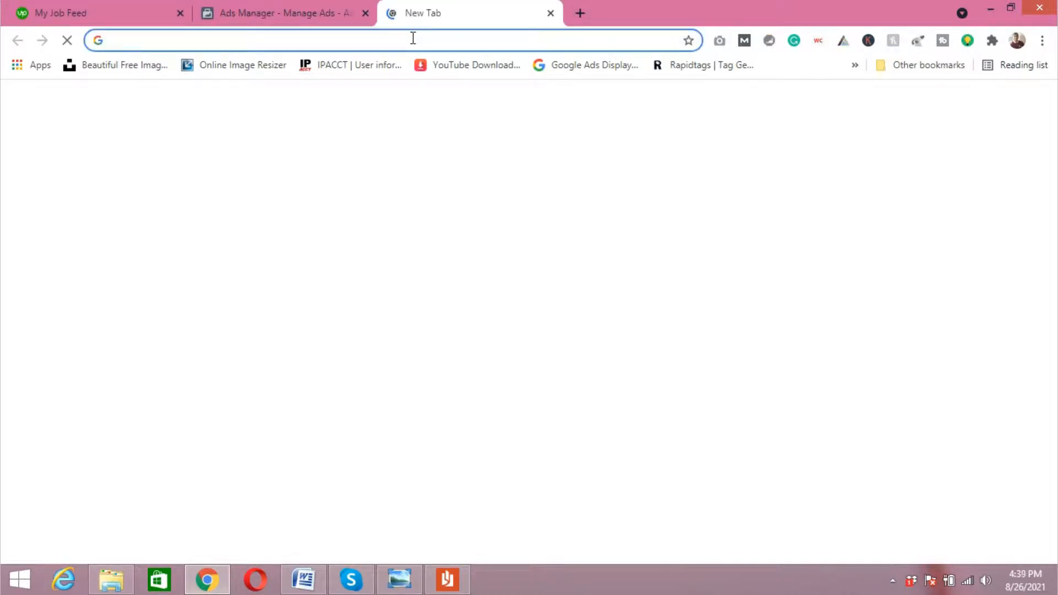
{"action": "left_click", "coordinate": [413, 38]}
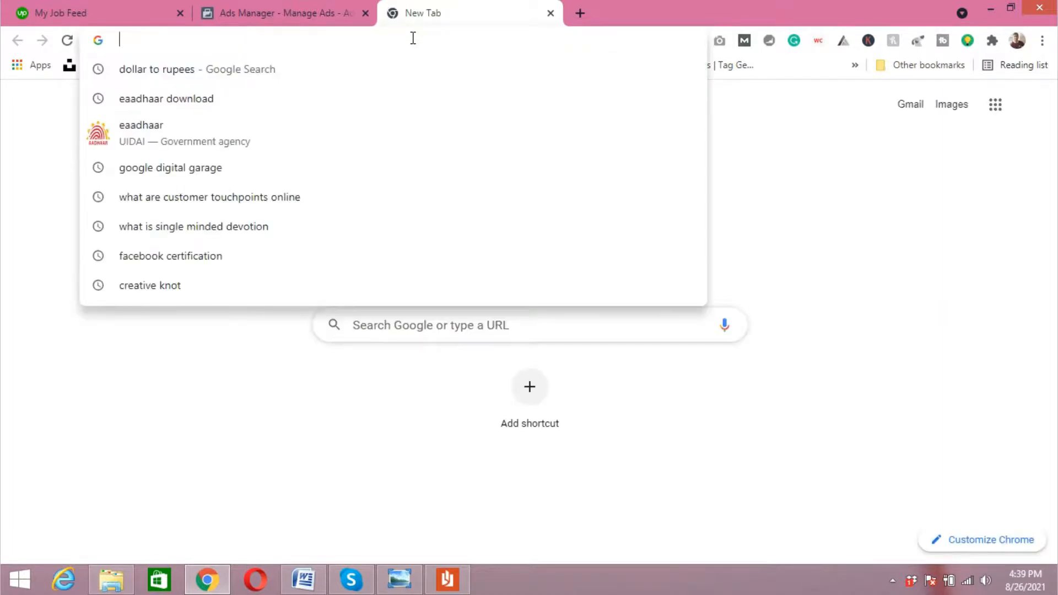
{"action": "type", "text": "fiverr"}
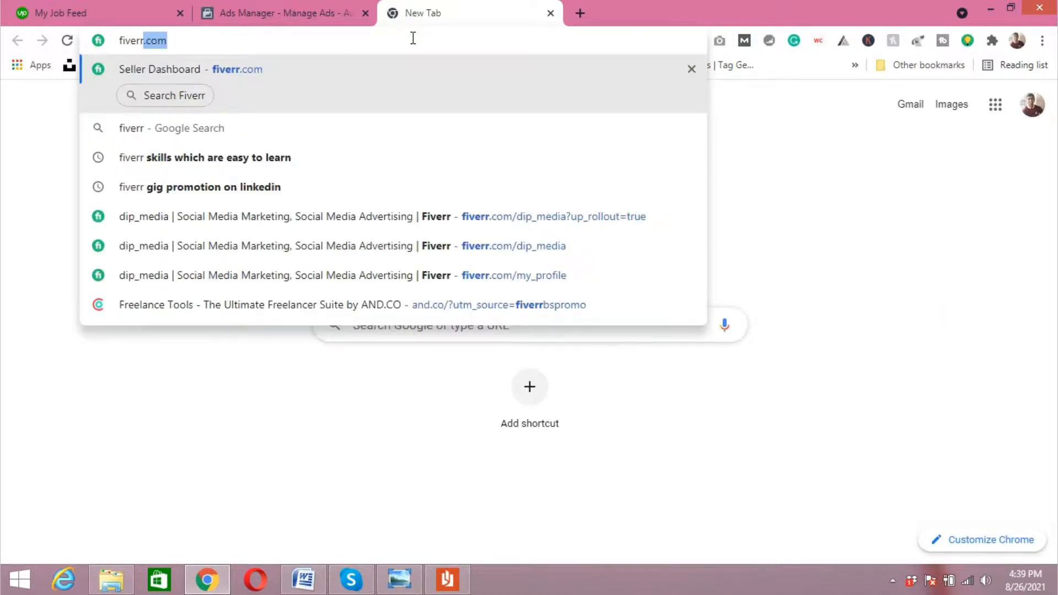
{"action": "key", "text": "Return"}
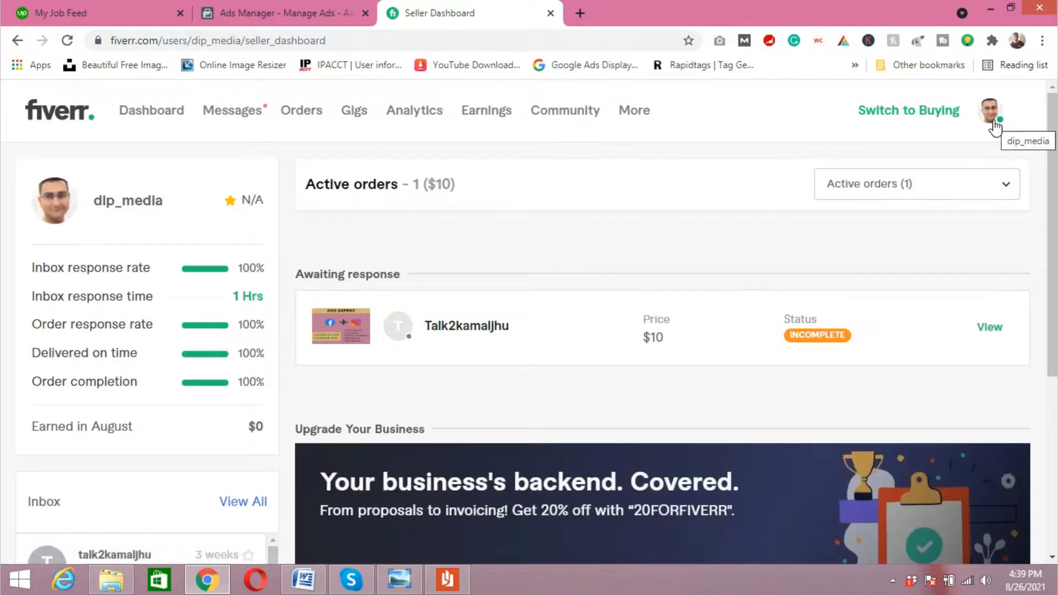
{"action": "left_click", "coordinate": [992, 119]}
{"action": "left_click", "coordinate": [882, 156]}
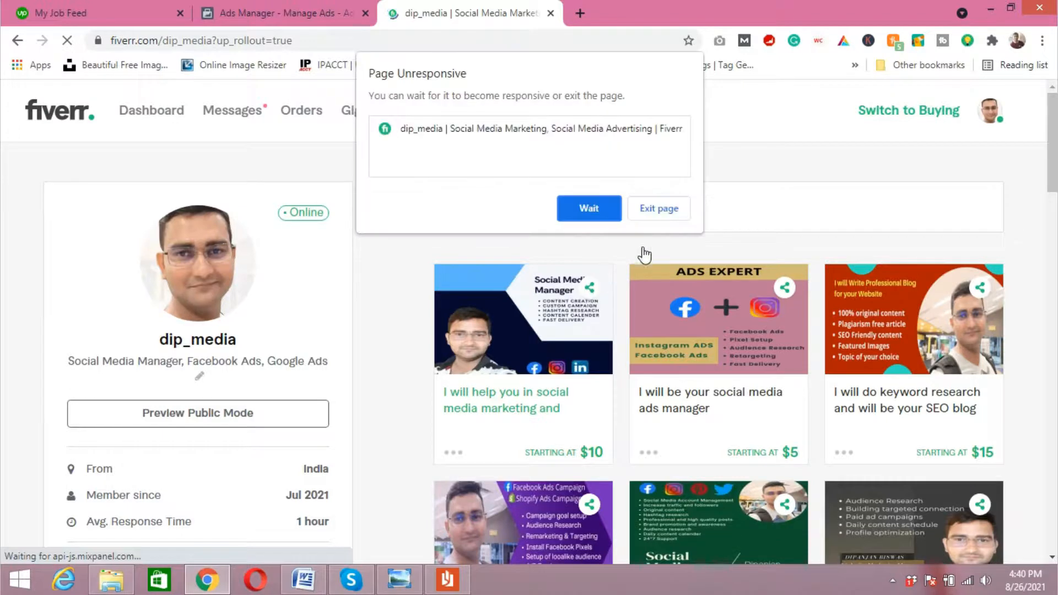
{"action": "left_click", "coordinate": [606, 210]}
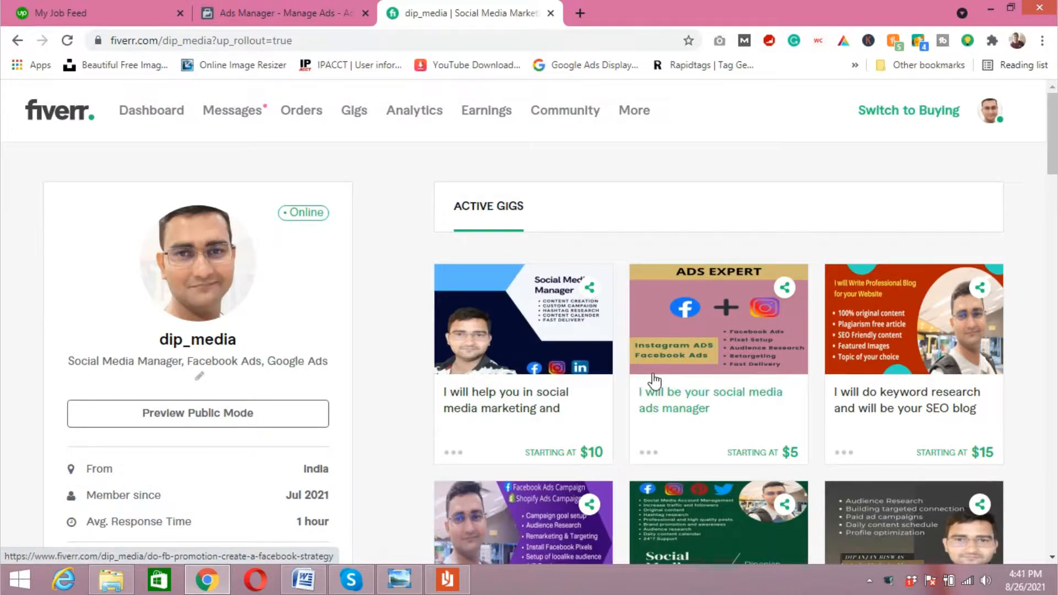
Copy the share link of the "I will help you in social media marketing" gig and paste it as the ad's Website URL in Ads Manager.
{"action": "left_click", "coordinate": [591, 292]}
{"action": "left_click", "coordinate": [678, 356]}
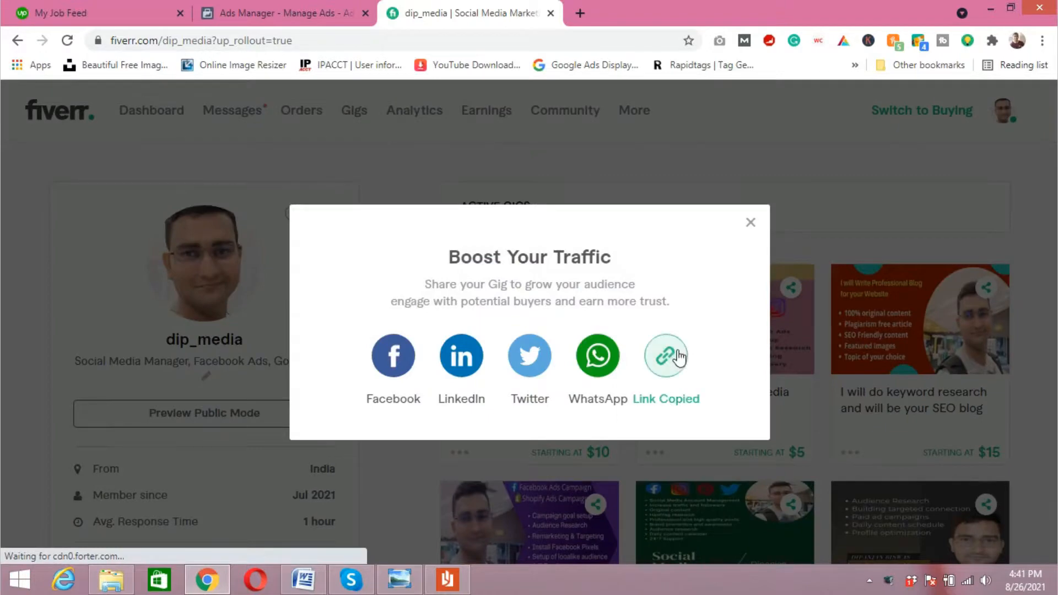
{"action": "left_click", "coordinate": [277, 2]}
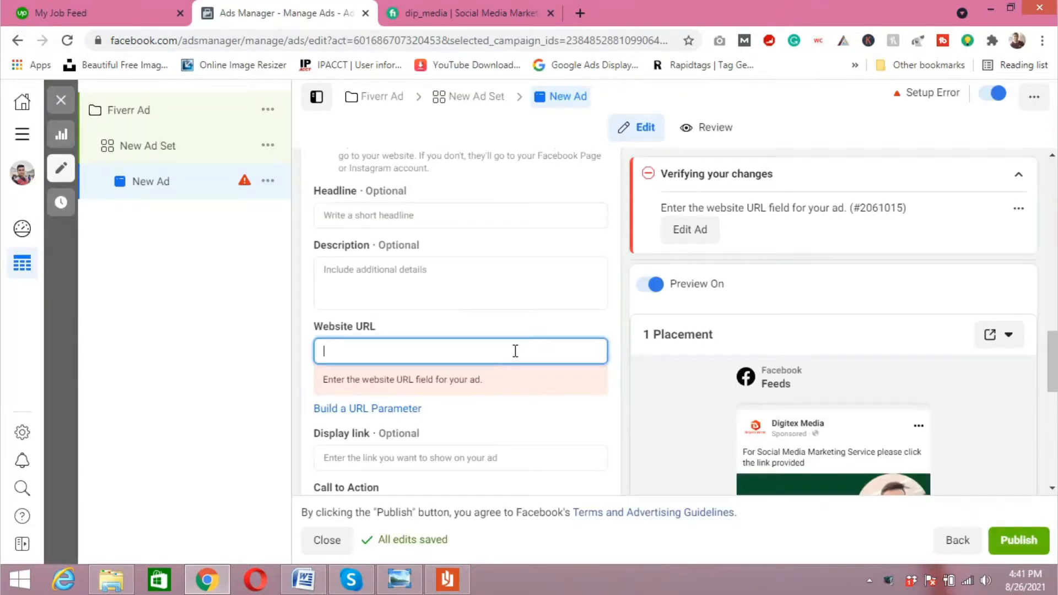
{"action": "key", "text": "ctrl+v"}
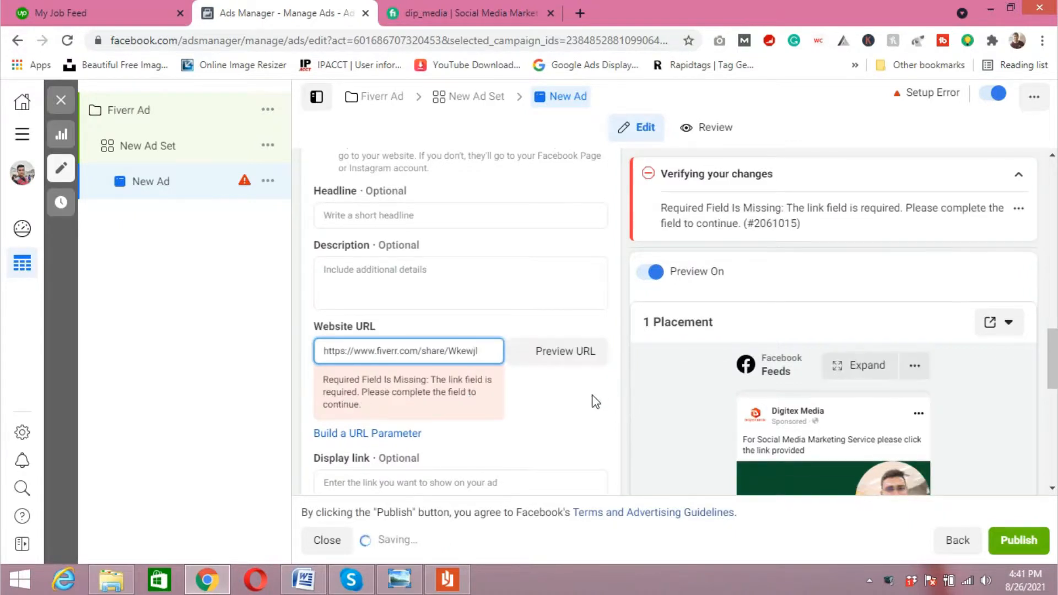
Review the ad's text, website URL, call to action, languages and tracking settings alongside the Facebook Feeds preview.
{"action": "scroll", "coordinate": [665, 385], "scroll_direction": "down", "scroll_amount": 4}
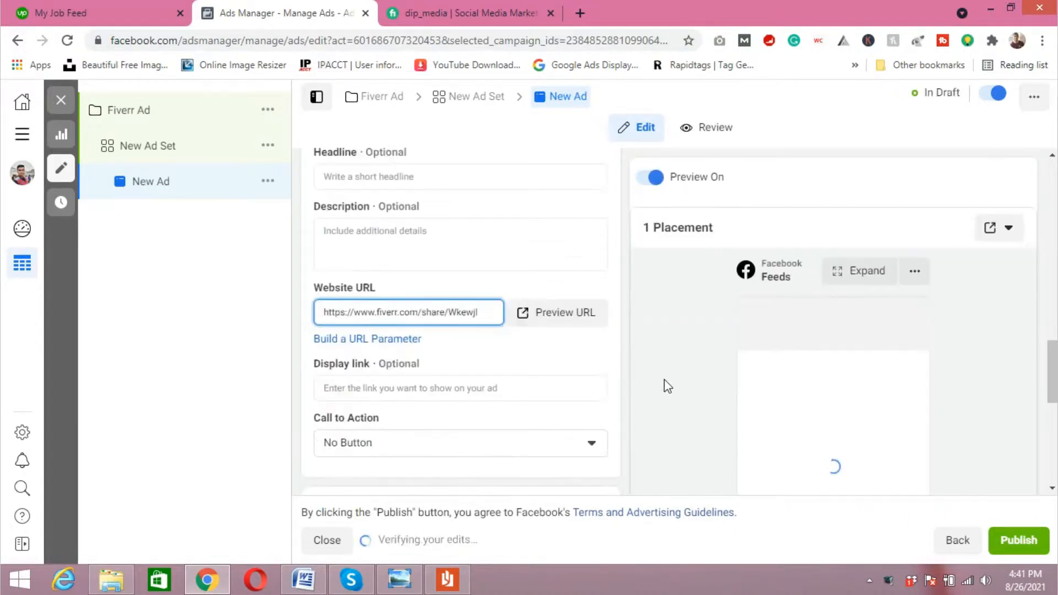
{"action": "scroll", "coordinate": [664, 379], "scroll_direction": "down", "scroll_amount": 4}
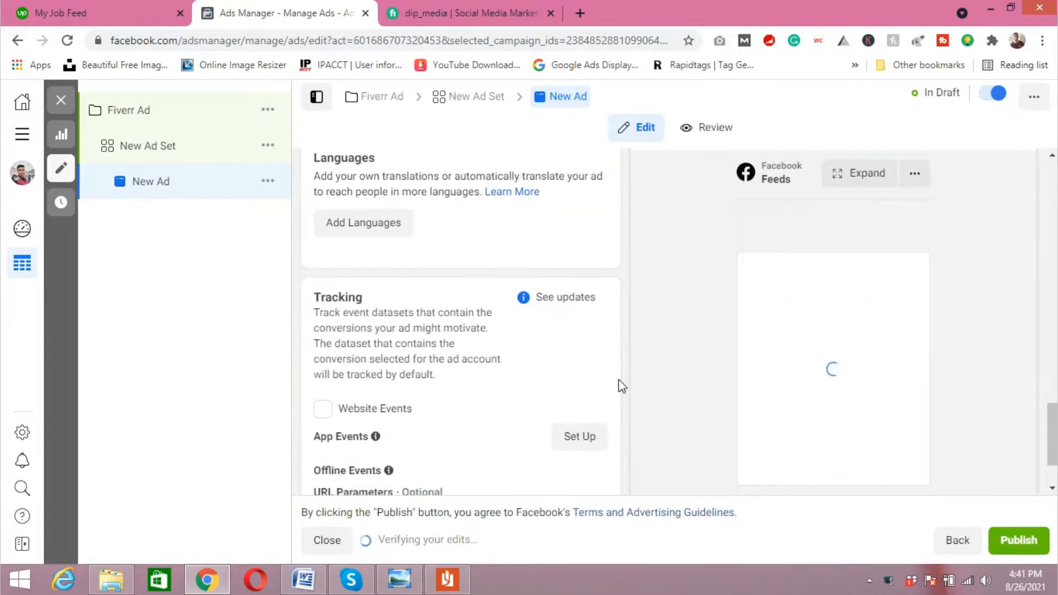
{"action": "scroll", "coordinate": [618, 379], "scroll_direction": "down", "scroll_amount": 1}
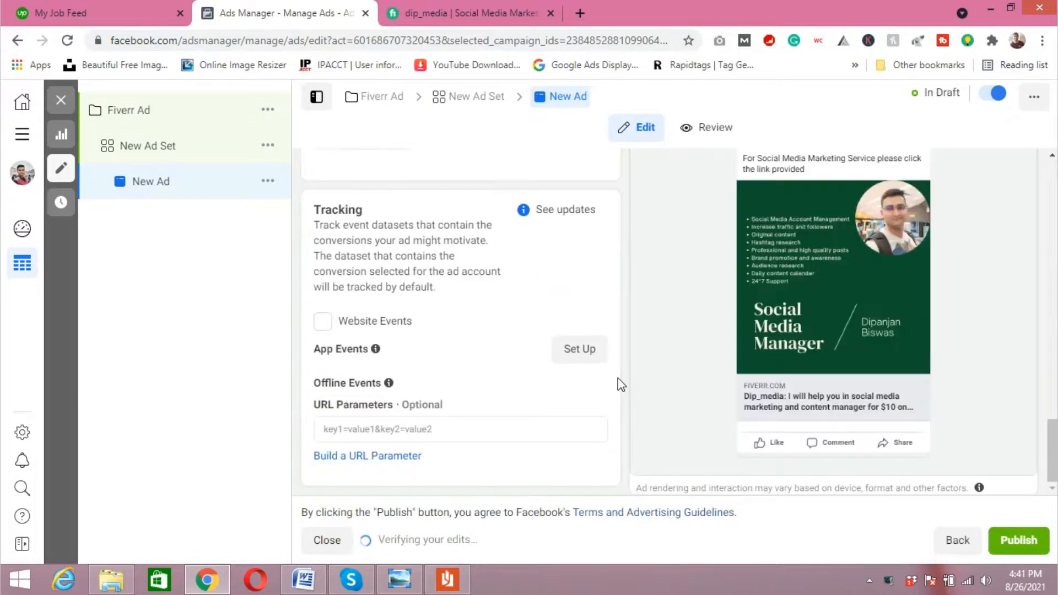
{"action": "scroll", "coordinate": [617, 405], "scroll_direction": "up", "scroll_amount": 3}
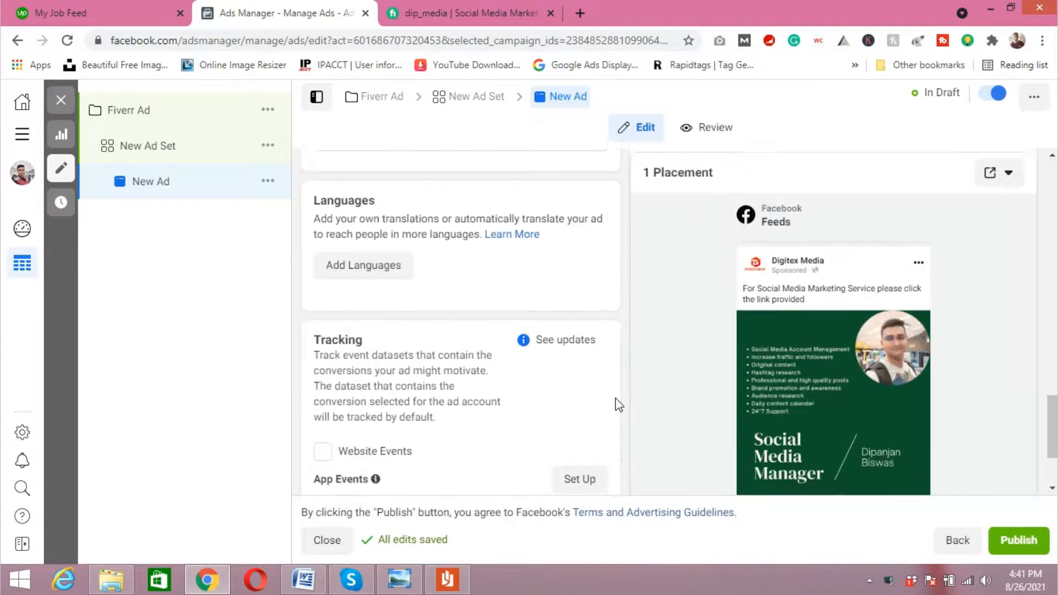
{"action": "scroll", "coordinate": [618, 405], "scroll_direction": "down", "scroll_amount": 3}
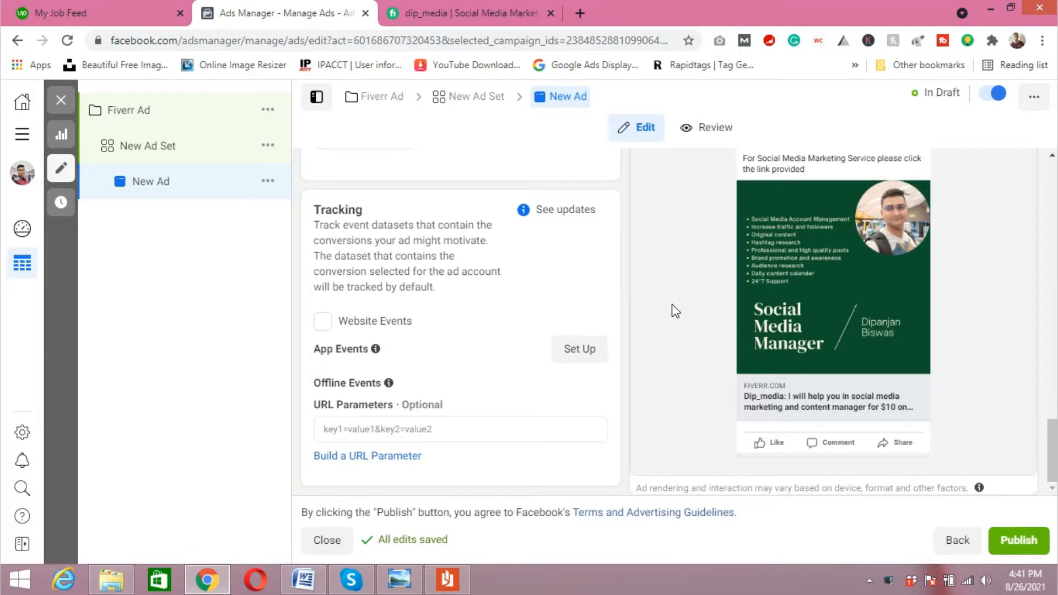
{"action": "scroll", "coordinate": [676, 311], "scroll_direction": "up", "scroll_amount": 15}
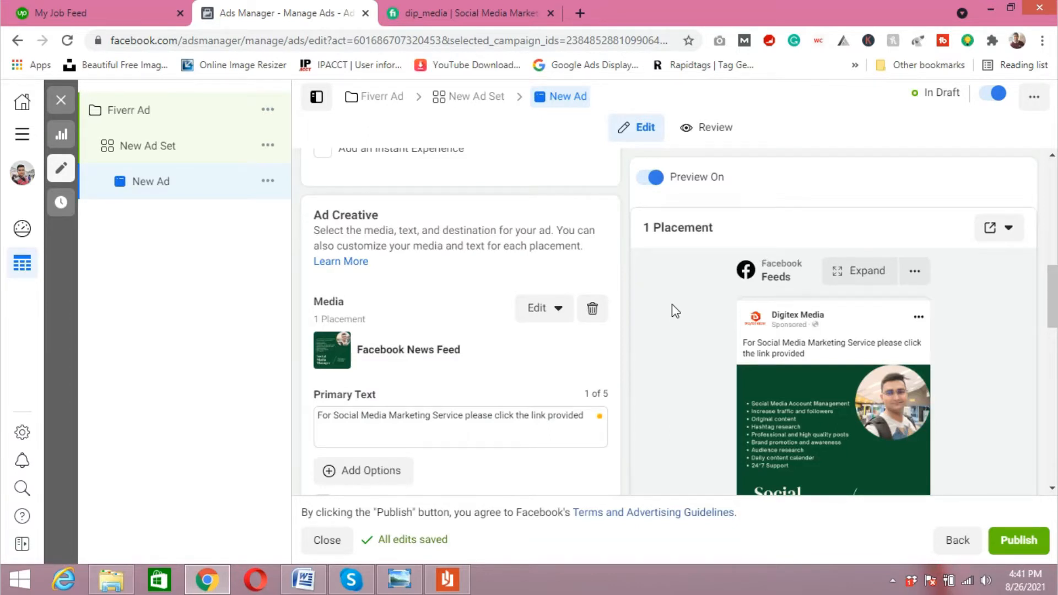
{"action": "scroll", "coordinate": [981, 474], "scroll_direction": "down", "scroll_amount": 4}
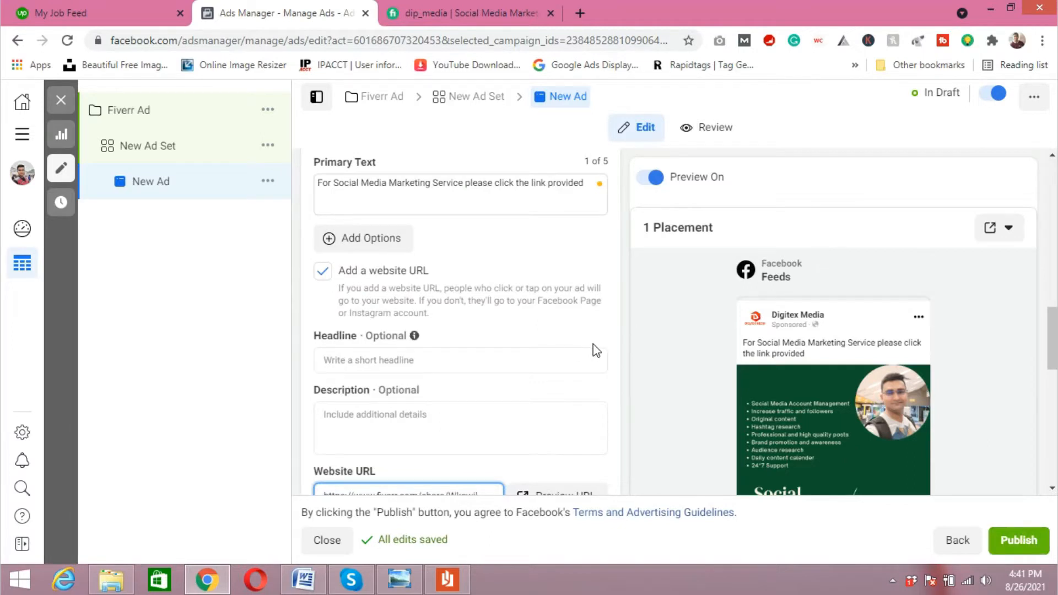
{"action": "mouse_move", "coordinate": [665, 391]}
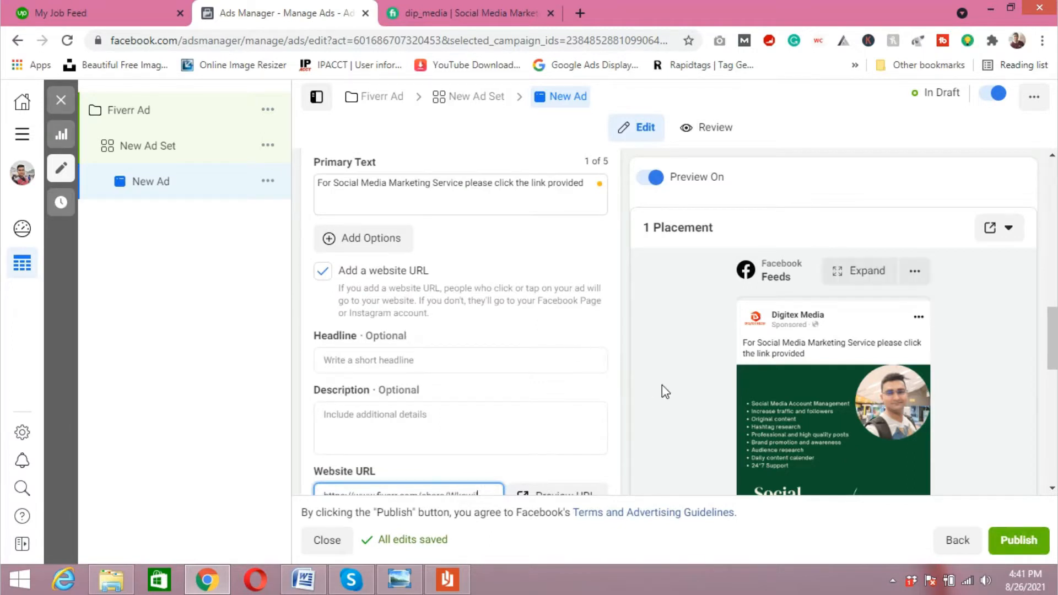